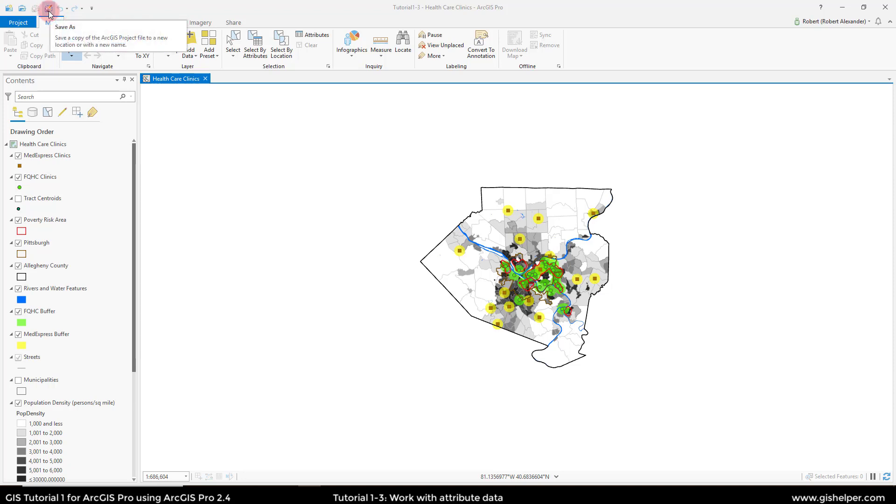
Save a copy of the project in the Tutorials folder as Tutorial1-3REA.aprx
click(48, 10)
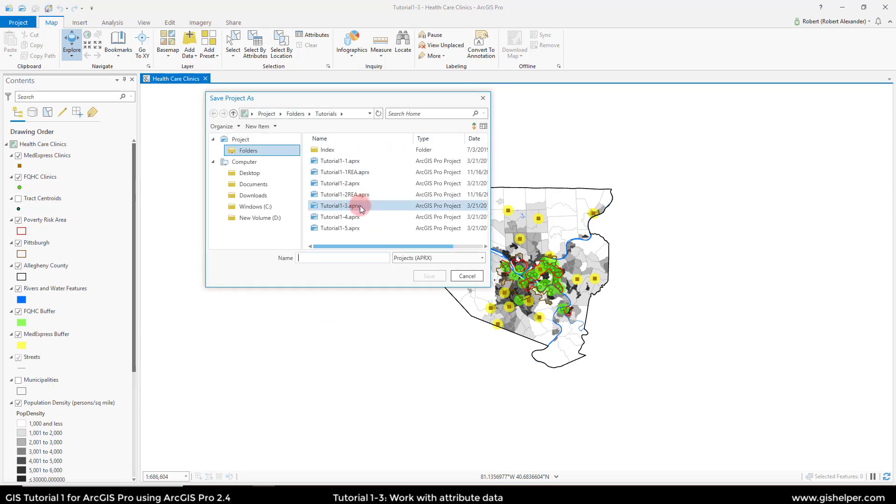
click(350, 195)
click(326, 257)
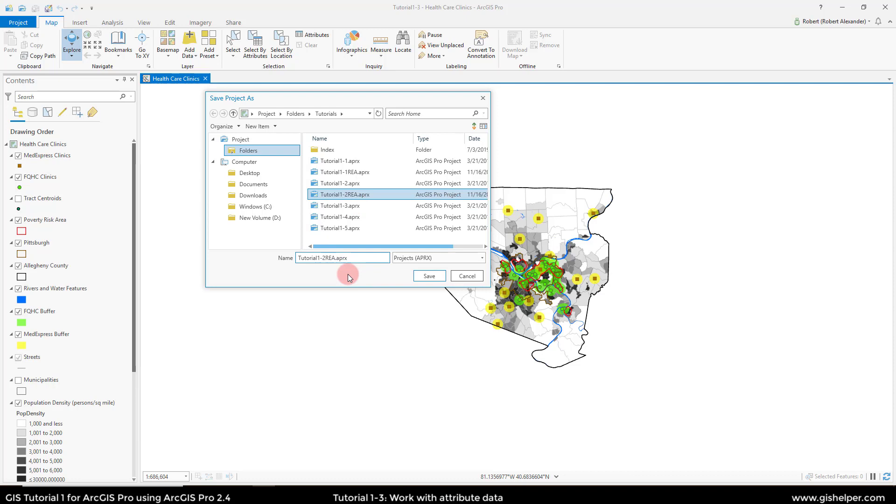
key(BackSpace)
text(3)
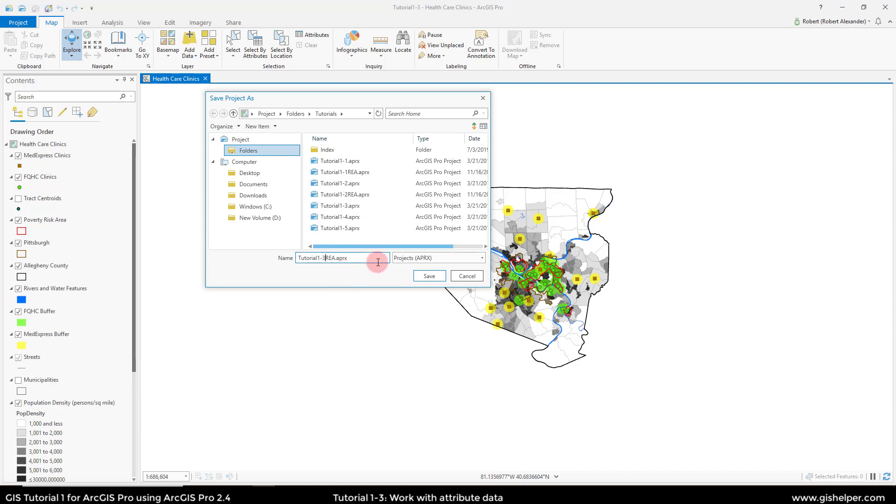
click(428, 276)
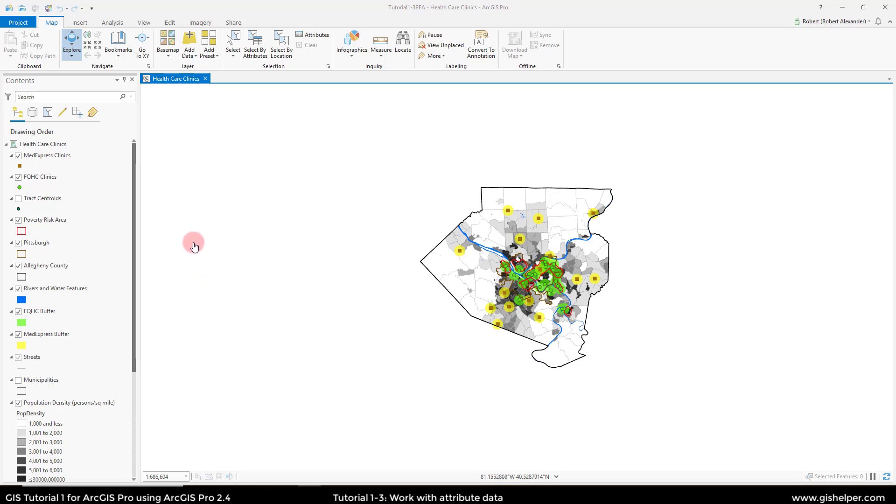
Open the attribute table of the MedExpress Clinics layer
click(98, 45)
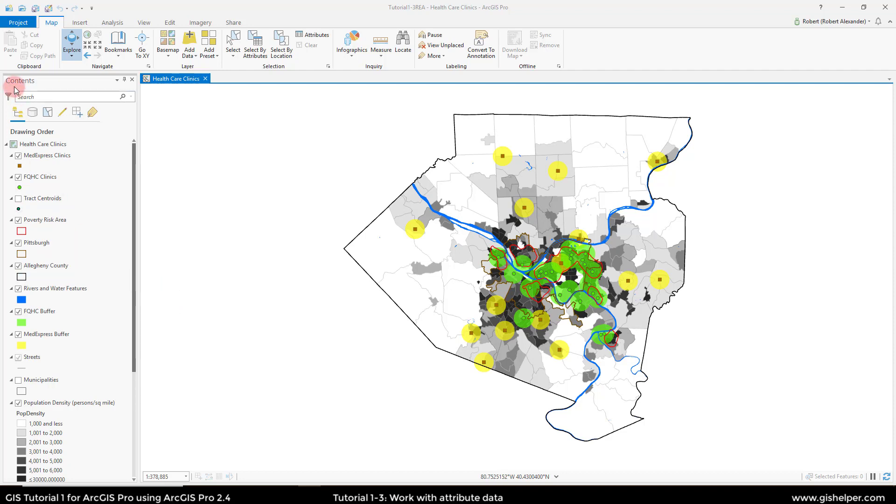
right_click(45, 159)
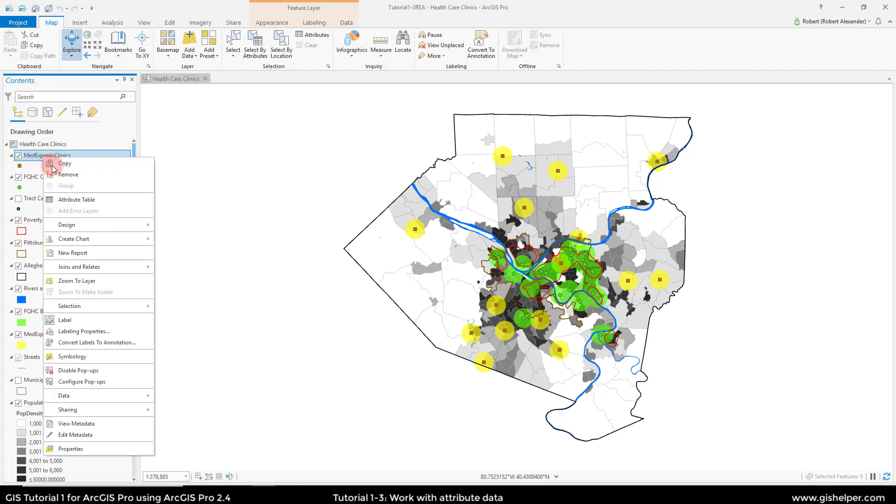
click(88, 200)
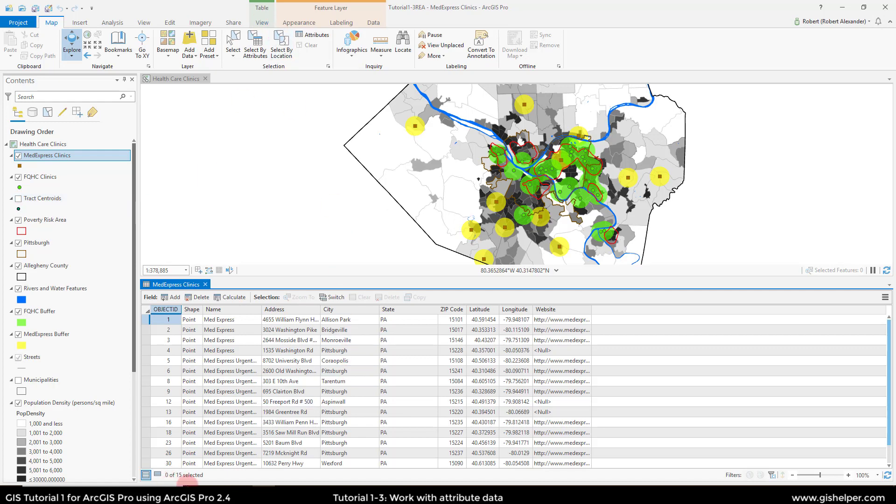
click(234, 423)
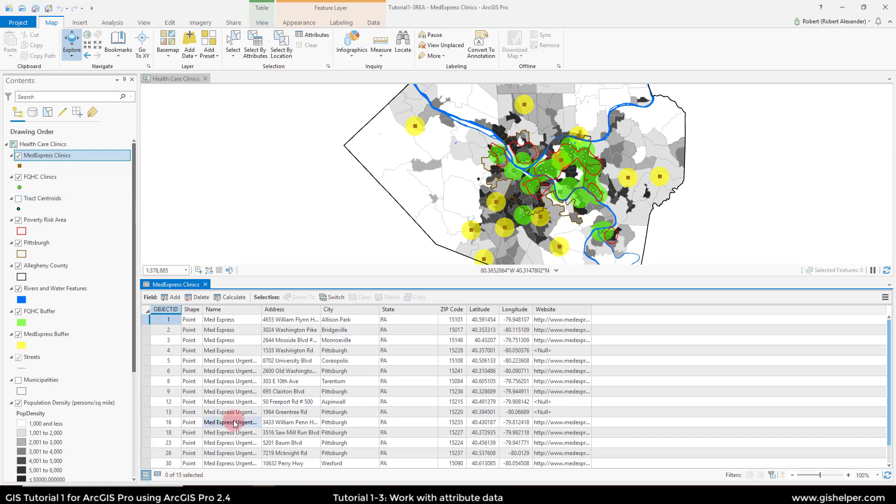
click(254, 382)
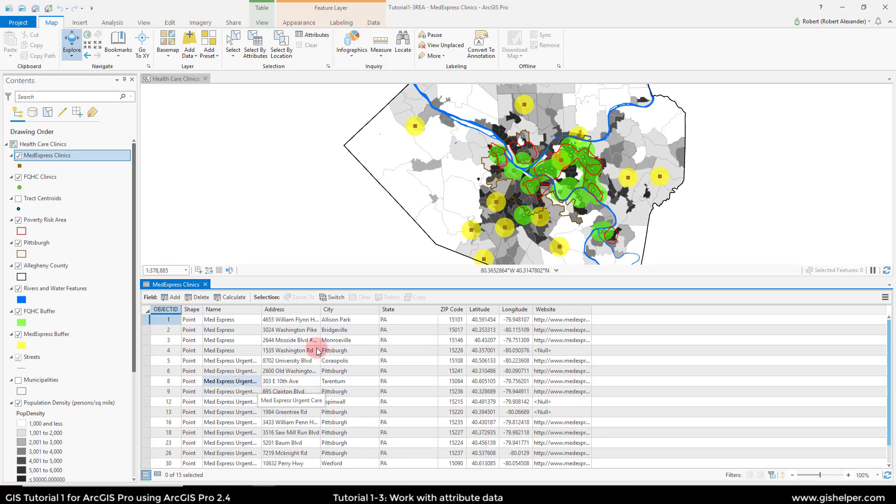
Shrink the attribute table area below the map, and enlarge it again to show all the clinic rows
click(371, 267)
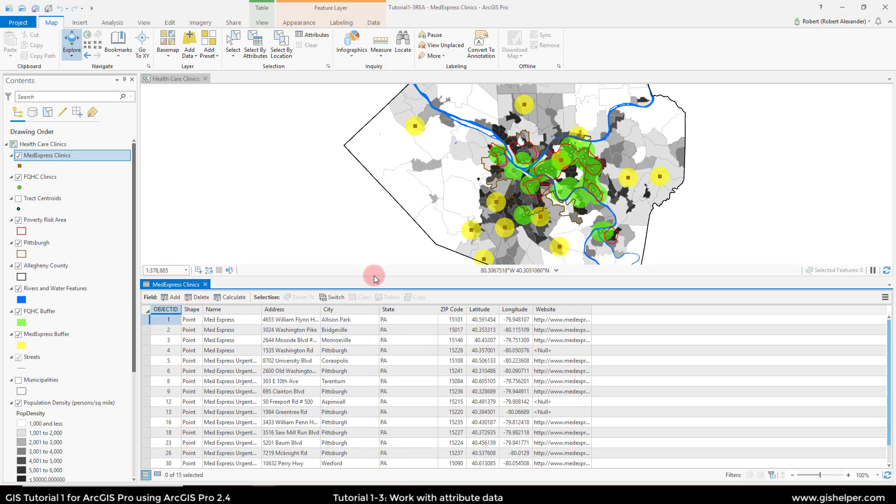
drag(373, 278, 377, 364)
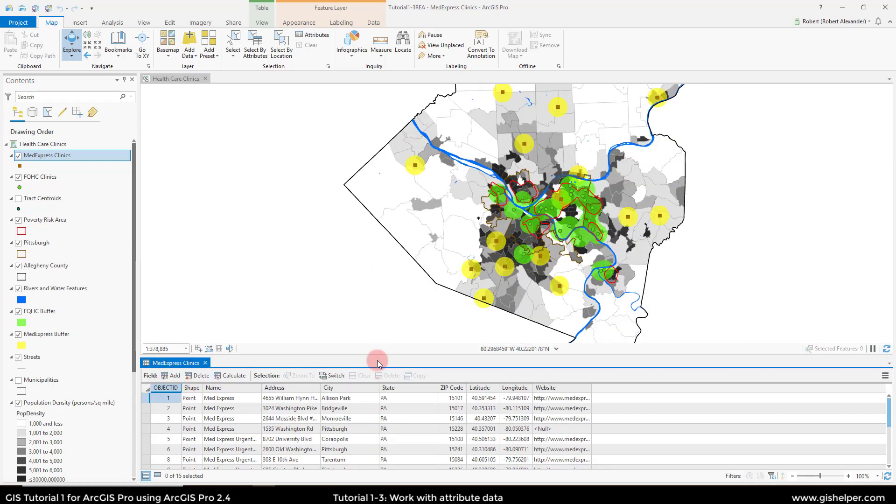
click(394, 433)
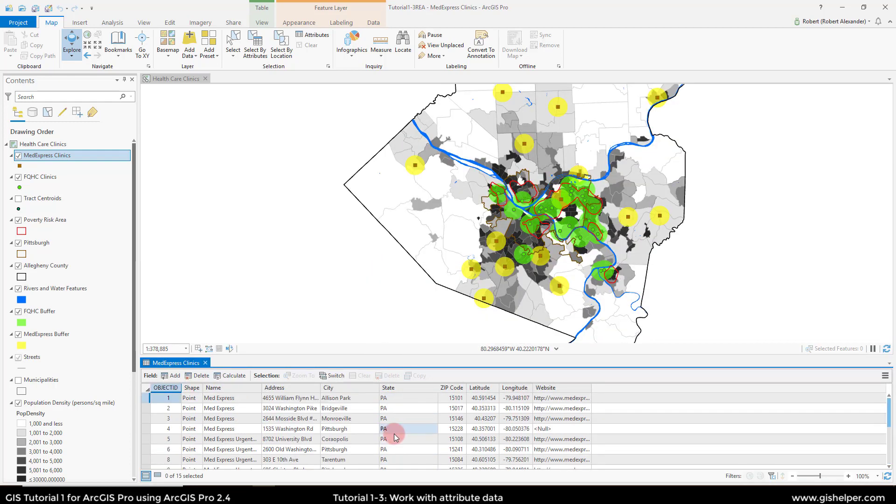
drag(415, 359, 416, 274)
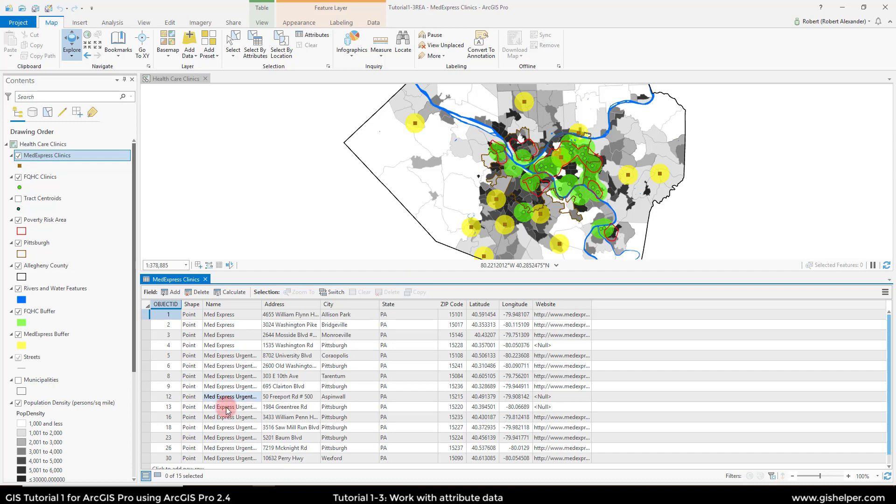
Widen the Name column of the MedExpress Clinics table until the full clinic names are readable
drag(262, 303, 310, 304)
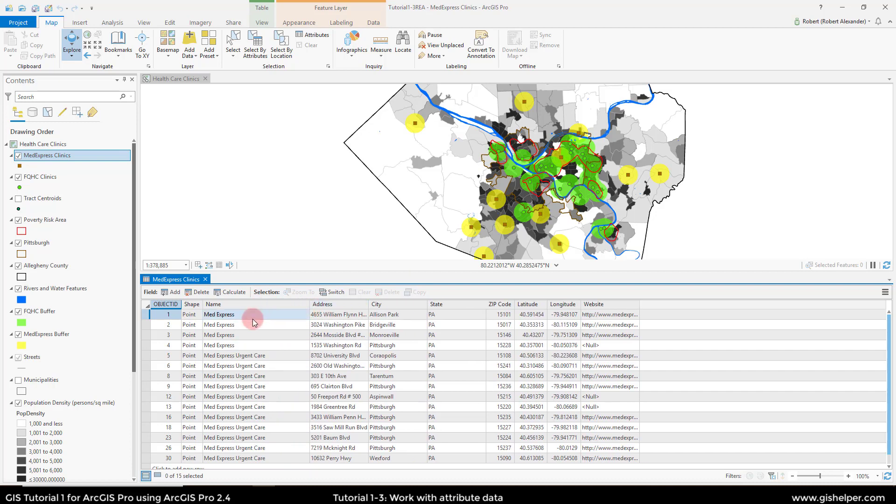
click(216, 315)
click(244, 365)
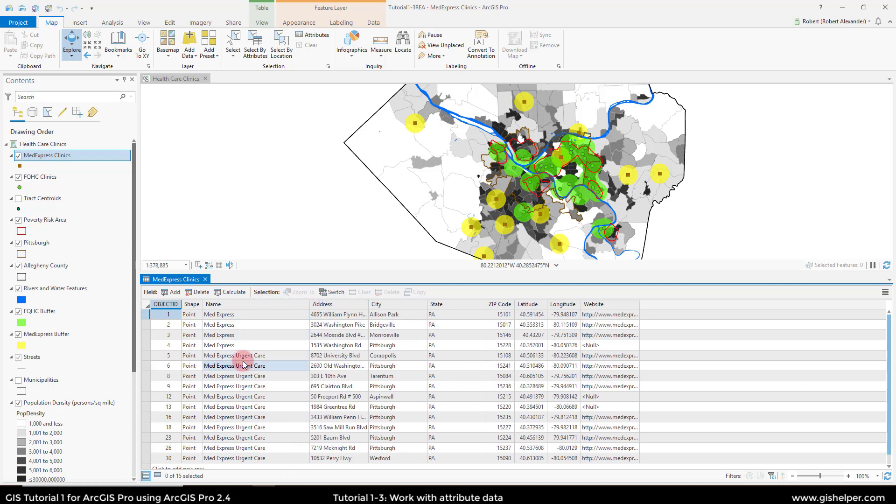
click(254, 357)
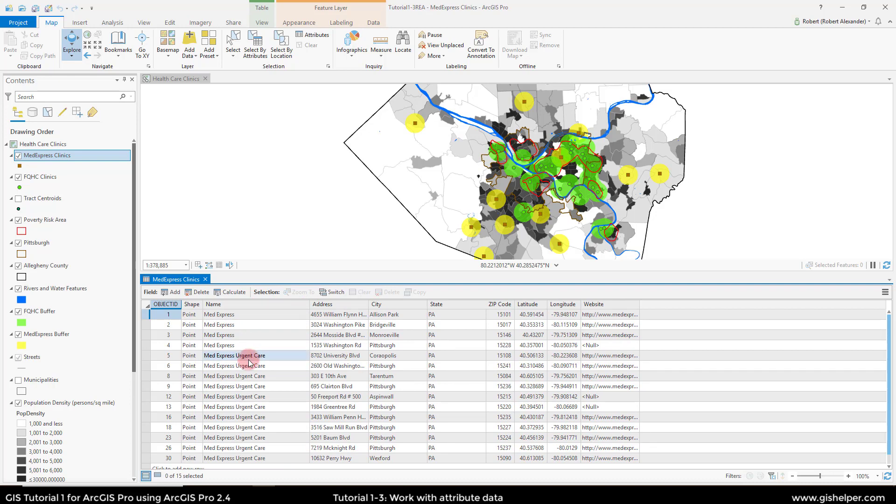
Examine the address, city, state, ZIP code, coordinate and website values of the MedExpress clinics
click(329, 336)
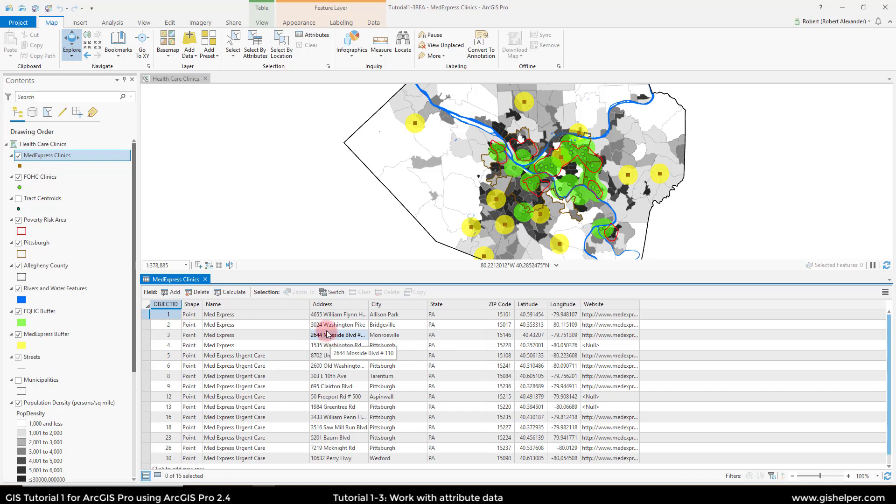
click(337, 326)
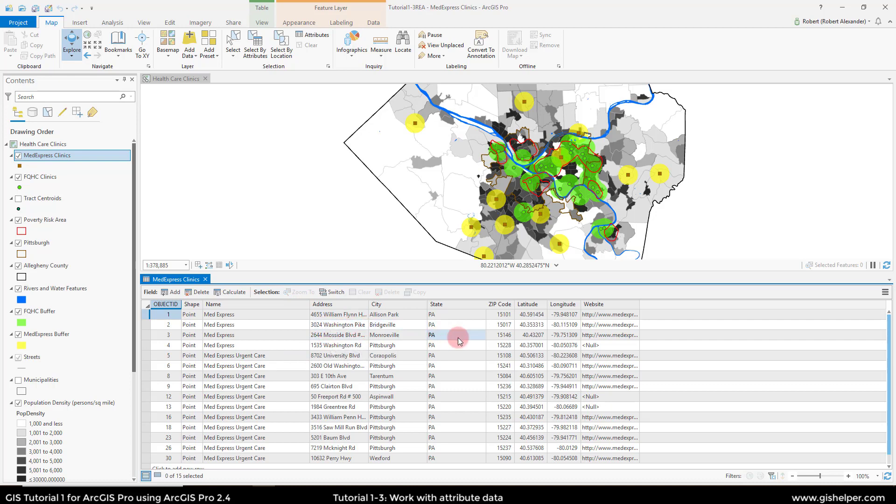
click(567, 335)
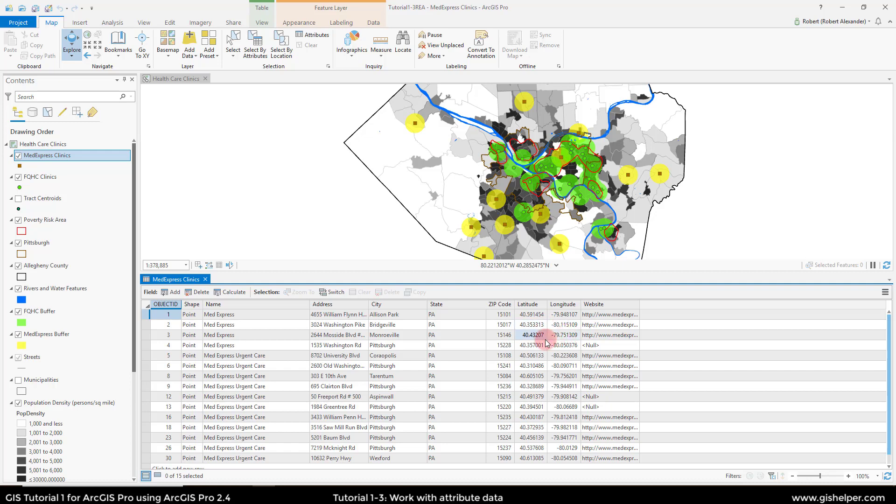
click(431, 357)
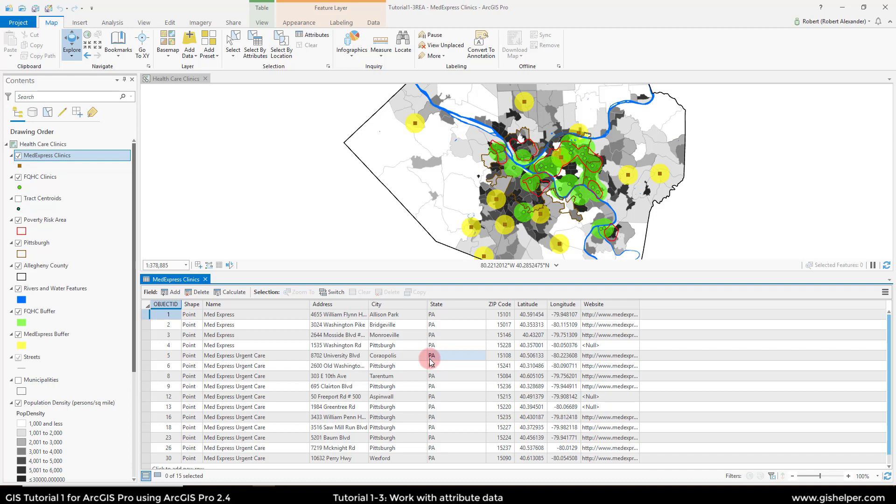
click(379, 346)
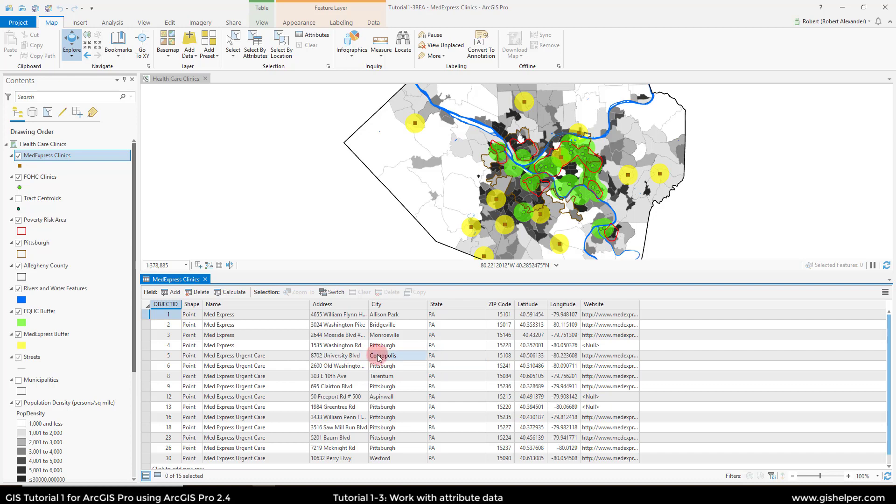
click(504, 347)
click(535, 365)
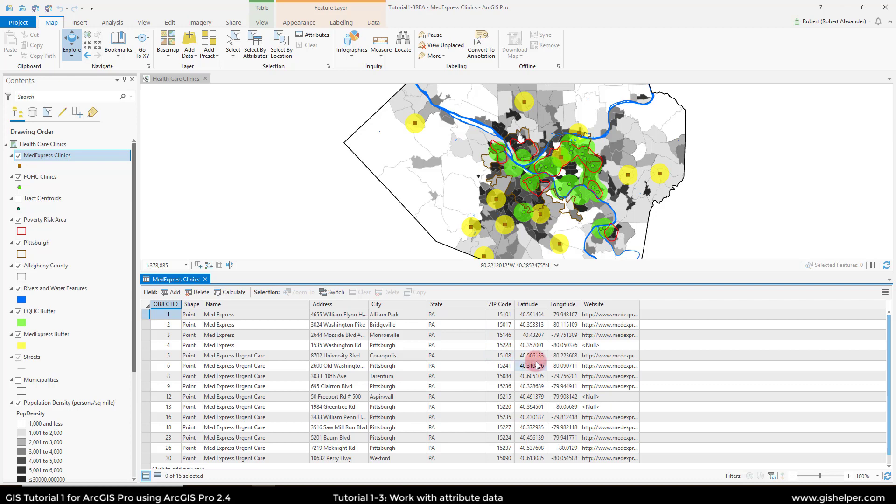
click(621, 304)
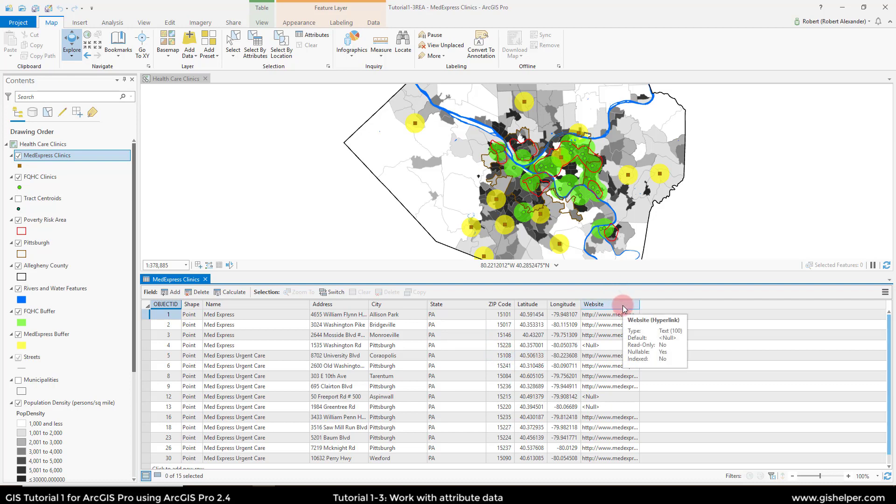
click(617, 429)
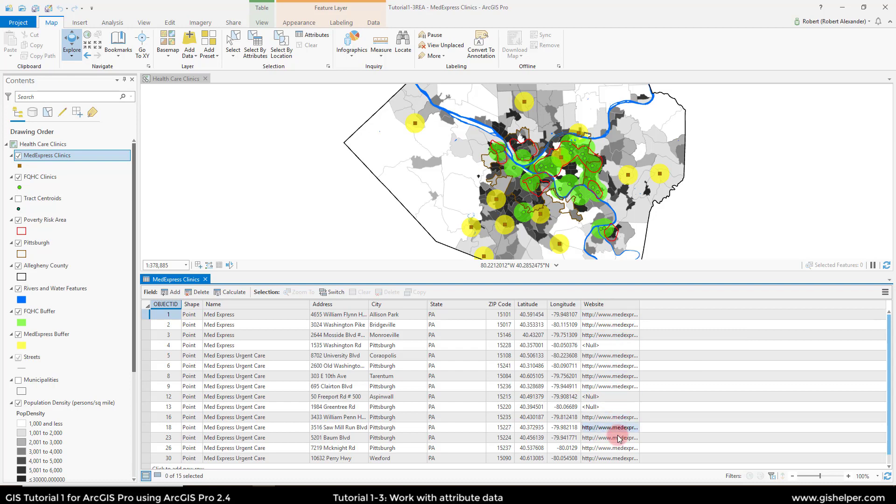
click(261, 345)
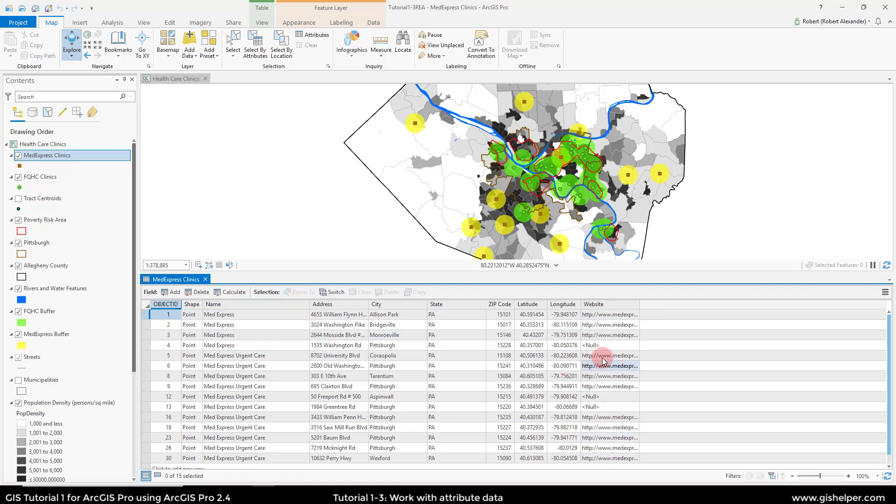
click(253, 364)
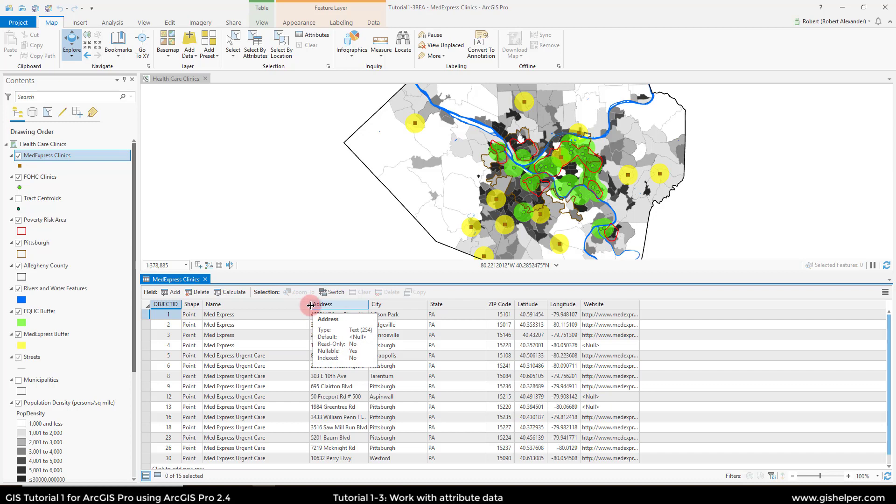
Fit the widths of the Name, Address, City, State and Website columns to their contents
drag(310, 306, 278, 302)
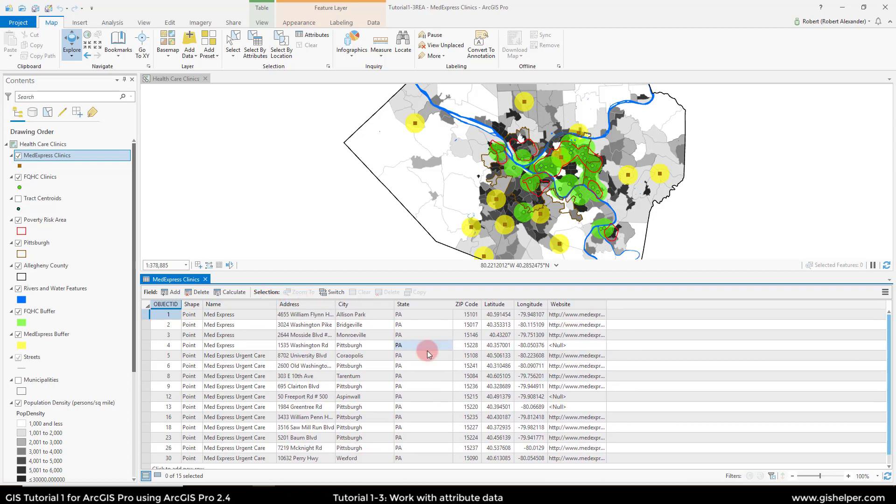
click(379, 334)
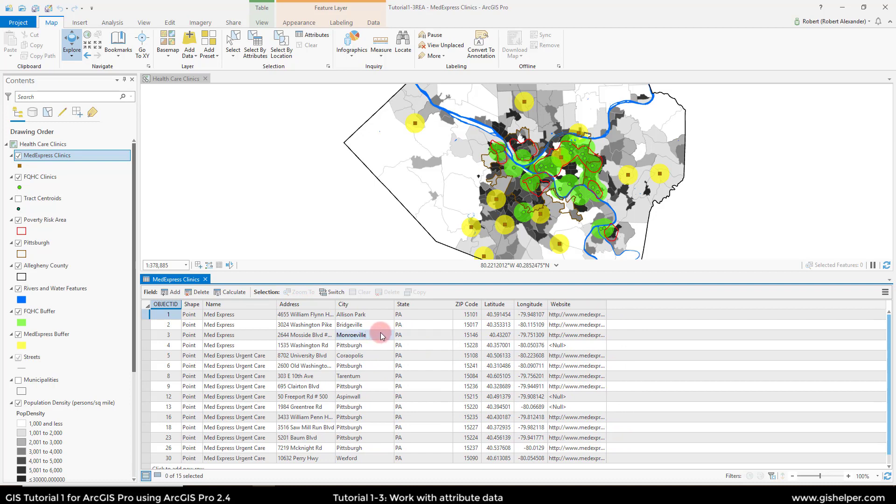
click(276, 303)
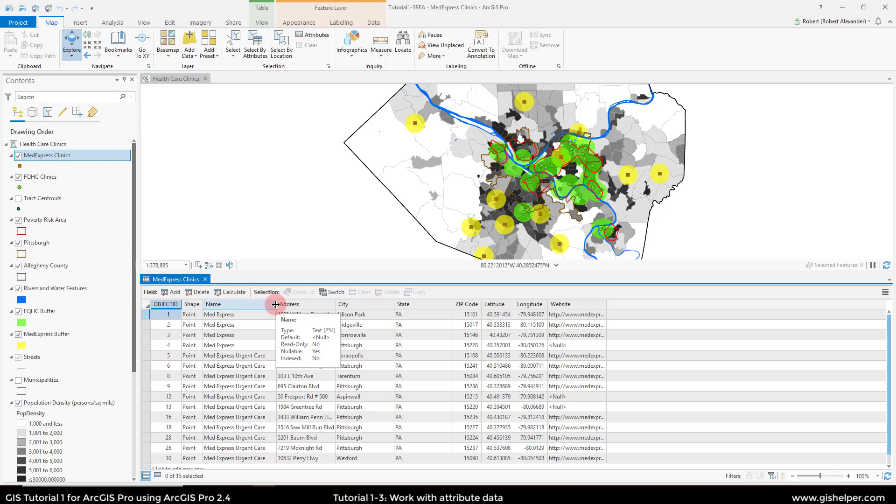
double_click(276, 304)
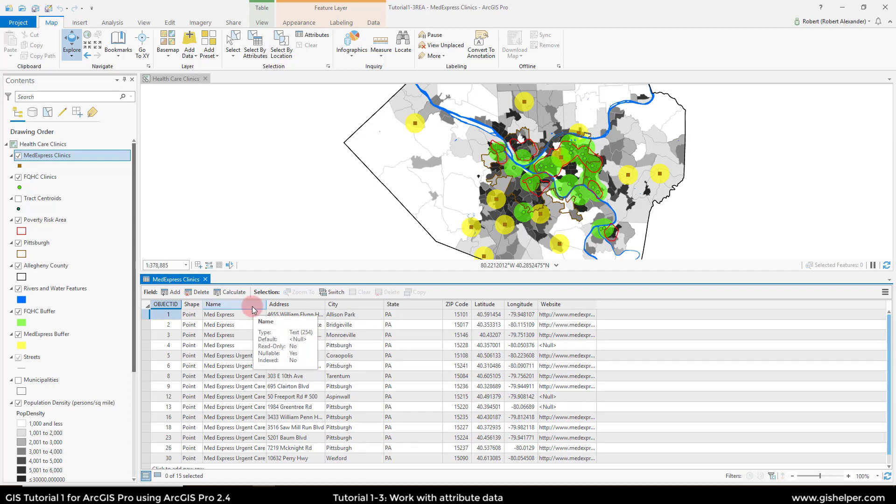
double_click(326, 302)
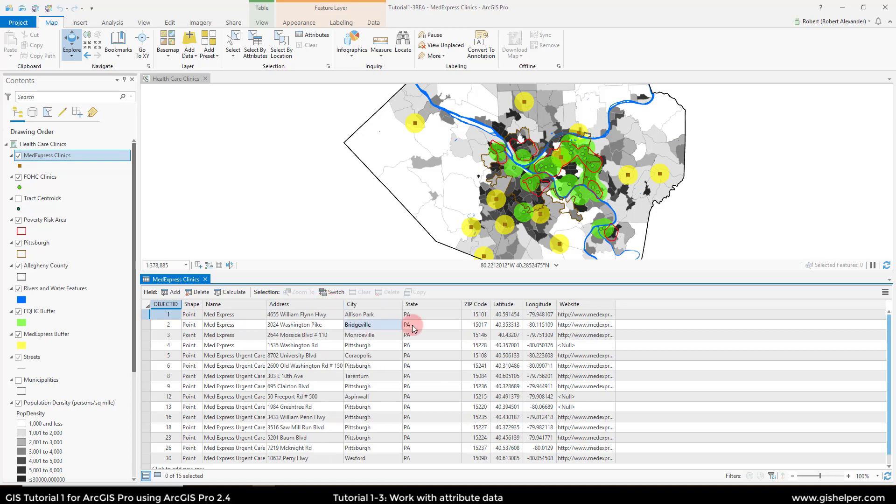
double_click(401, 303)
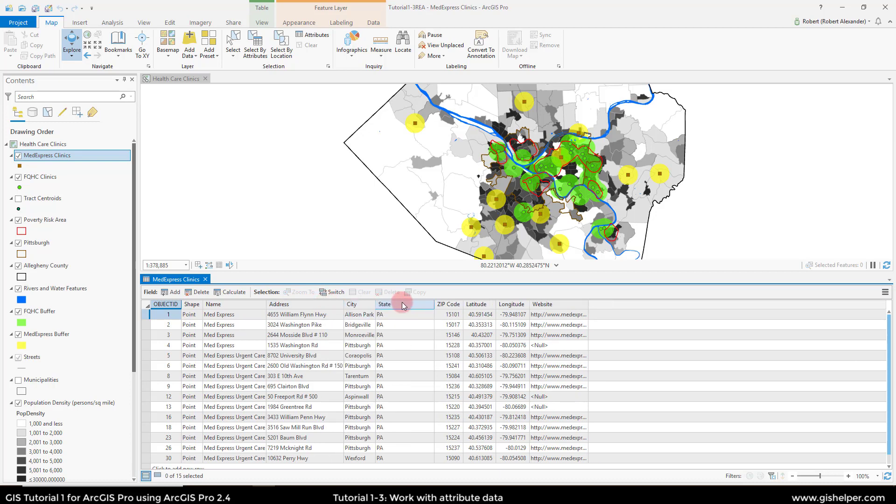
double_click(434, 305)
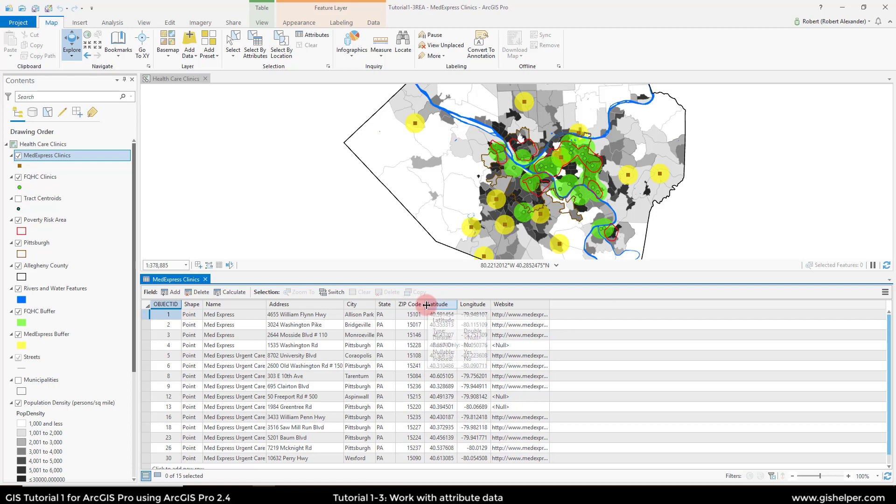
click(460, 304)
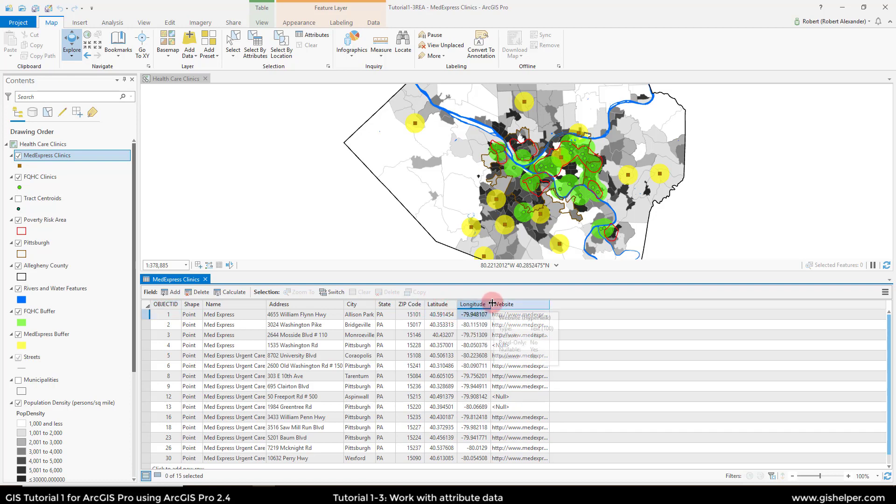
double_click(550, 304)
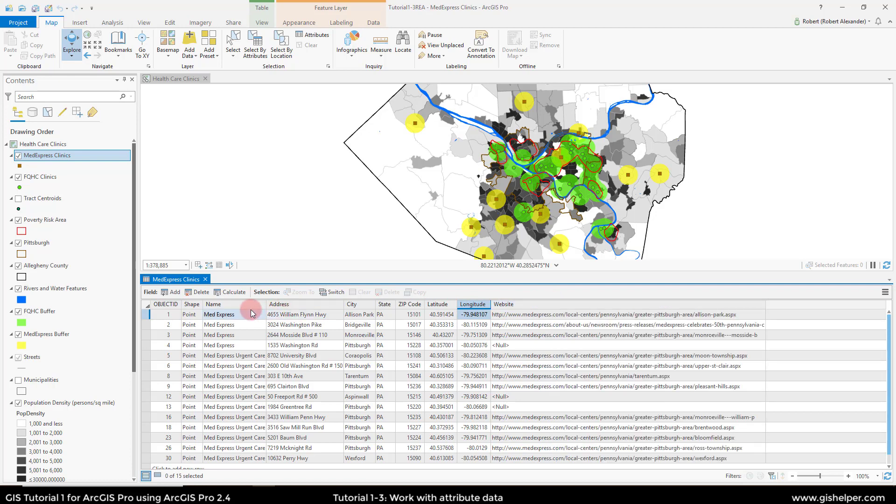
Examine individual name, address, longitude and website entries of the clinics in the MedExpress Clinics table
right_click(208, 305)
click(542, 398)
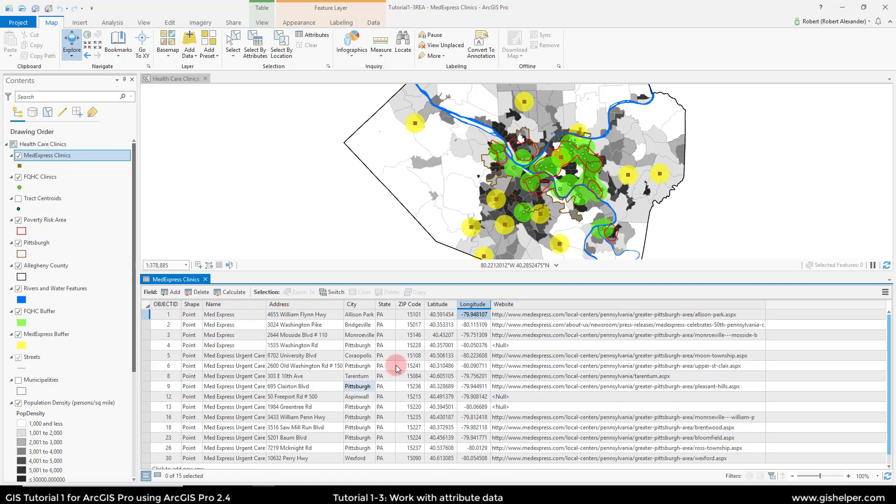
click(483, 379)
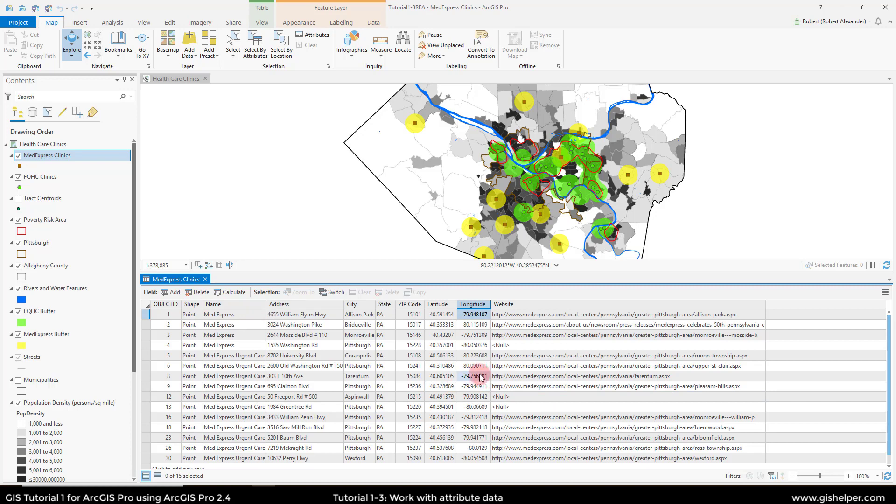
click(286, 364)
click(246, 347)
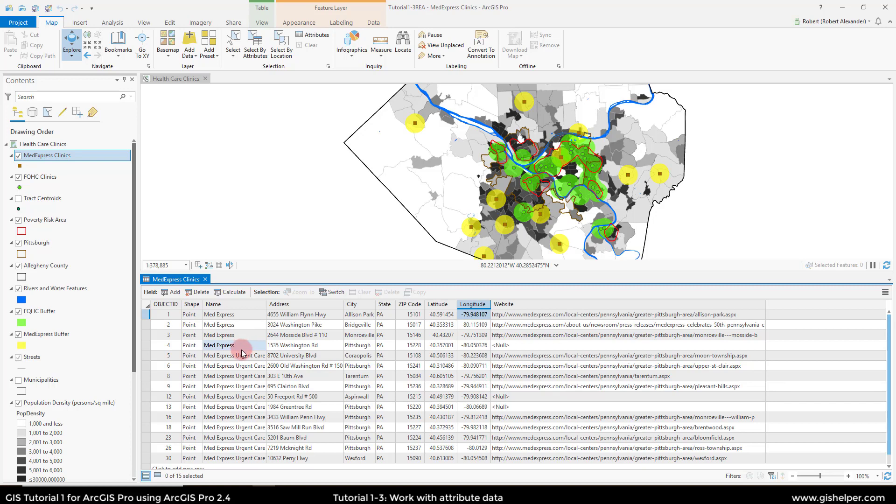
click(741, 313)
click(661, 387)
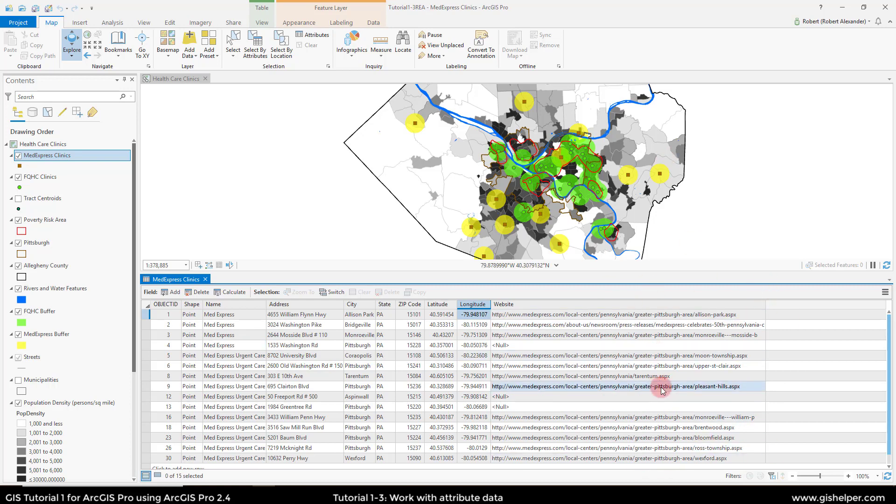
click(629, 356)
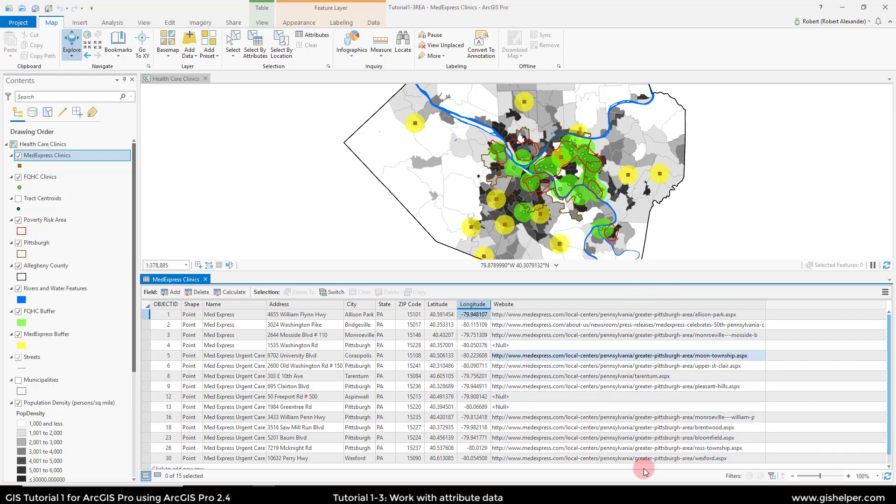
Hide the Shape field and move the Website field directly after ZIP Code, keeping the Name field in front of Address
right_click(186, 309)
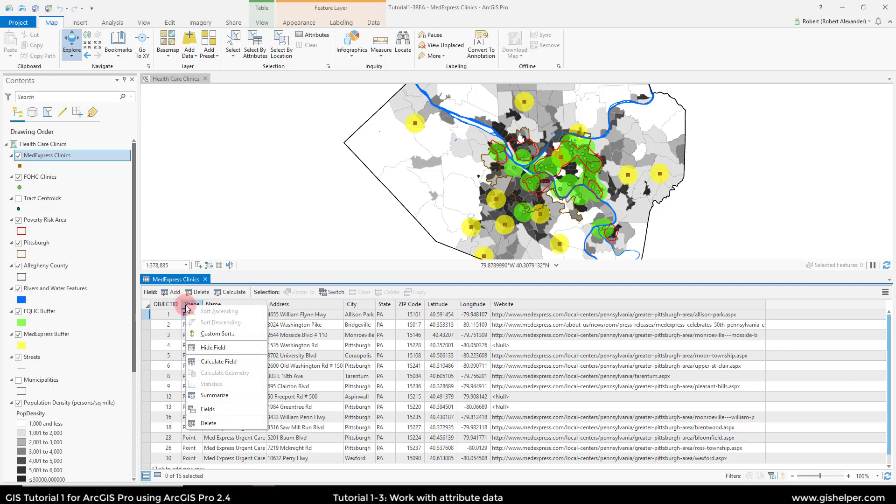
click(217, 348)
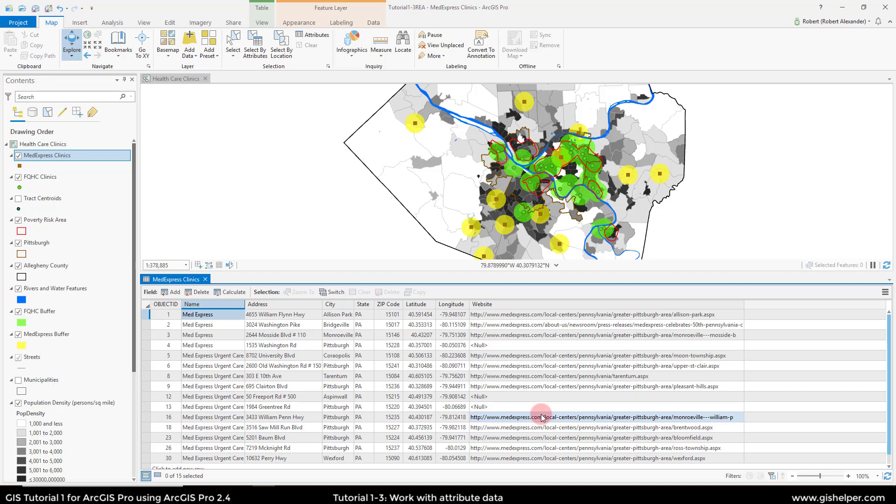
click(690, 308)
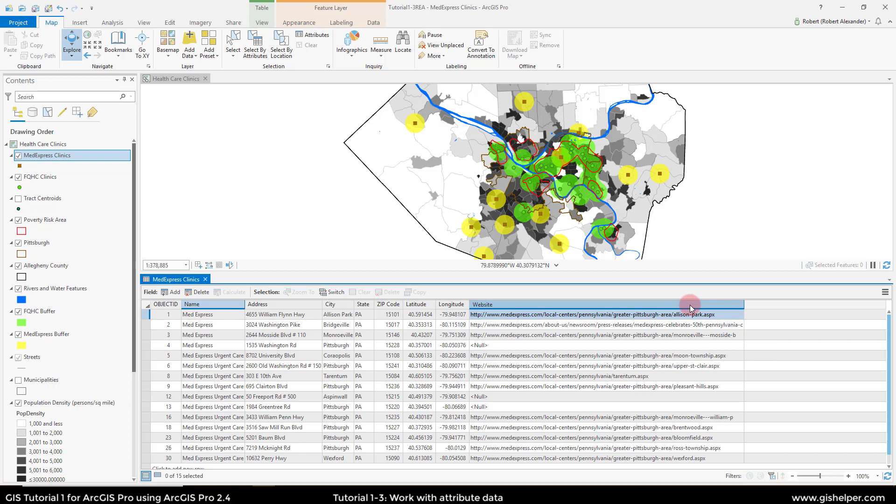
drag(691, 308, 413, 312)
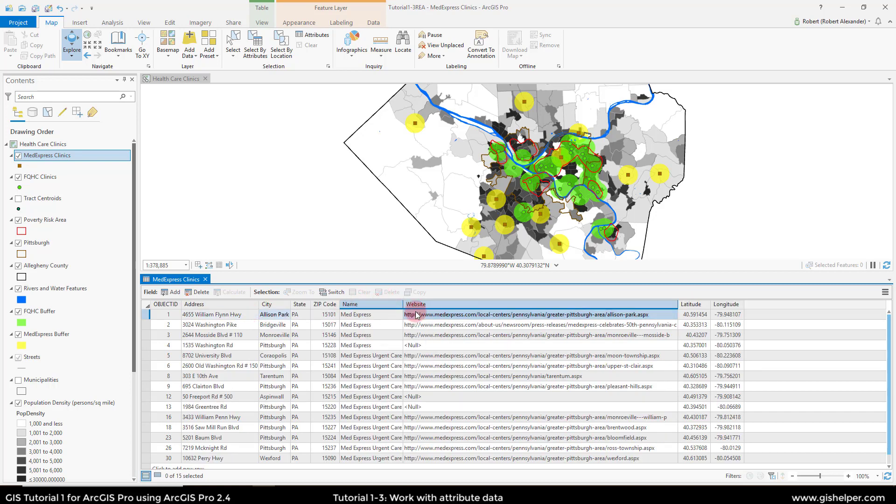
click(378, 302)
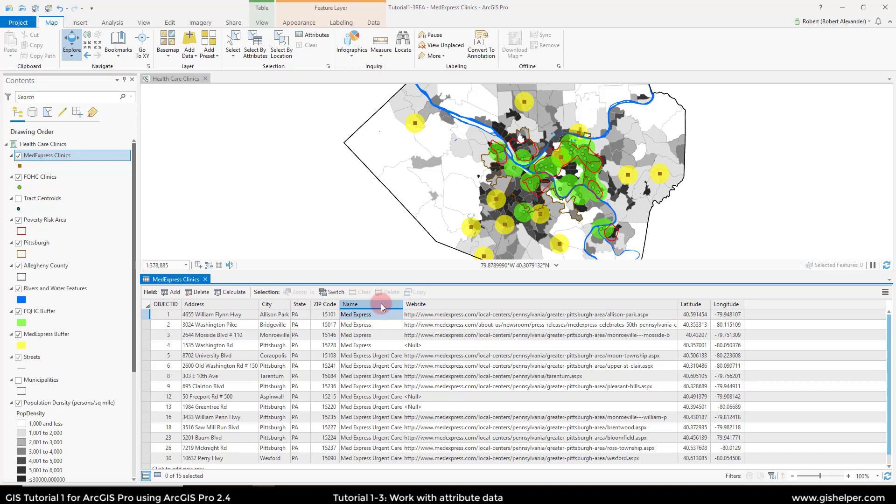
drag(380, 303, 202, 318)
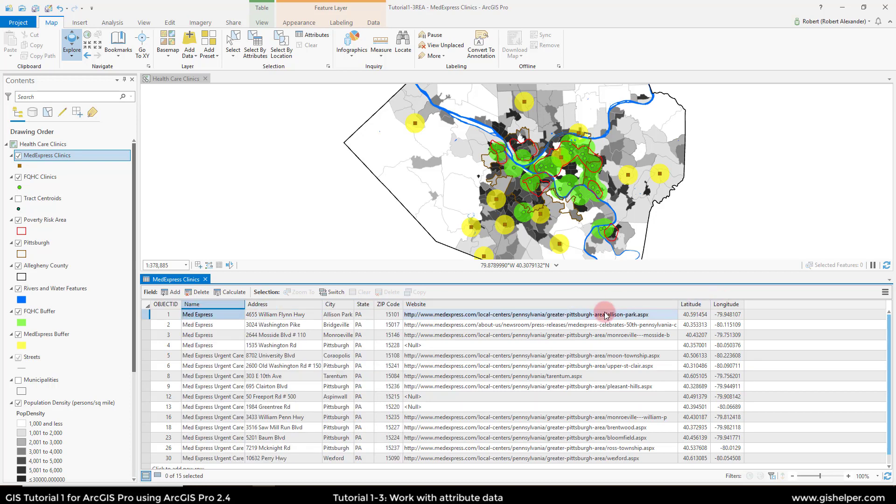
click(447, 306)
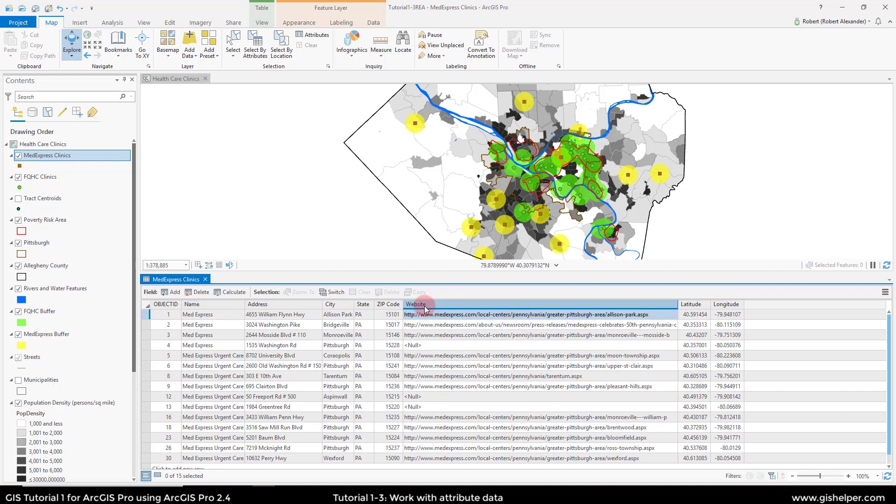
Hide the Latitude and Longitude fields in the MedExpress Clinics table
right_click(695, 306)
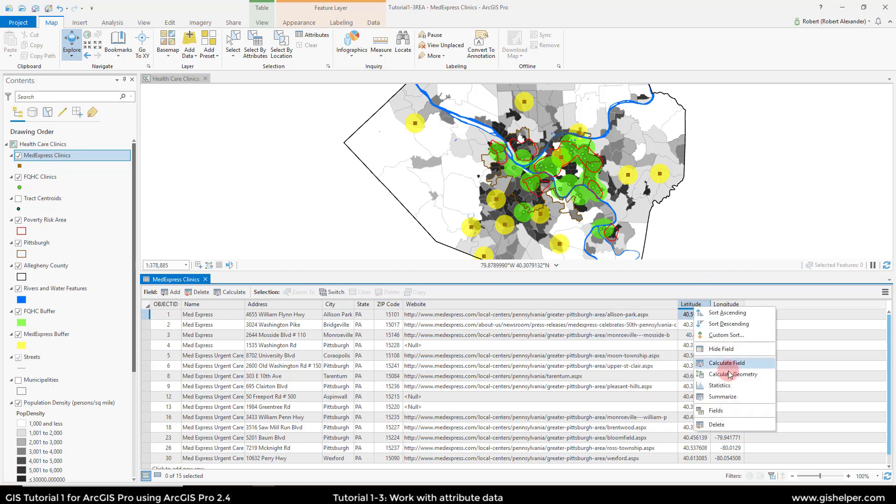
click(721, 349)
right_click(704, 304)
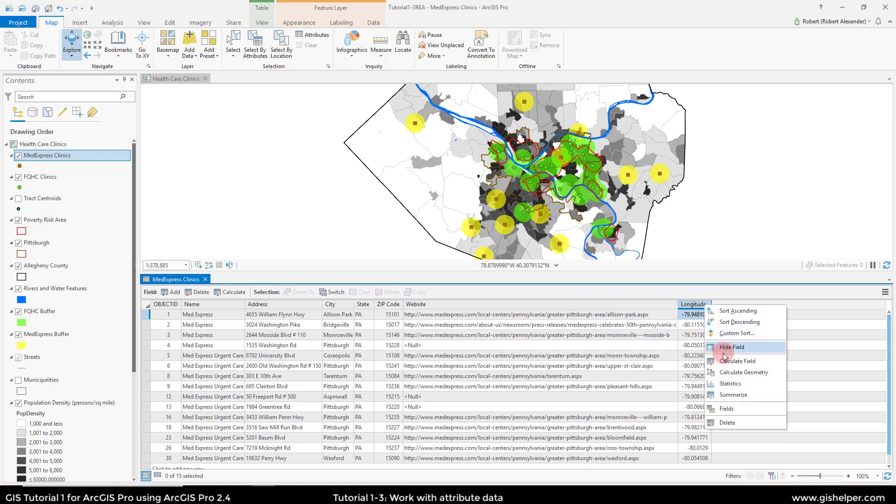
click(723, 352)
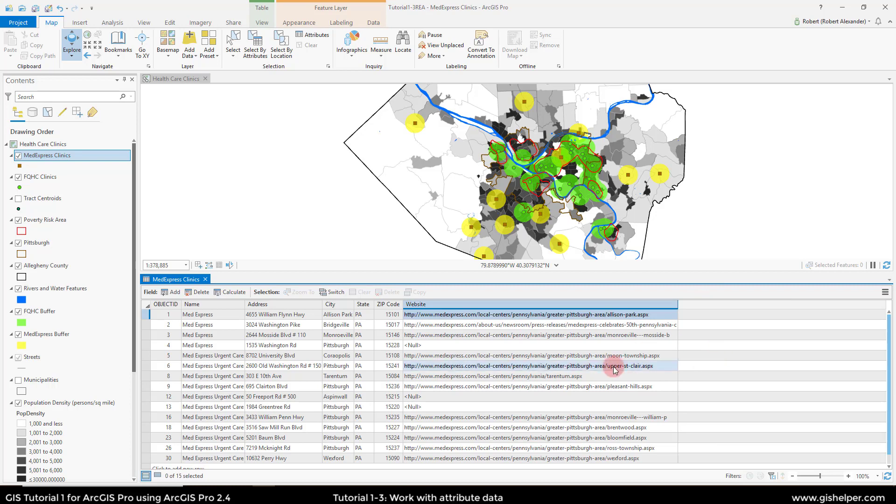
Sort the clinics by City ascending, and extend it with a custom sort that adds Address ascending as the second field
right_click(332, 304)
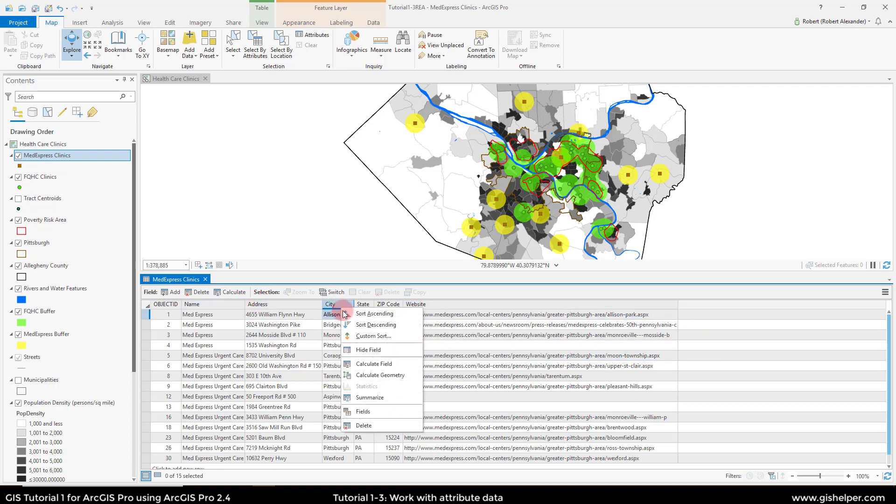
click(374, 314)
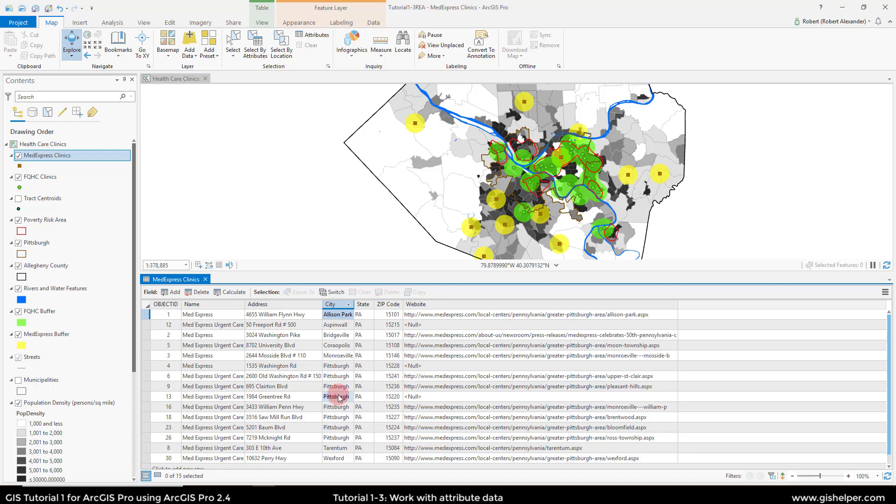
right_click(334, 305)
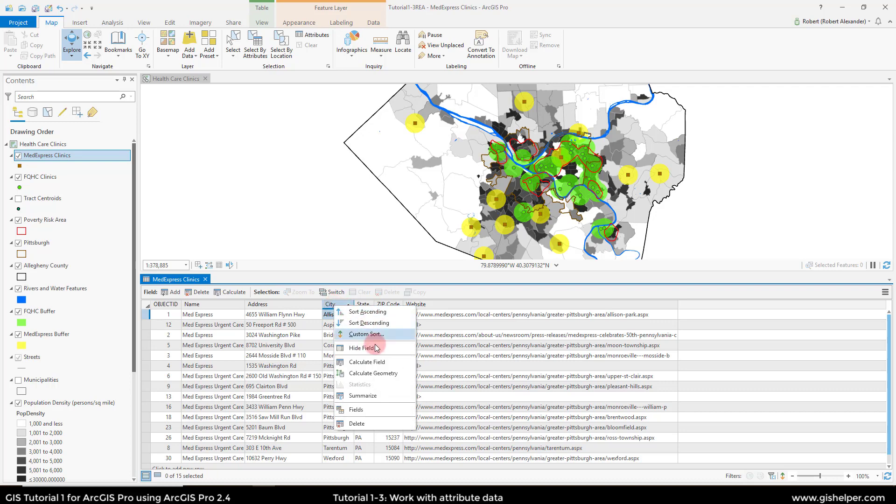
click(387, 334)
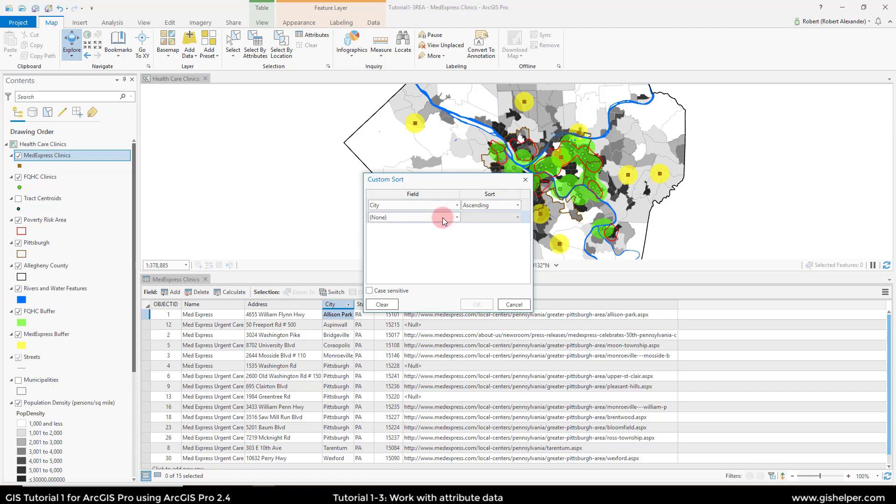
click(442, 217)
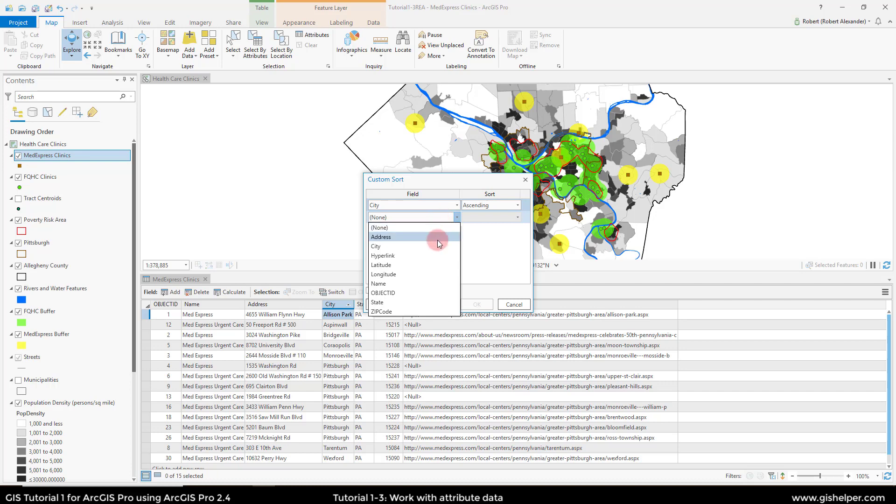
click(438, 239)
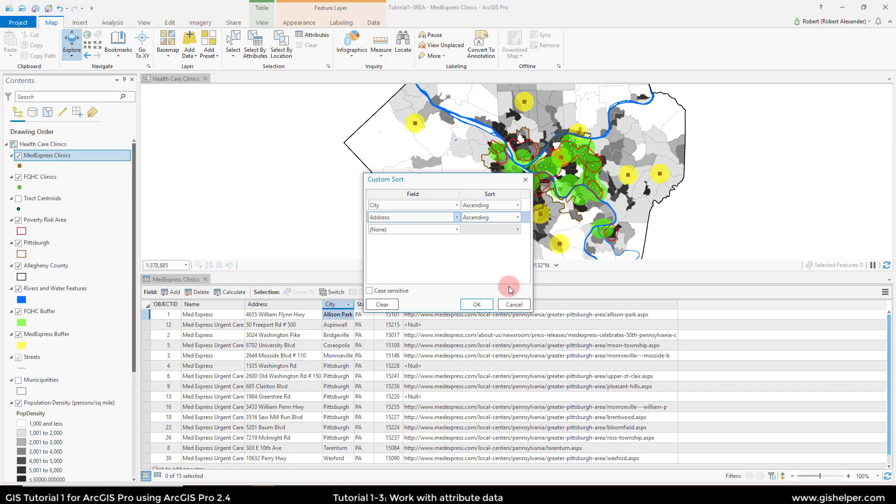
click(477, 305)
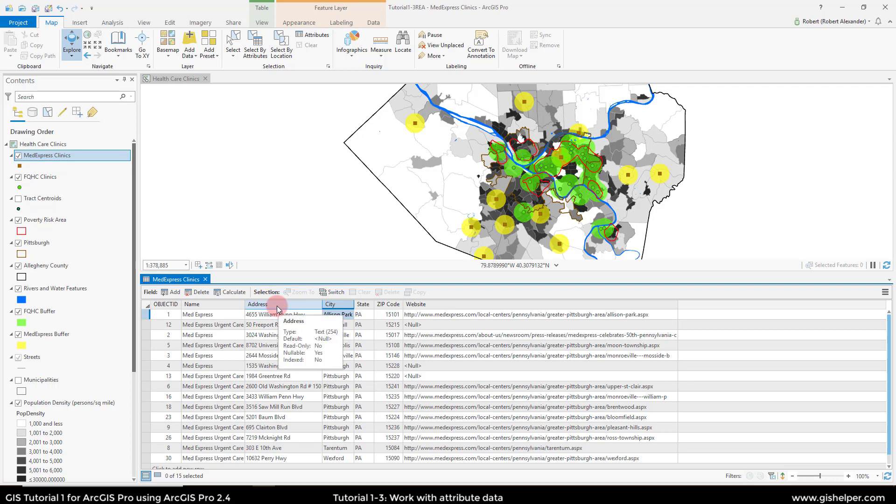
click(260, 313)
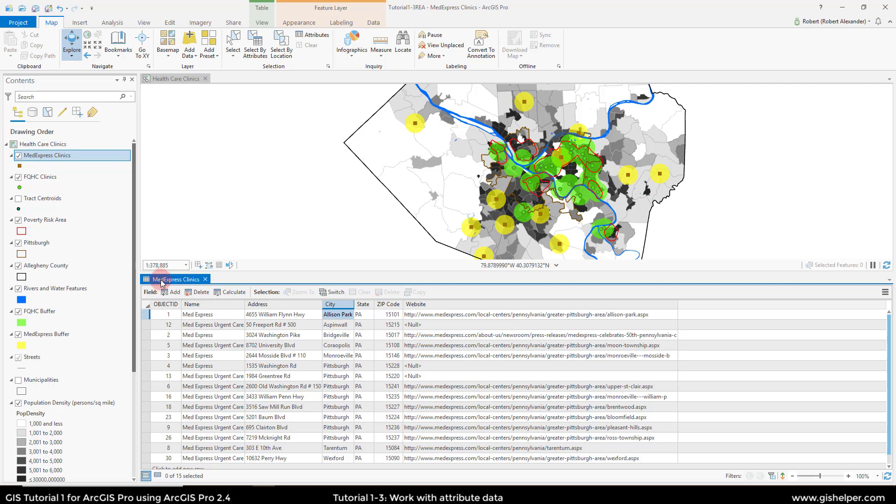
Close the MedExpress Clinics table and open the attribute table of the Population Density (persons/sq mile) layer
click(205, 279)
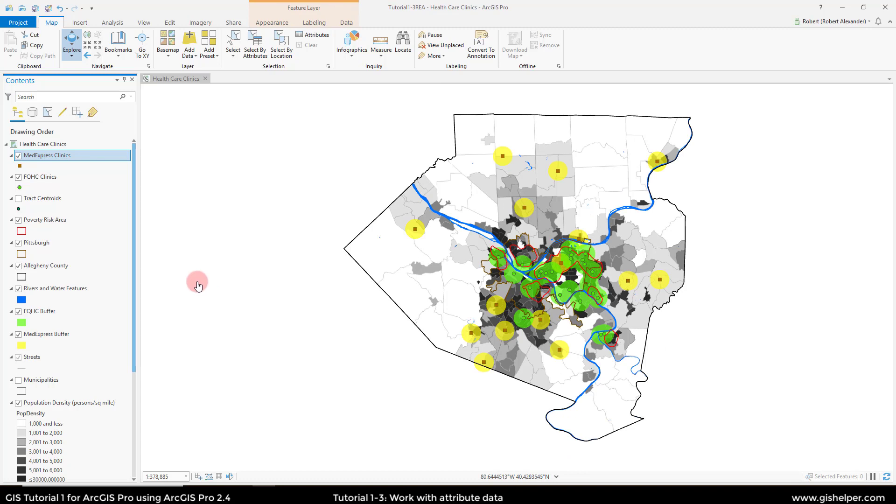
right_click(50, 407)
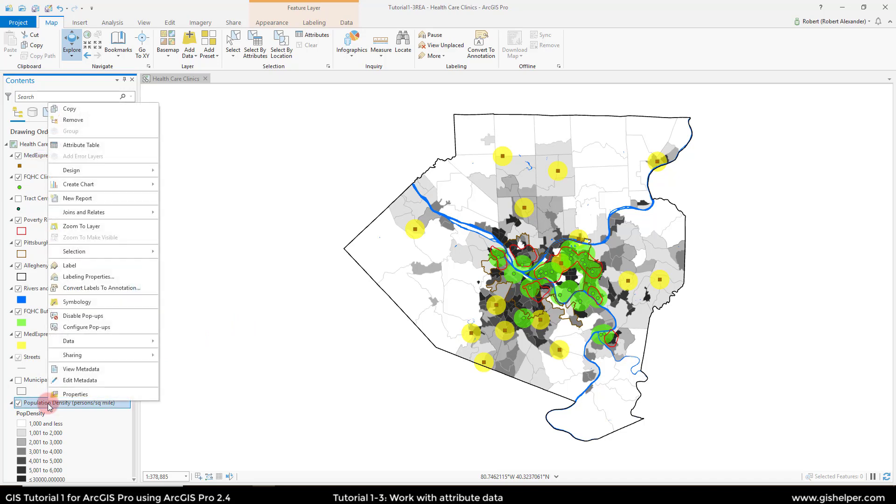
click(104, 145)
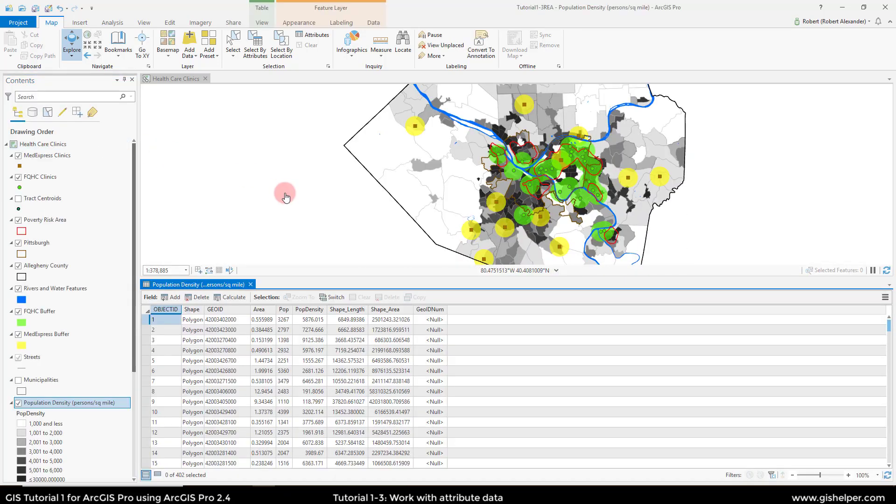
Examine the GEOID field's properties and the identifiers of the first few tracts in the Population Density table
click(319, 331)
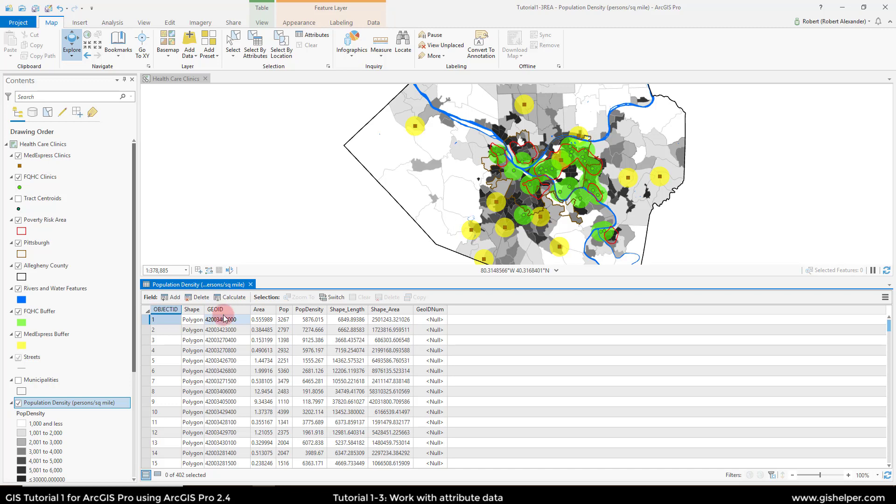
mouse_move(223, 314)
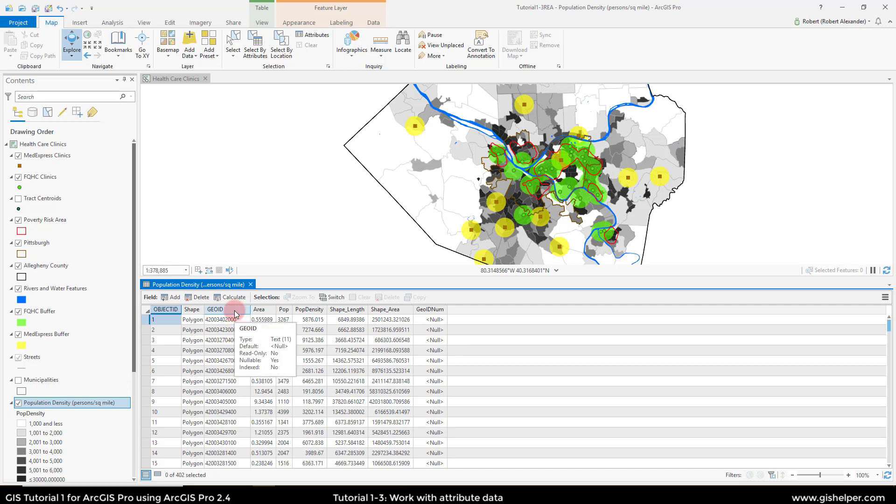
click(236, 331)
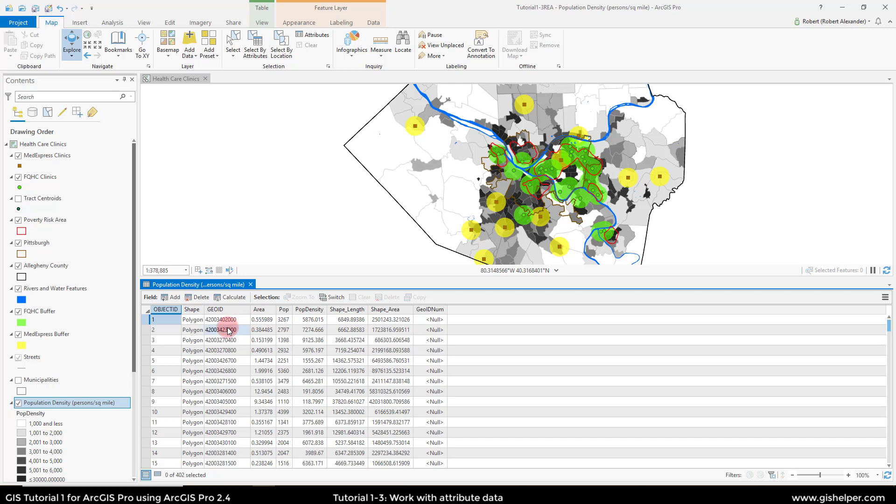
click(229, 320)
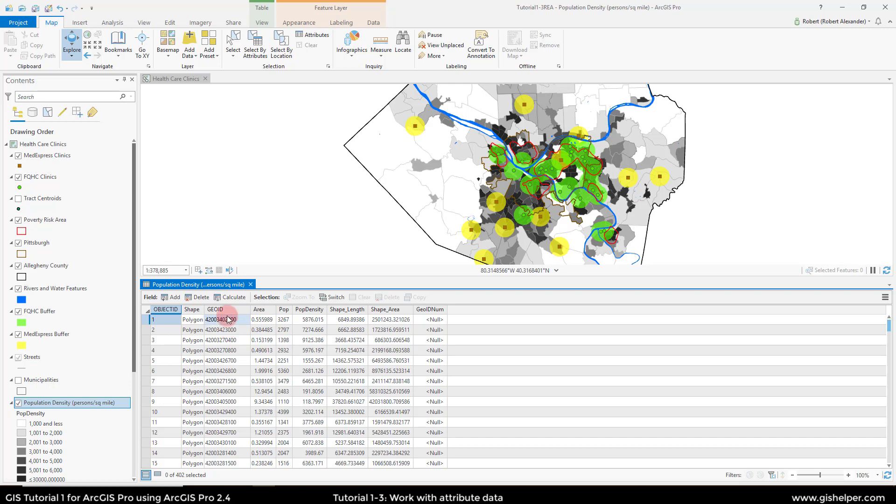
click(228, 340)
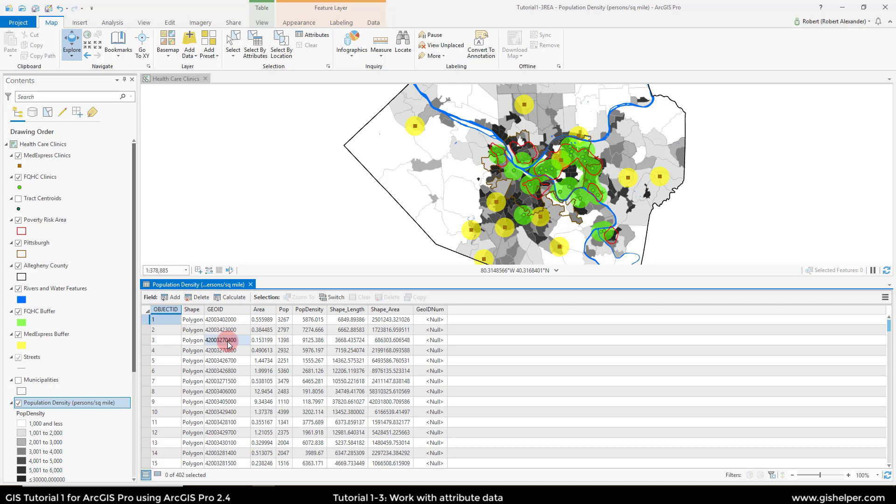
click(211, 321)
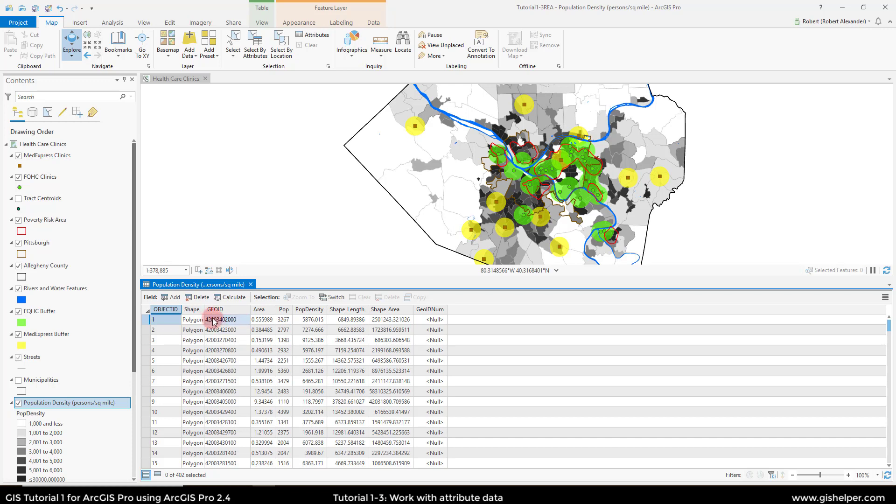
Sort the Population Density table by PopDensity in descending order to select the densest tract's record, and close the table
right_click(310, 313)
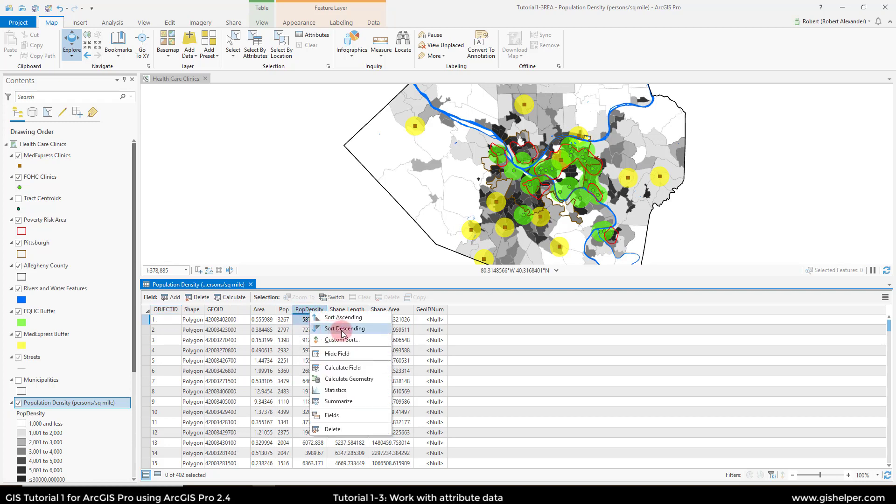
click(342, 329)
click(258, 320)
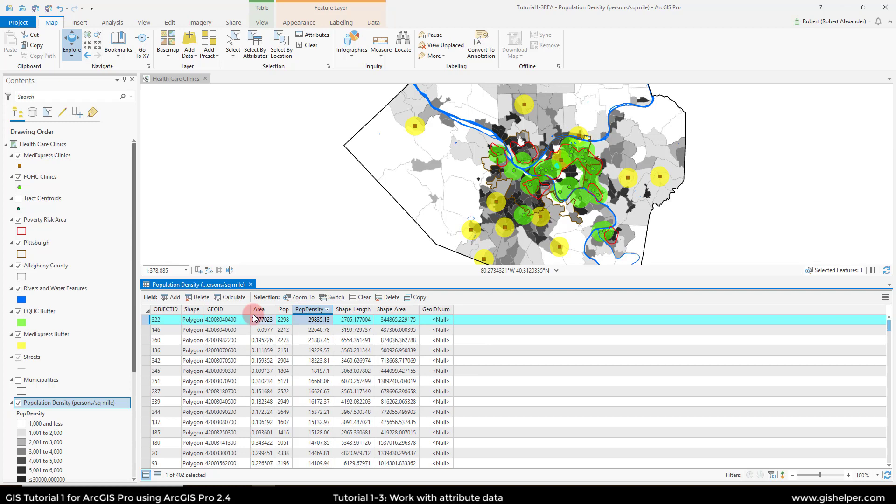
click(251, 284)
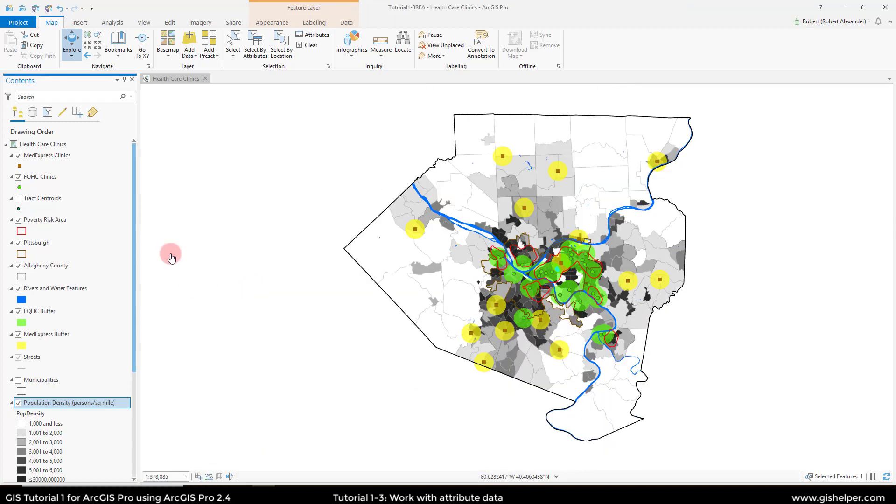
Clear the selected features and turn on the Tract Centroids layer
click(309, 46)
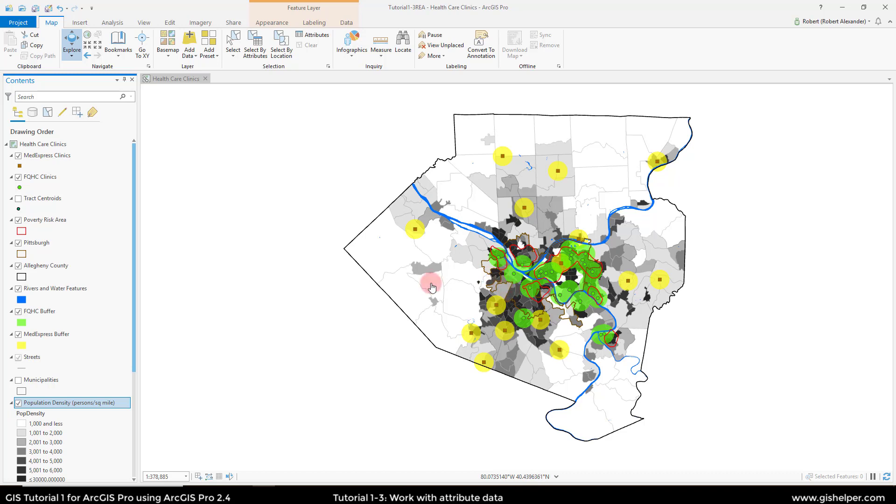
click(36, 266)
click(19, 198)
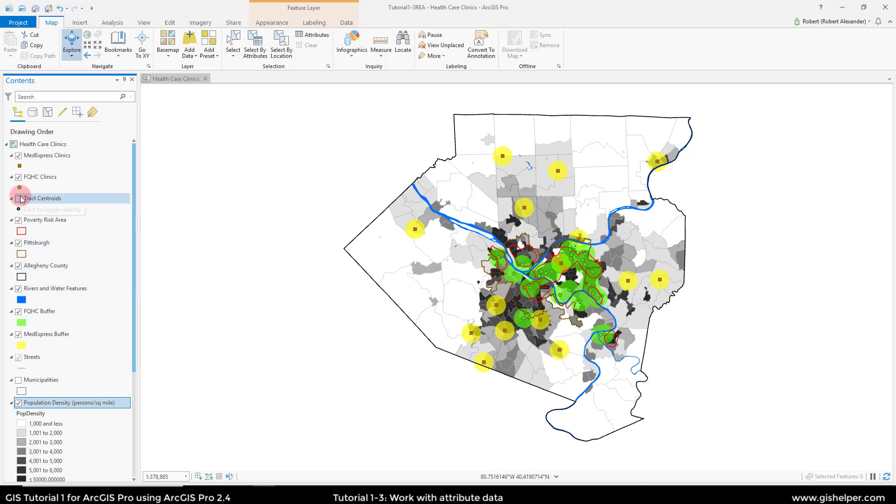
click(19, 199)
click(306, 376)
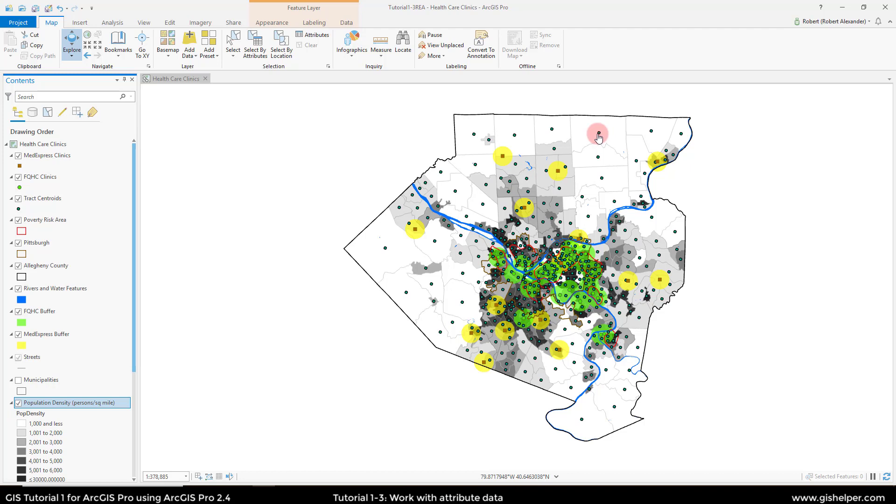
Open the attribute table of the Tract Centroids layer and look over its FemHseHld, Unemp, PopNHighSc and PopPov fields
right_click(44, 198)
click(98, 227)
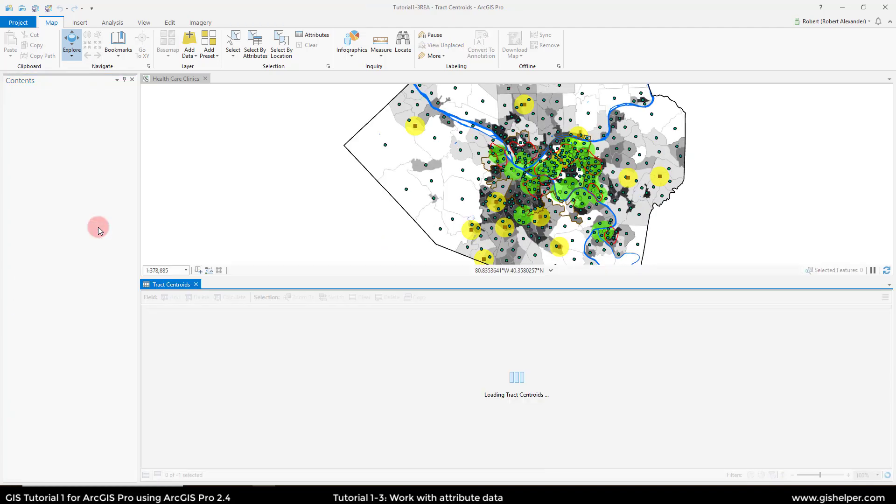
click(317, 361)
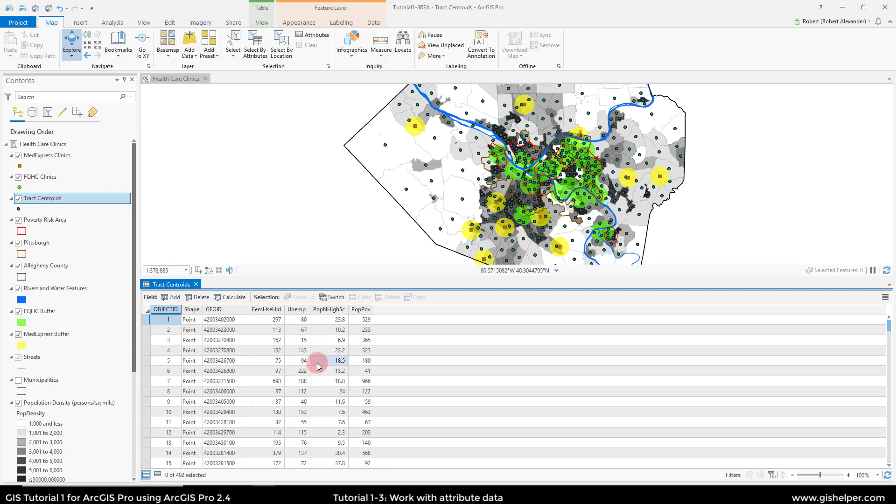
click(275, 331)
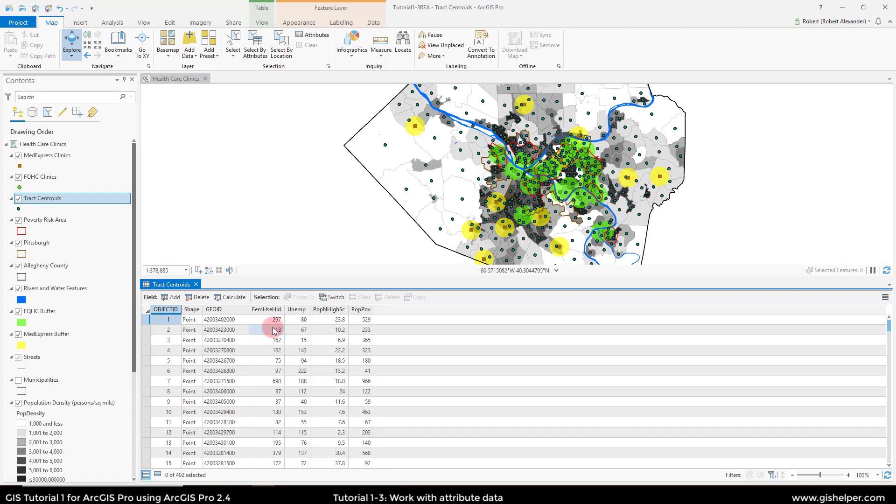
Switch to Microsoft Edge, read the census-based single parent statistics article through its public assistance section, and return to ArcGIS Pro
mouse_move(218, 496)
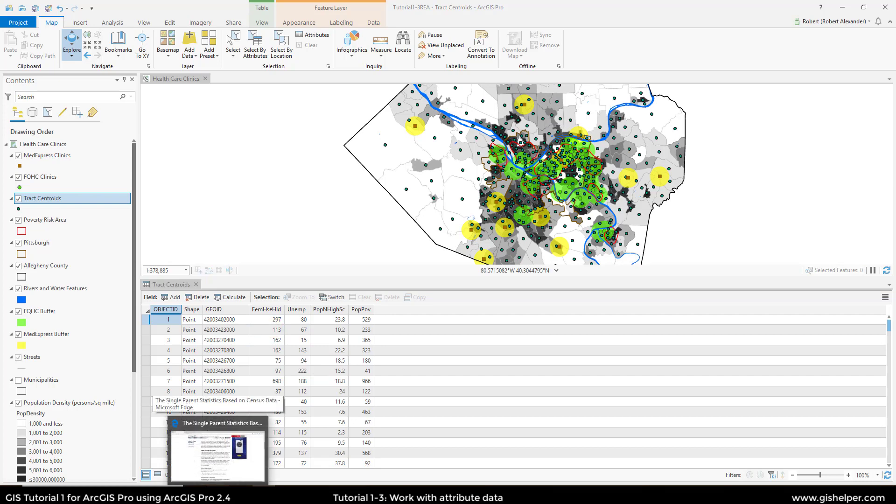
click(218, 455)
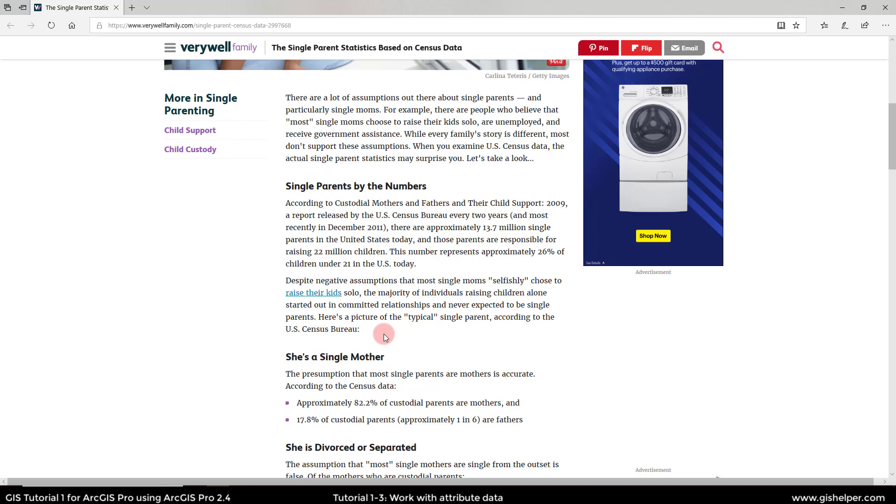
scroll(390, 334, down, 2)
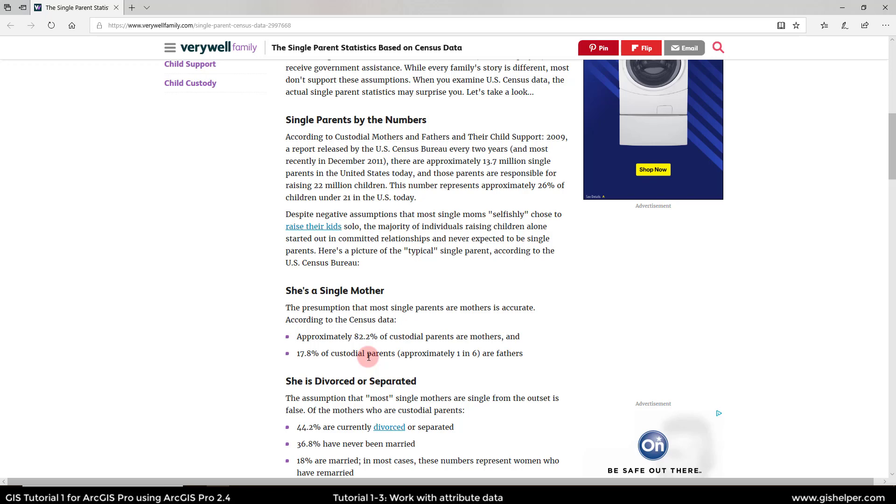
scroll(369, 357, down, 8)
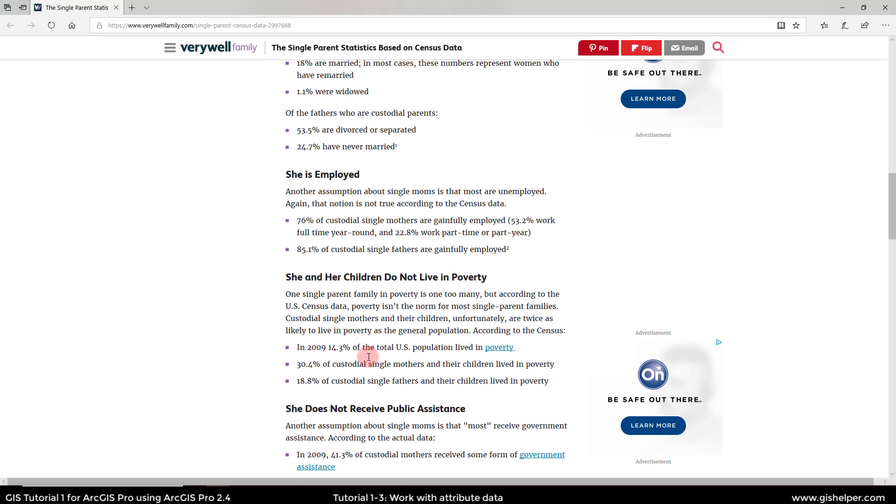
scroll(369, 357, down, 2)
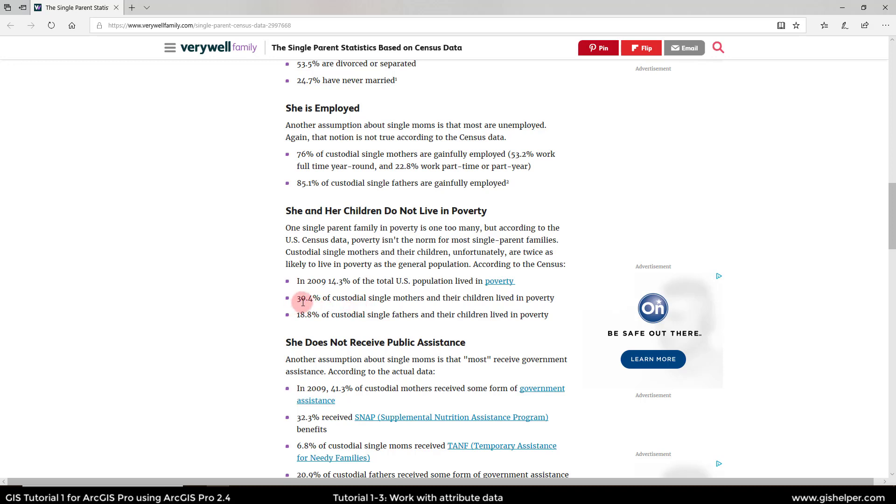
scroll(320, 322, down, 2)
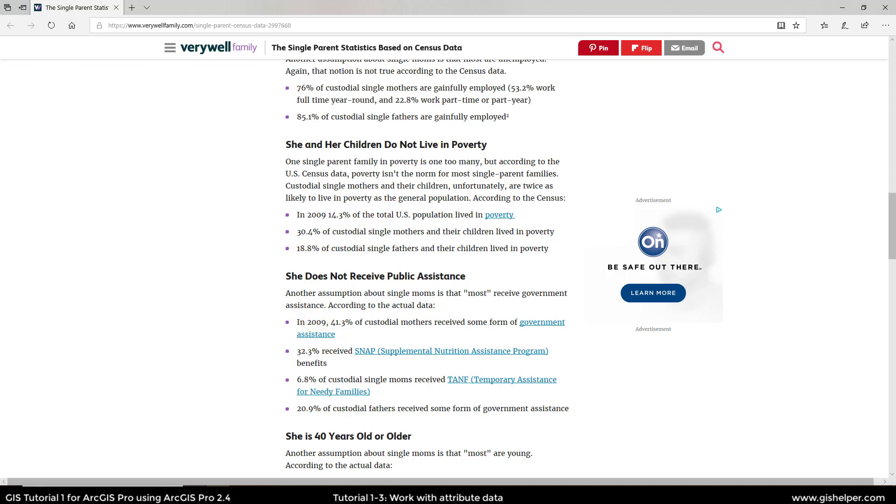
click(256, 424)
click(410, 199)
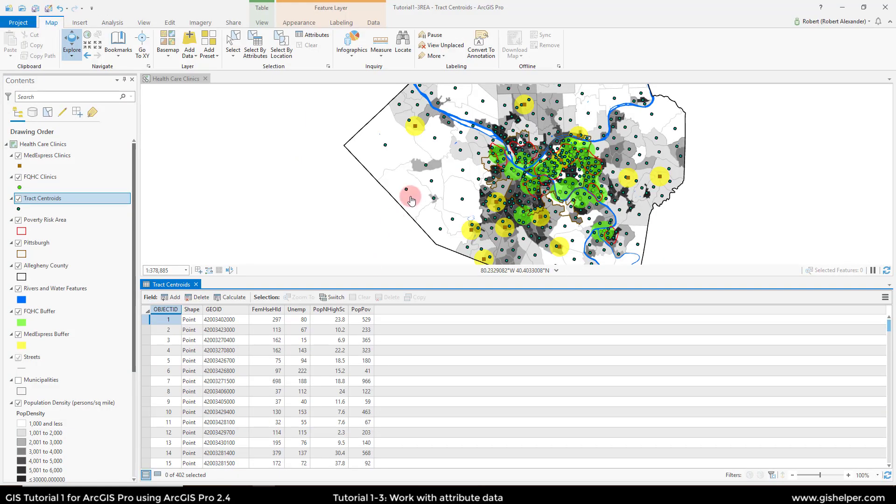
Open the Fields view of the Tract Centroids table and review the data types of its fields
click(504, 429)
mouse_move(260, 318)
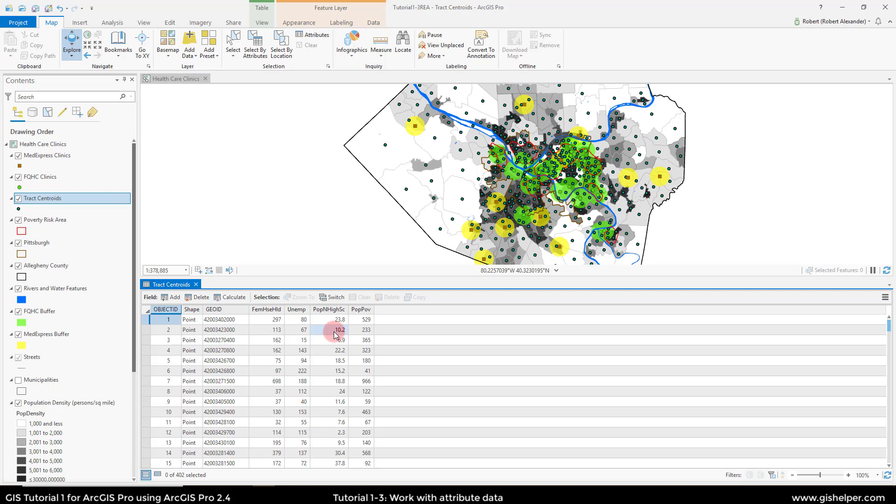
click(489, 326)
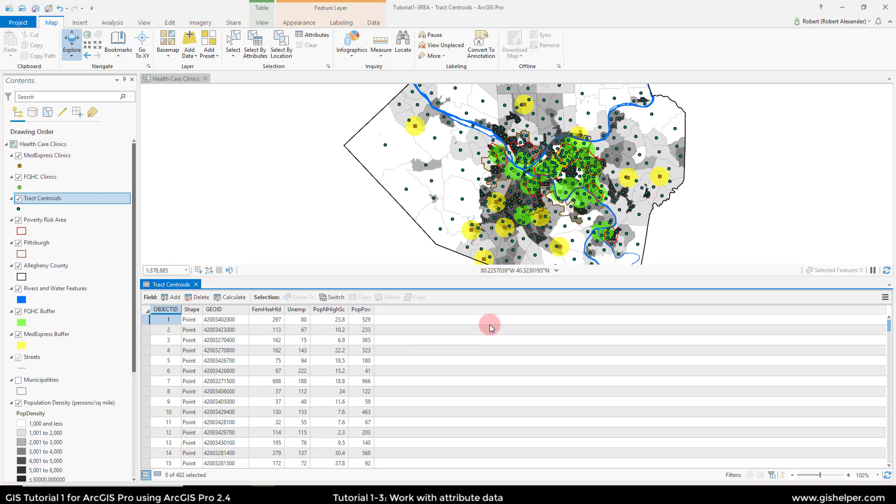
click(886, 298)
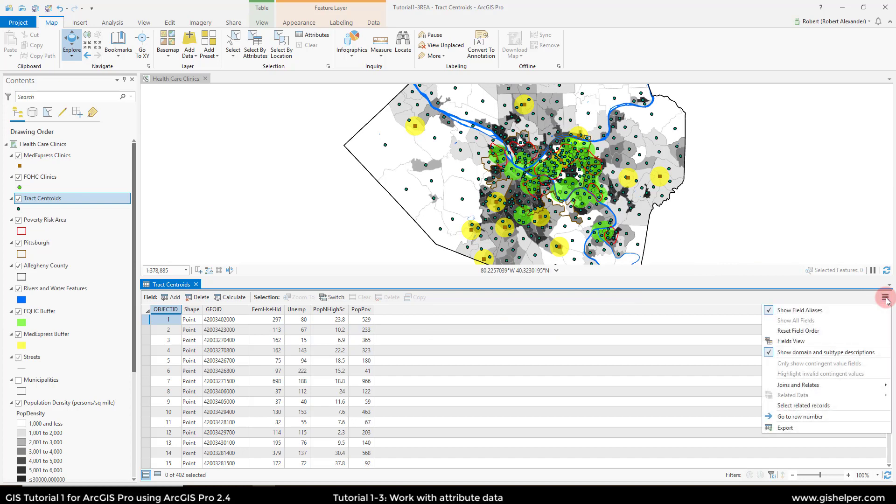
click(830, 344)
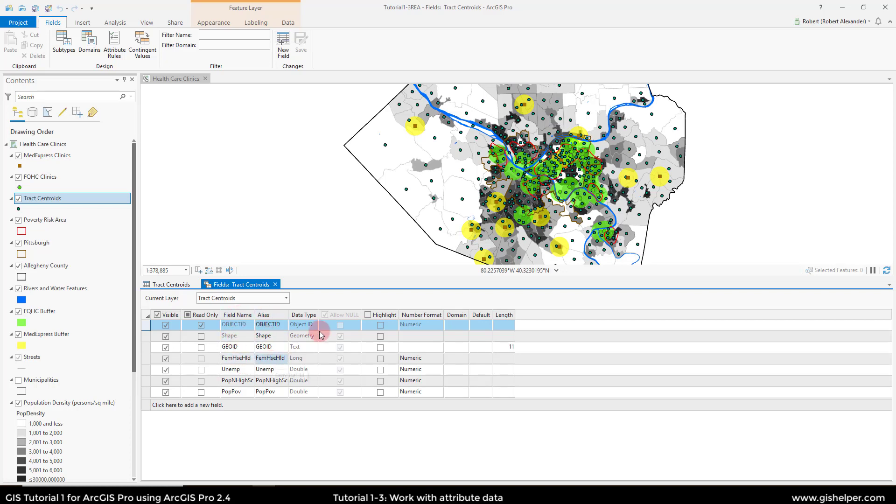
click(303, 349)
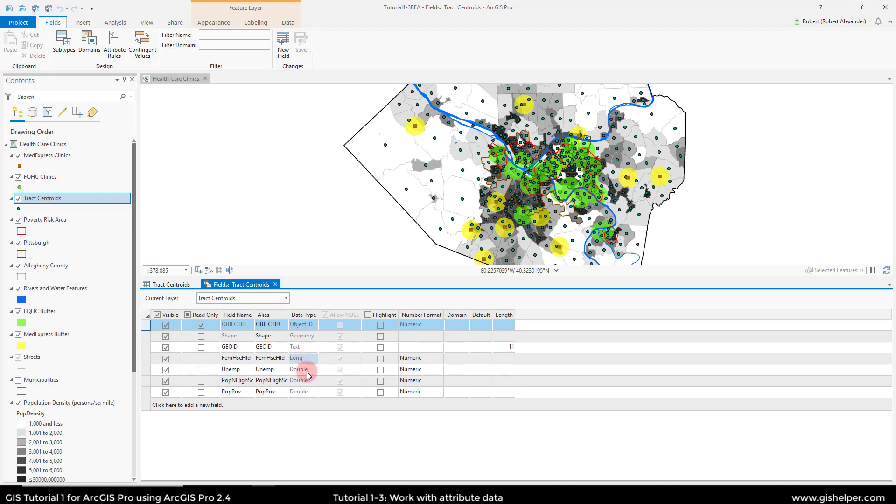
click(309, 359)
click(311, 369)
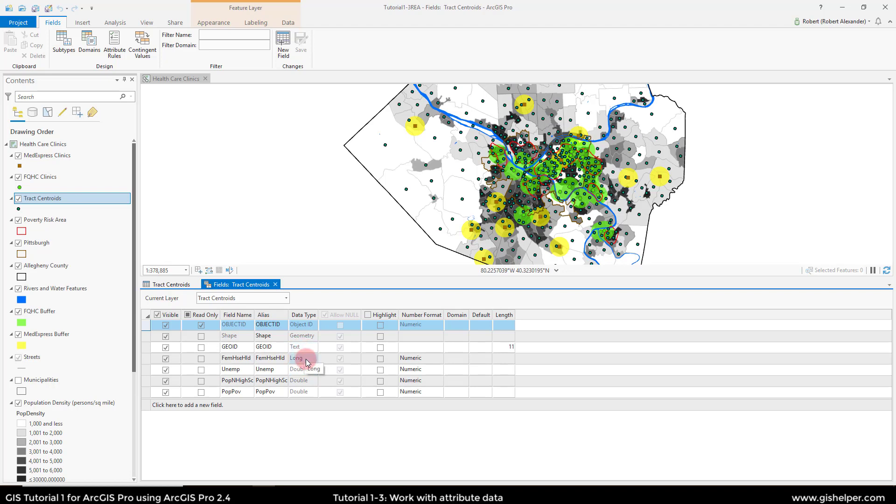
click(251, 359)
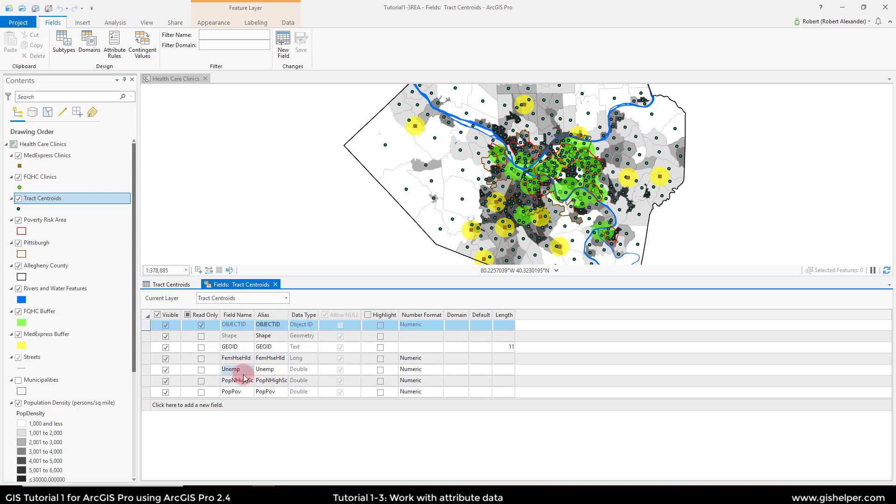
Set the alias of FemHseHld to "Female Headed Household" and the alias of Unemp to "Unemployed Population"
click(268, 359)
click(267, 359)
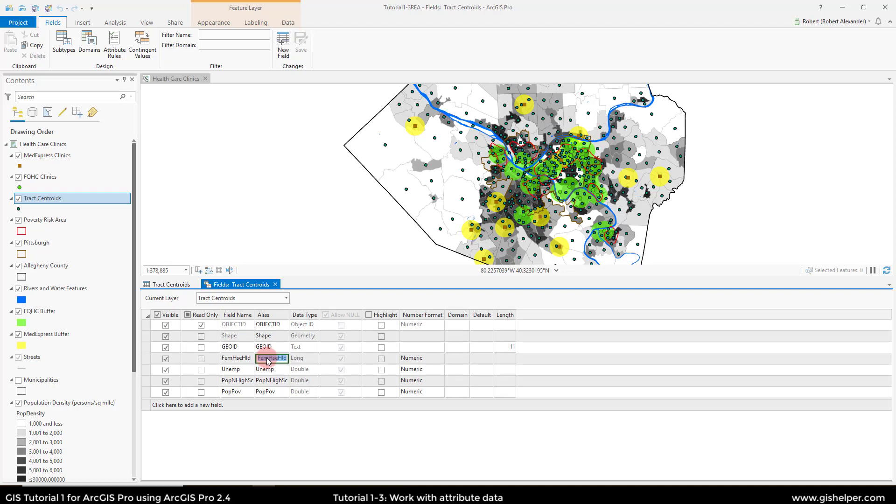
text(Female Headed)
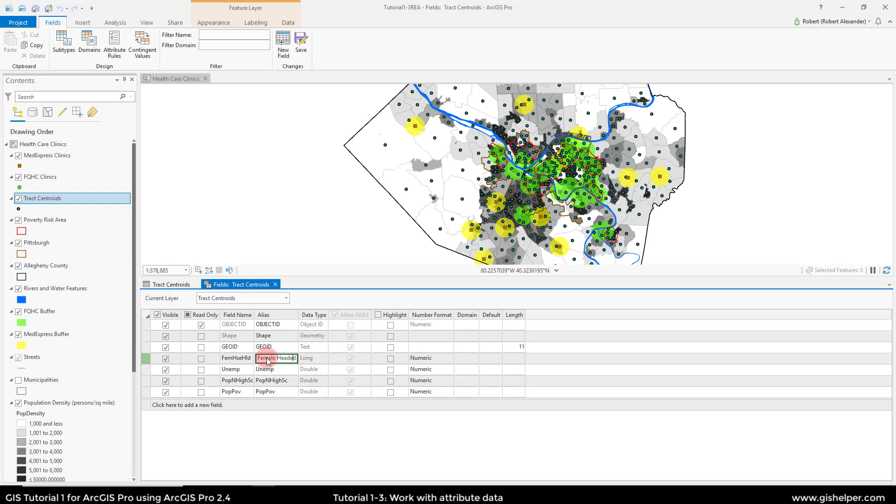
text( Household)
click(266, 369)
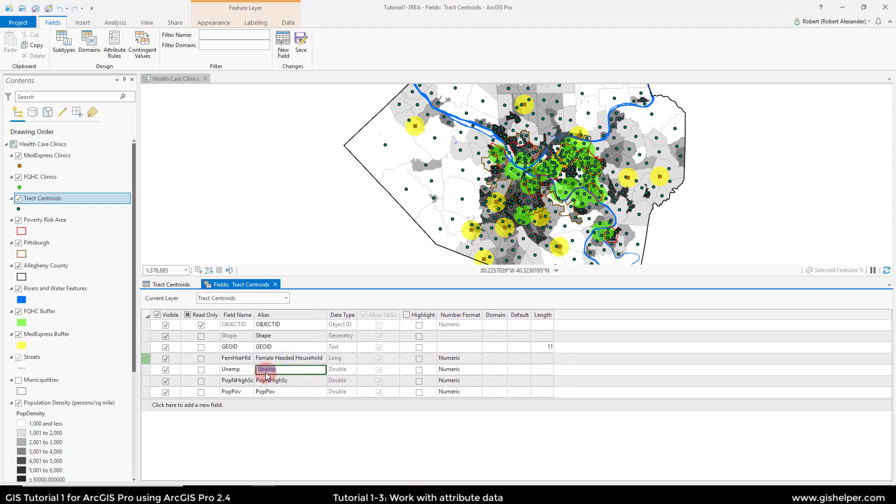
text(Unemployed Population)
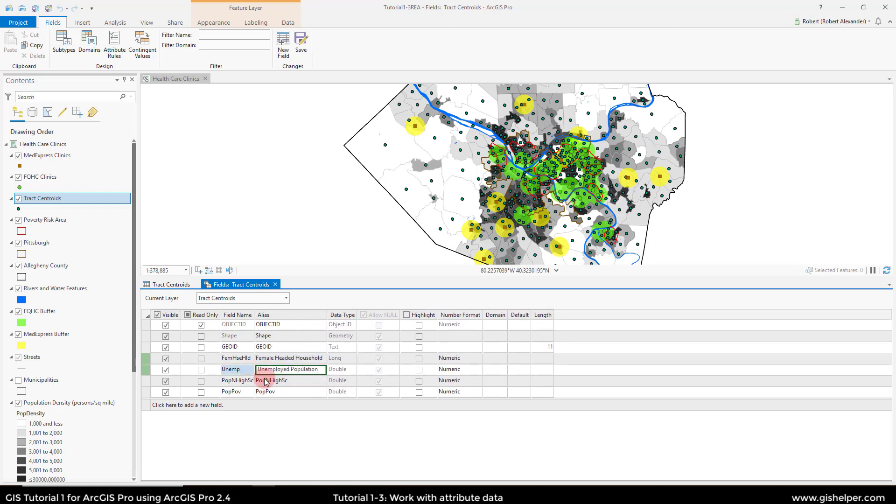
Set the alias of PopNHighSc to "High School Non-Graduate" and the alias of PopPov to "Poverty Population"
click(266, 382)
text(High School Non-Grad)
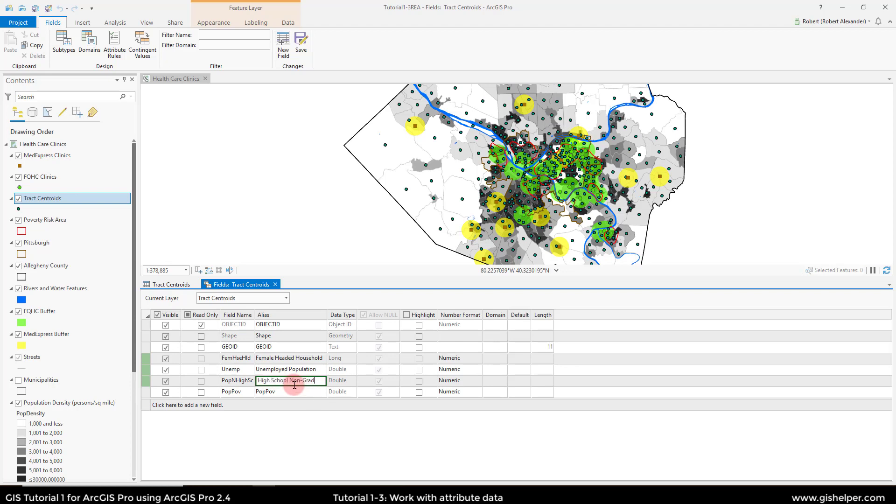
text(uate)
click(276, 394)
text(Poverty)
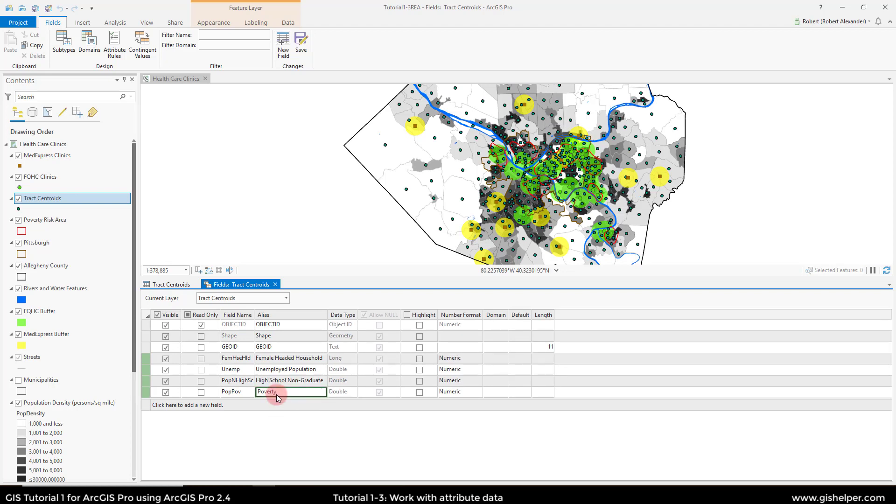
click(278, 405)
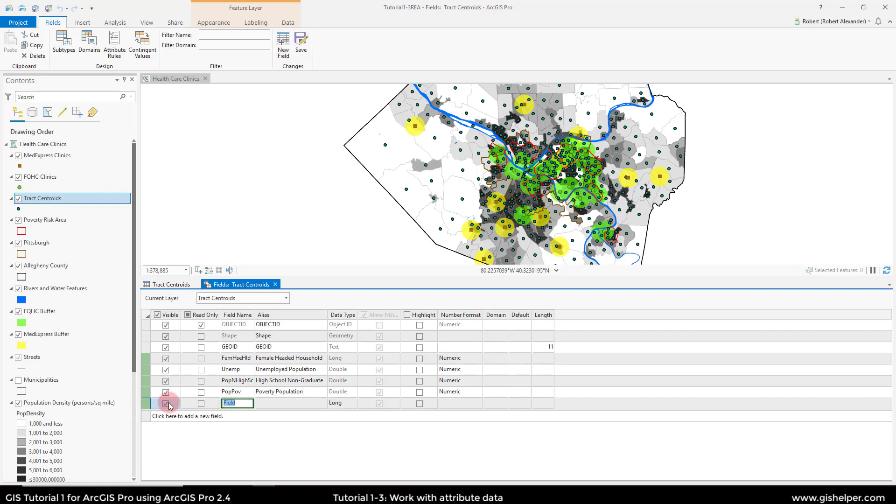
click(307, 394)
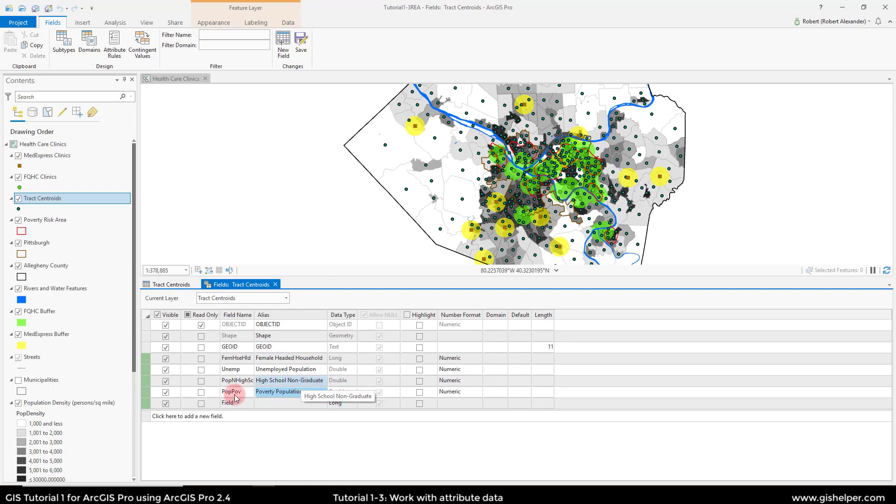
click(166, 403)
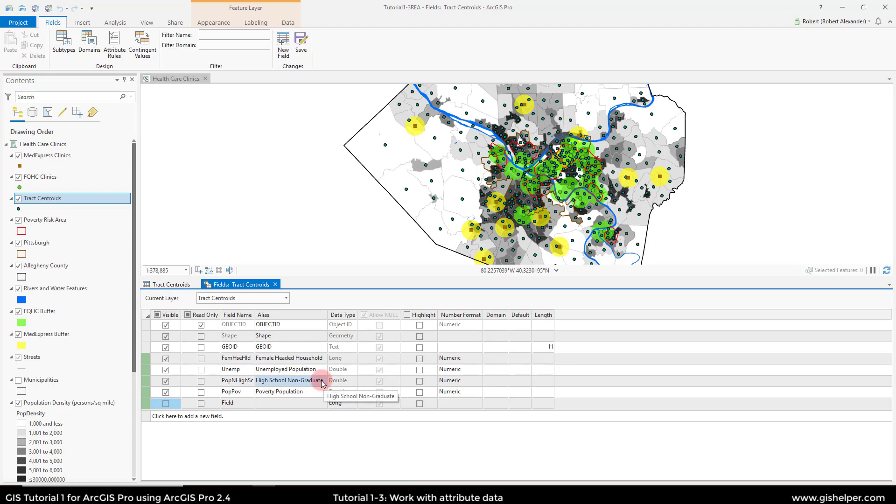
right_click(154, 407)
click(147, 407)
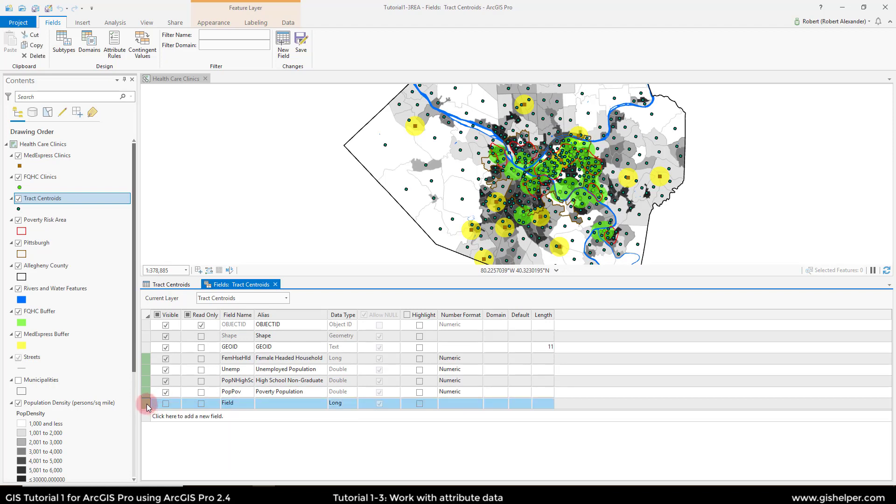
right_click(147, 406)
click(163, 440)
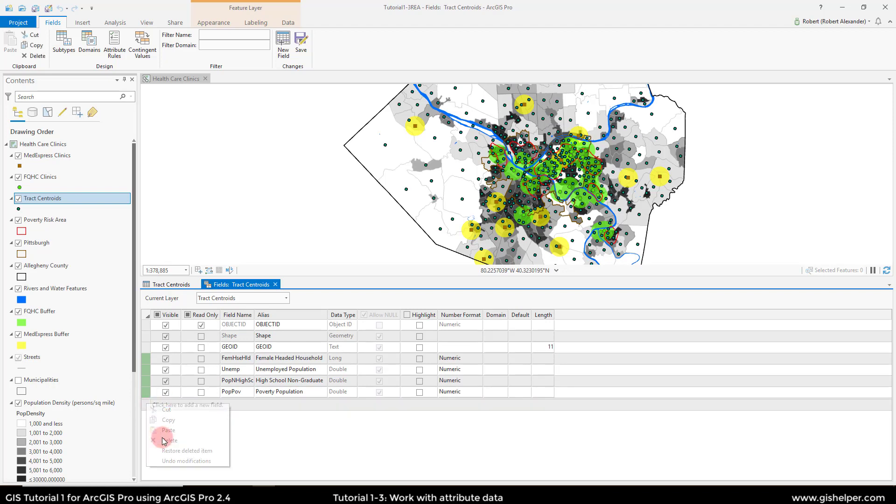
Move the PopPov field up so that it sits directly between GEOID and FemHseHld
click(146, 392)
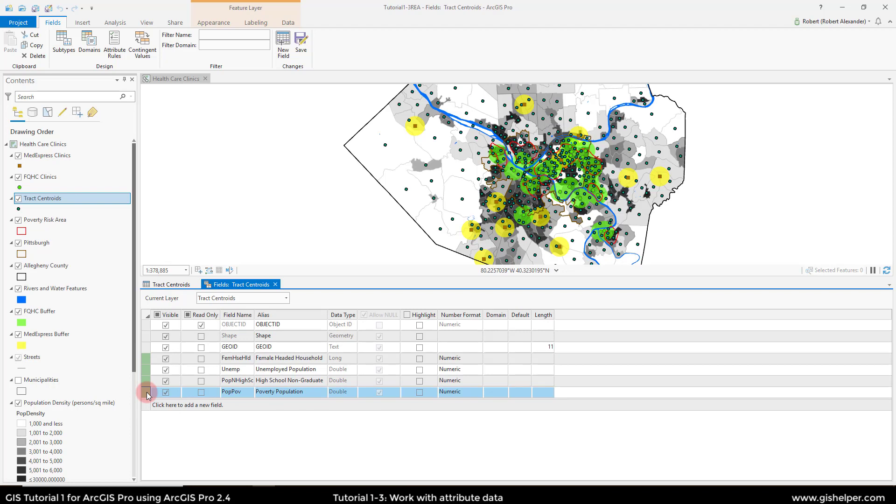
drag(148, 395, 154, 356)
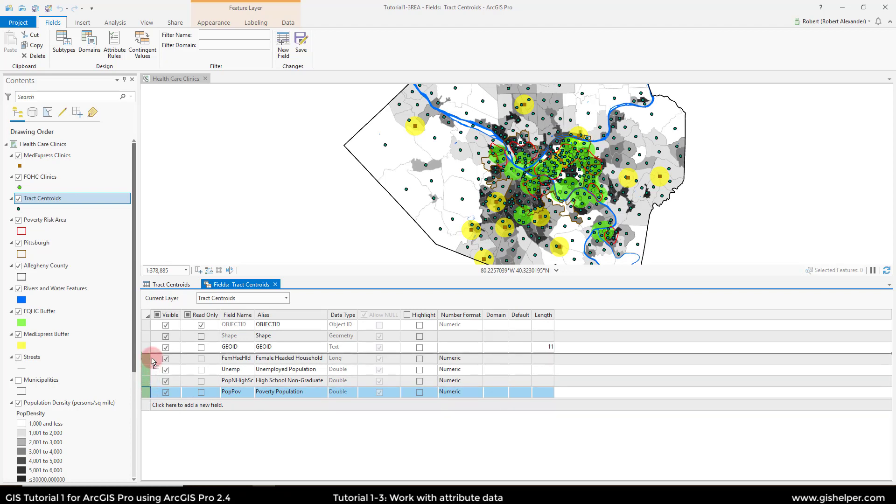
click(319, 359)
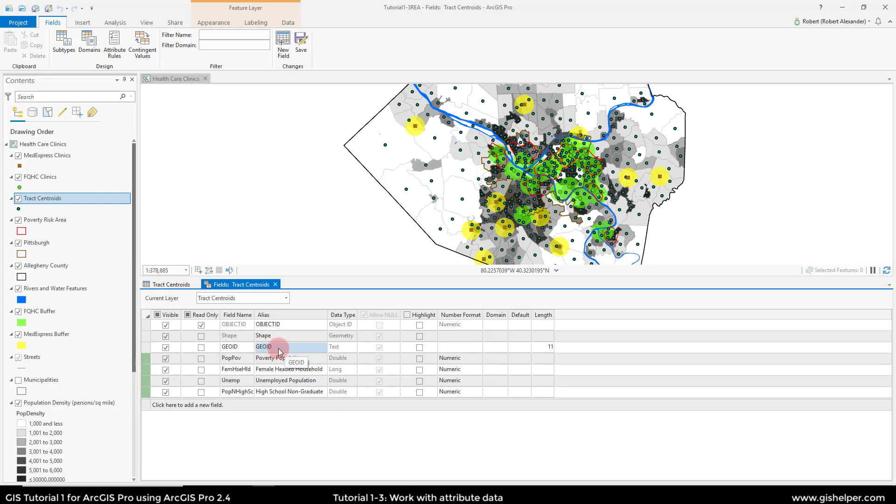
click(306, 369)
click(305, 360)
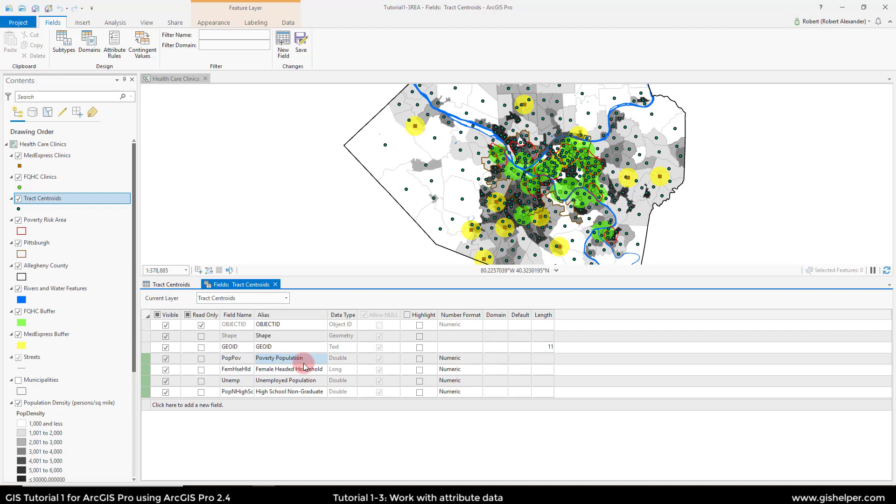
Save the alias and field order changes of the Tract Centroids table and close its Fields view
click(282, 338)
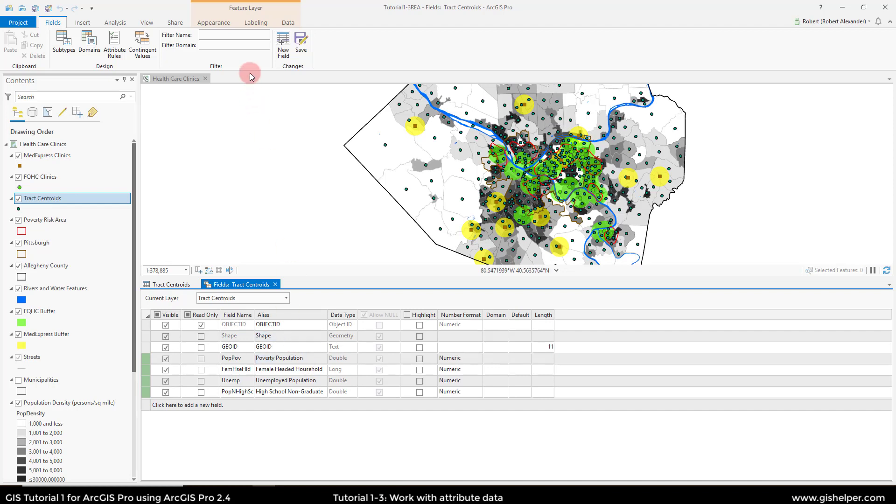
click(300, 51)
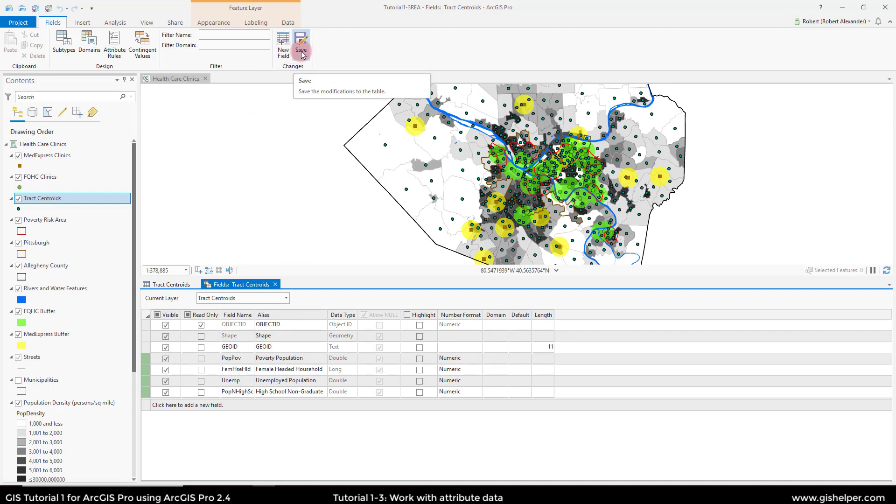
click(321, 325)
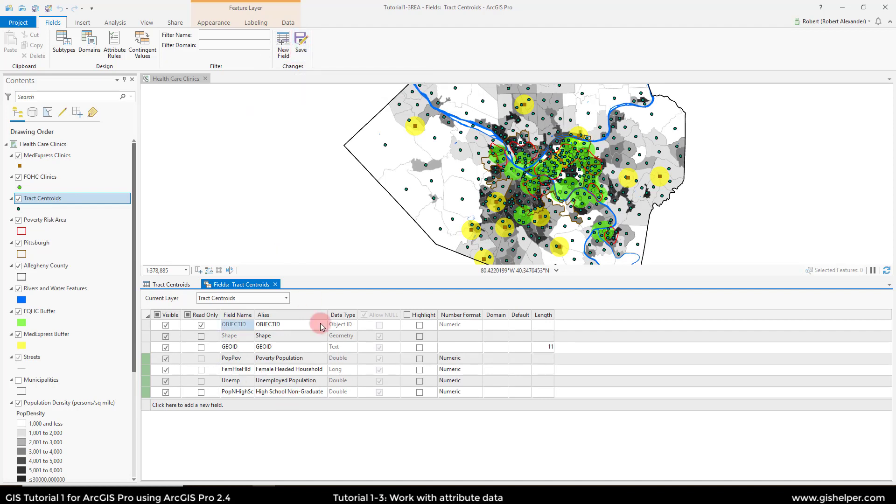
click(280, 288)
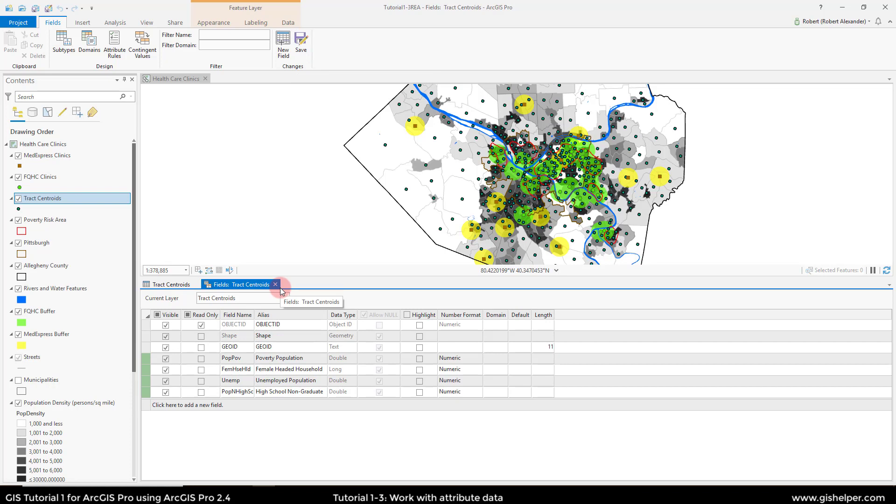
click(303, 48)
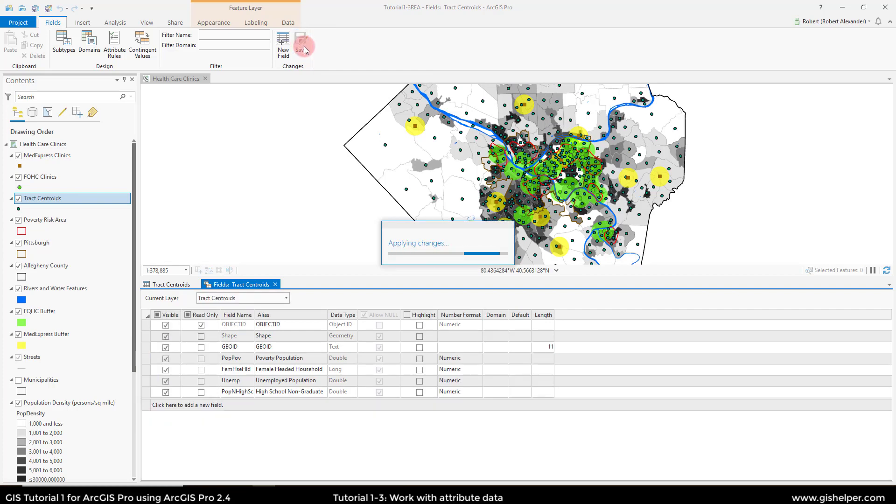
click(276, 284)
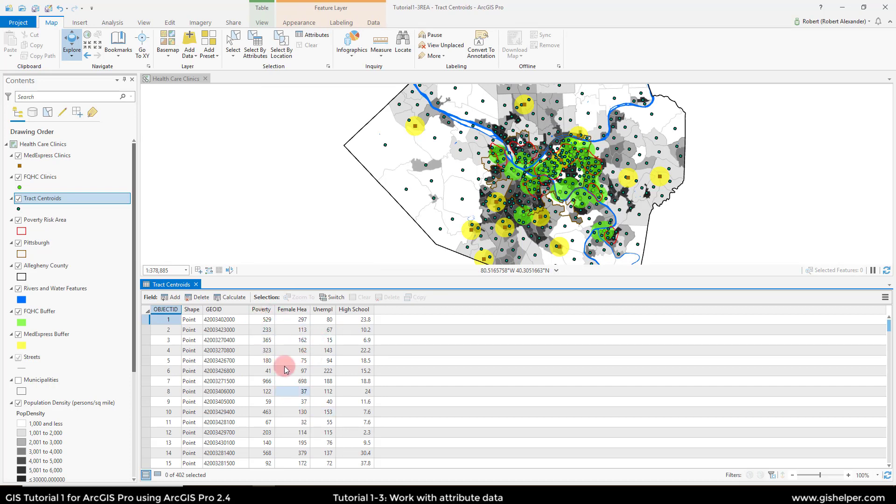
Widen the Poverty Population, Female Headed Household, Unemployed Population and High School Non-Graduate columns to fit their full aliases
click(279, 350)
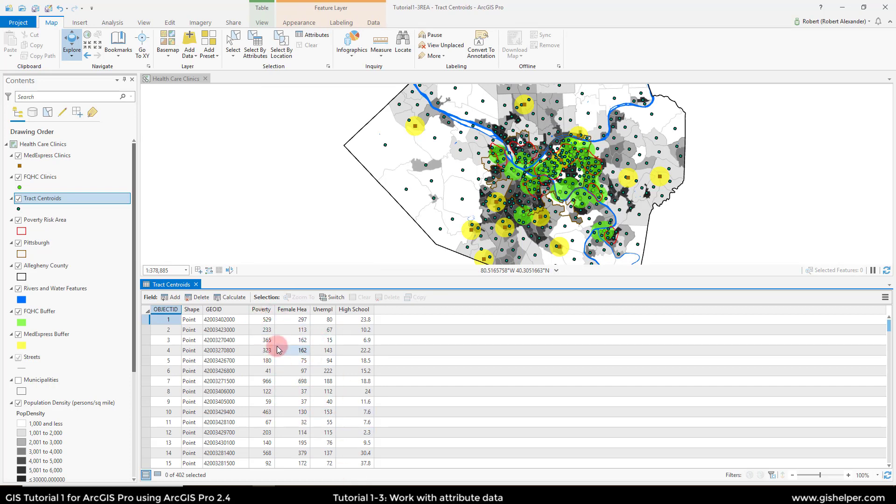
double_click(276, 310)
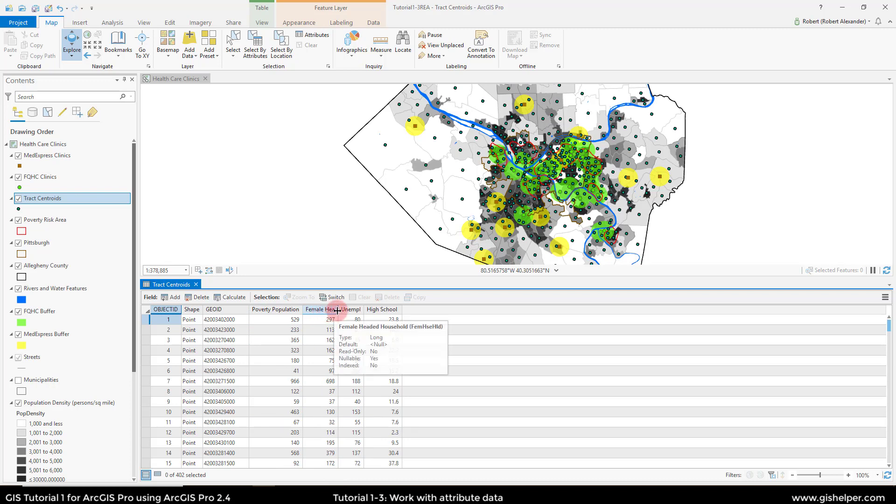
double_click(337, 309)
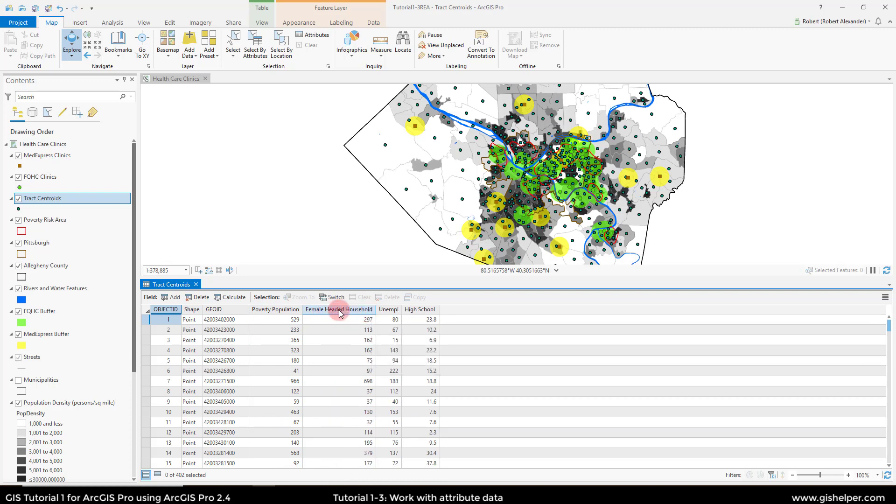
double_click(402, 310)
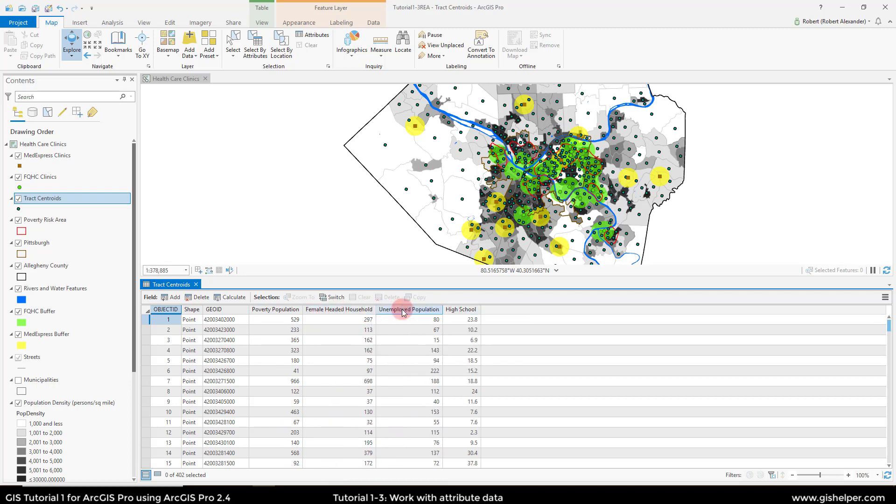
double_click(479, 309)
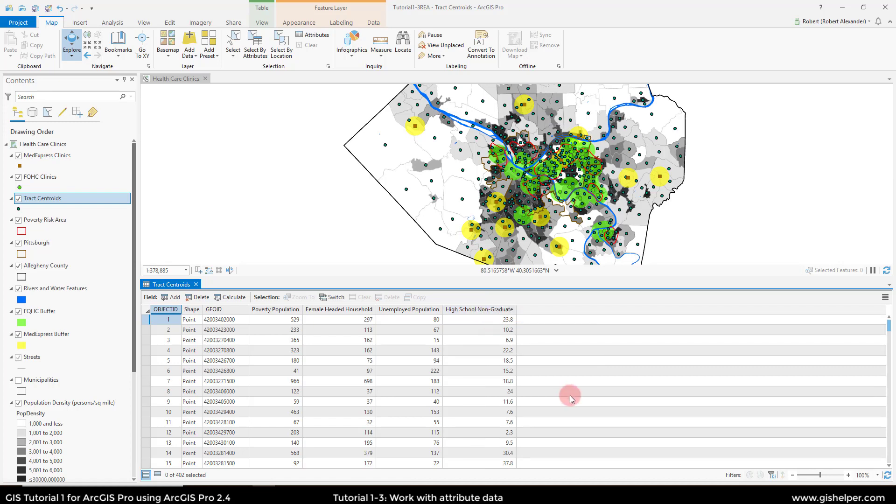
Close the Tract Centroids attribute table and turn off the Tract Centroids layer
click(393, 350)
click(196, 284)
click(19, 199)
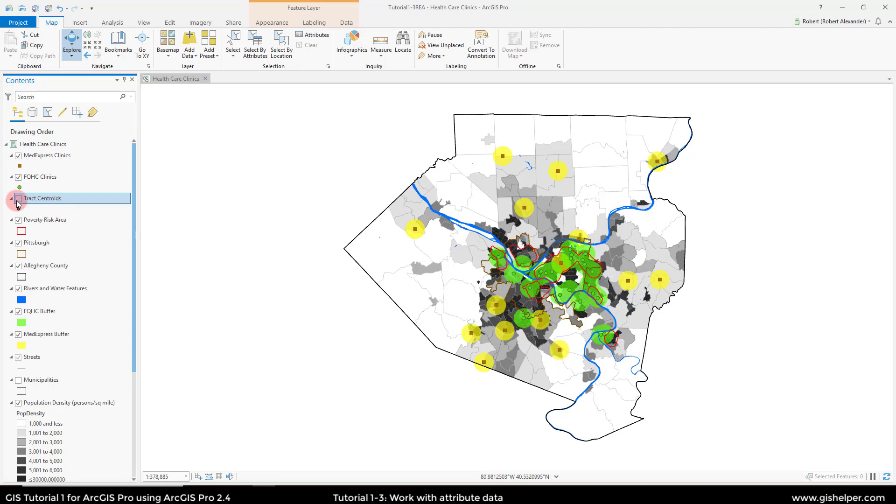
Turn on the Municipalities layer and open its attribute table to review the columns
click(20, 380)
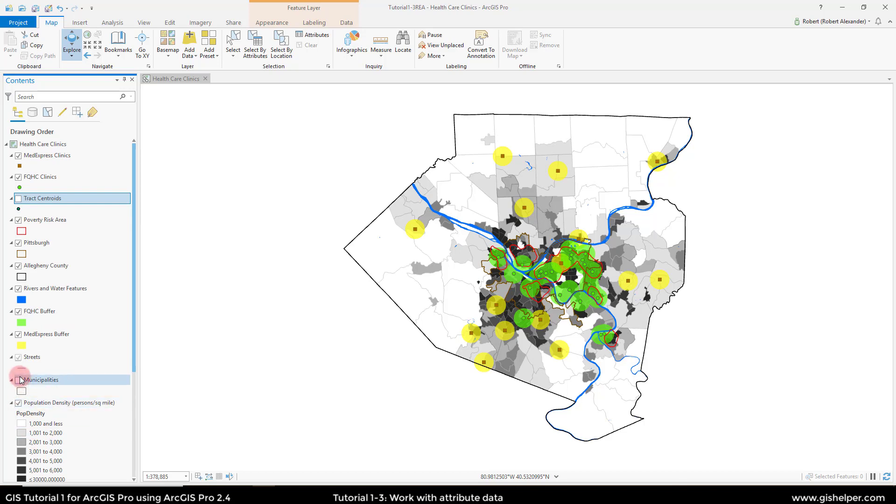
right_click(35, 381)
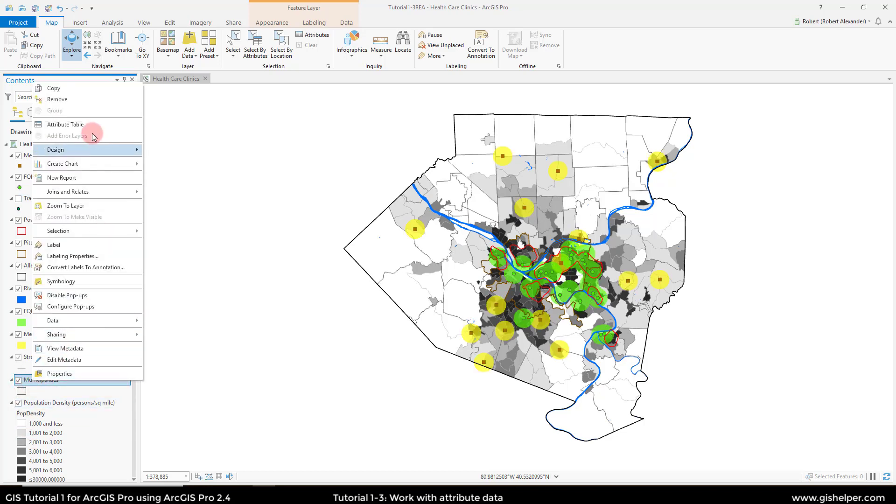
click(92, 131)
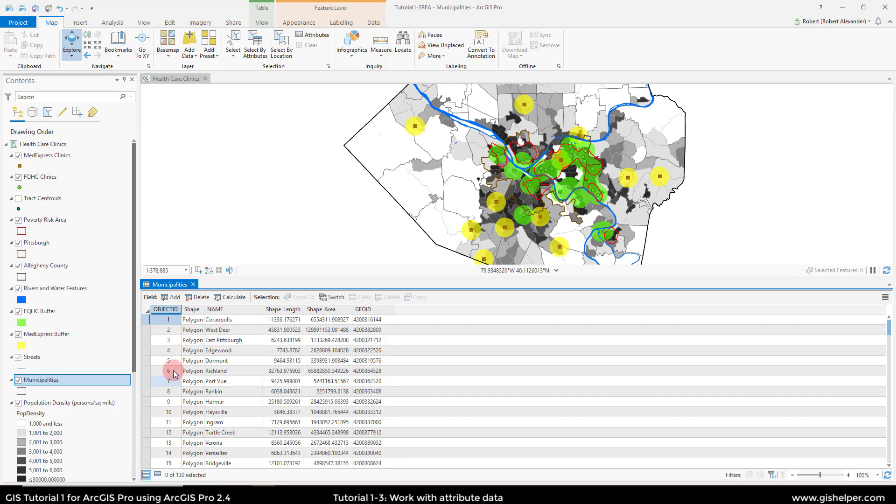
click(346, 391)
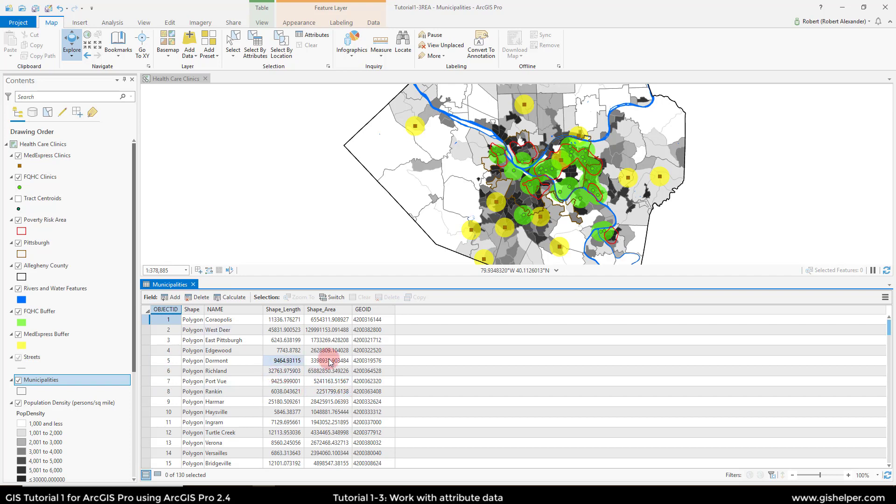
click(382, 381)
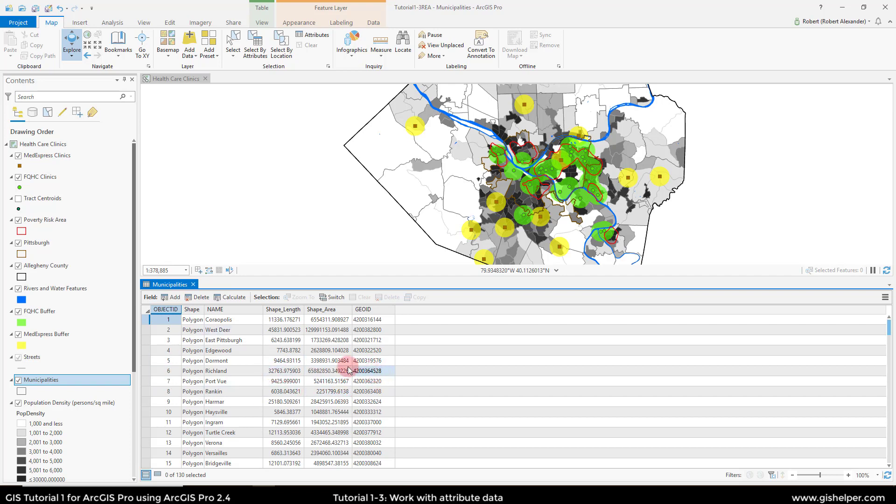
click(294, 321)
click(363, 310)
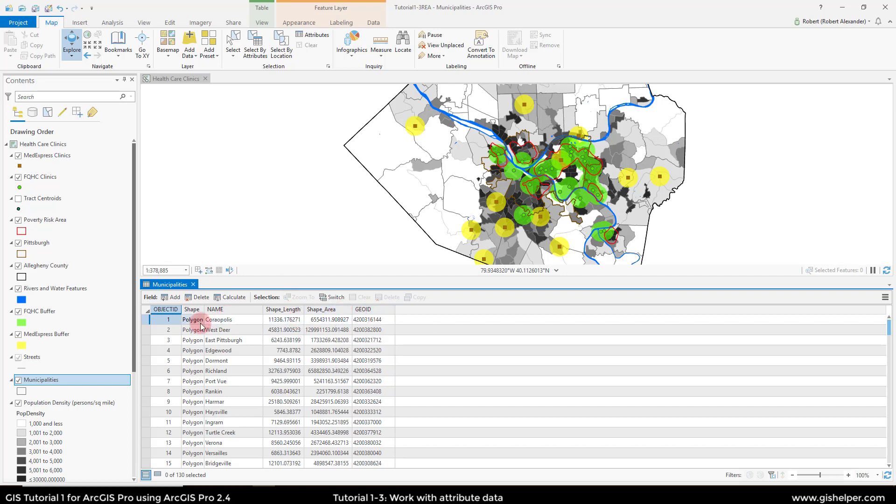
click(168, 310)
click(222, 364)
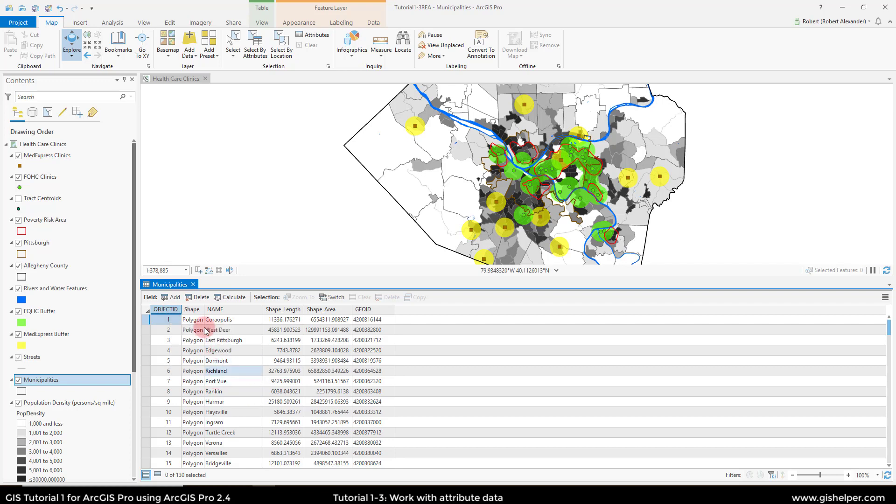
Open the Fields view of the Municipalities table and make NAME the only visible field
right_click(256, 314)
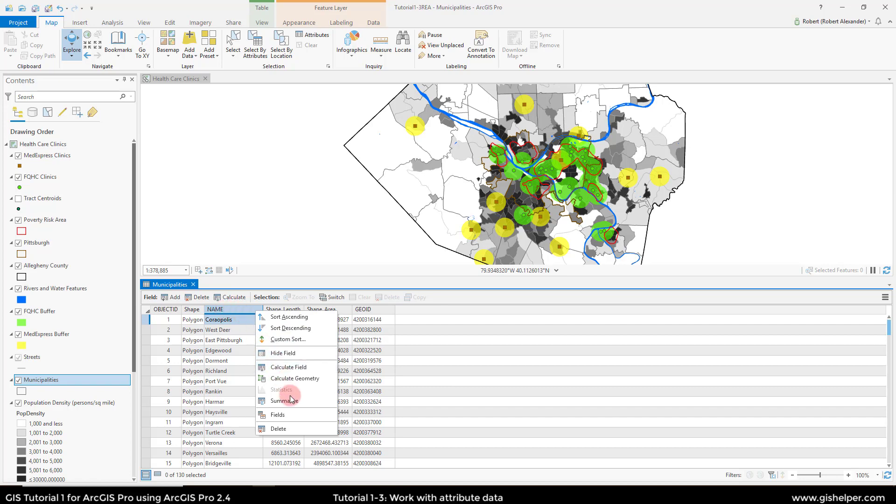
click(295, 413)
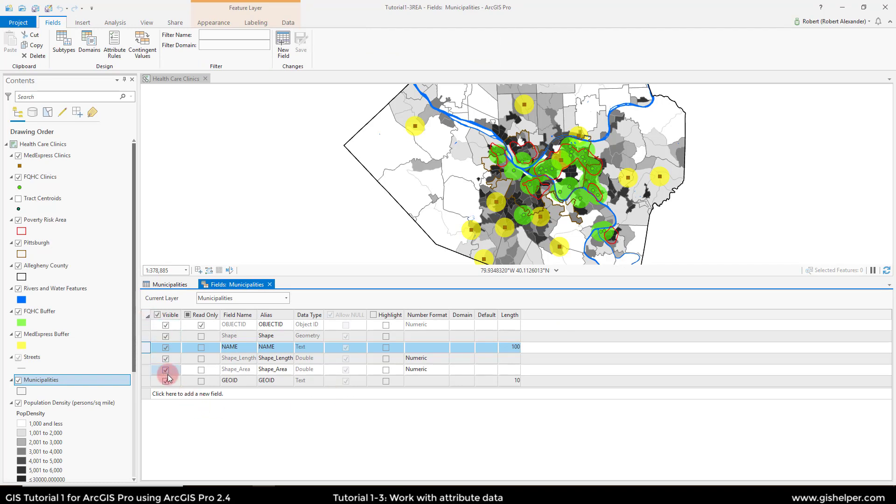
click(158, 315)
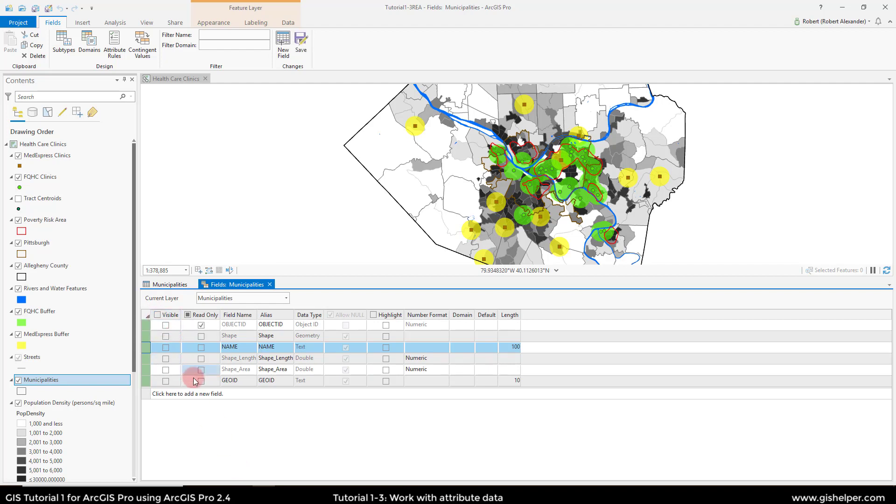
click(164, 347)
click(166, 359)
click(166, 357)
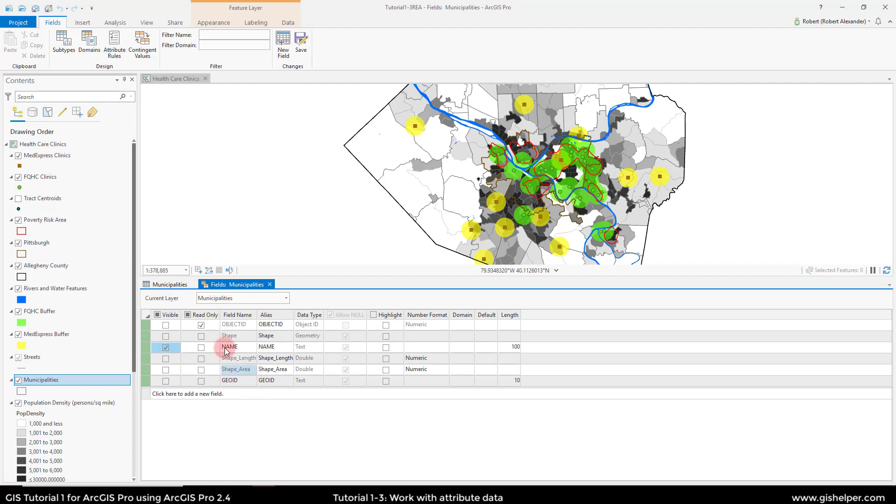
Save the field visibility changes of the Municipalities table, keeping its Fields view open
click(270, 284)
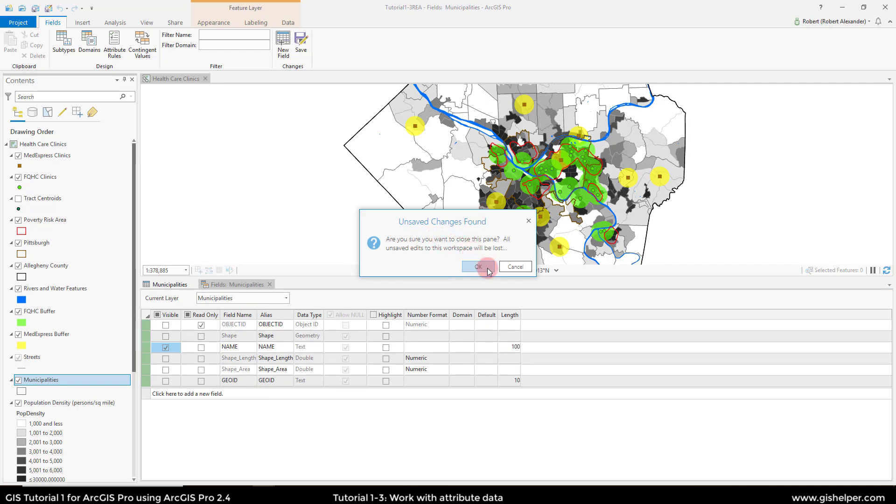
click(505, 268)
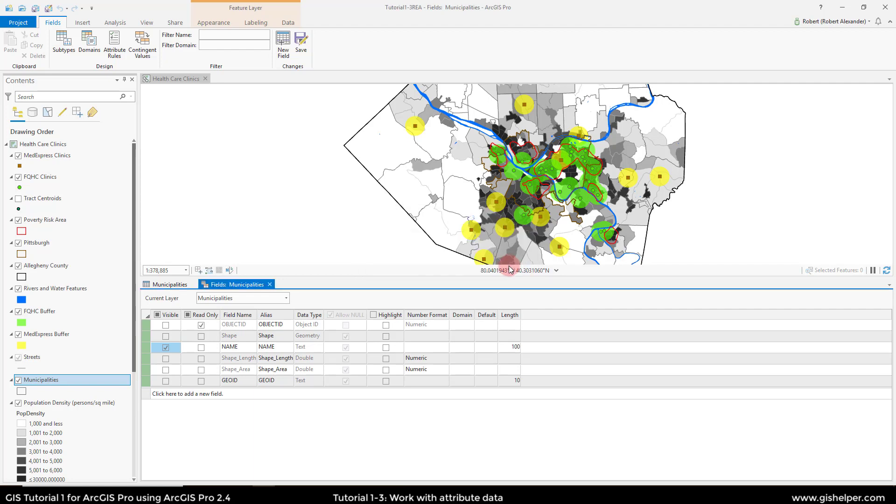
click(300, 39)
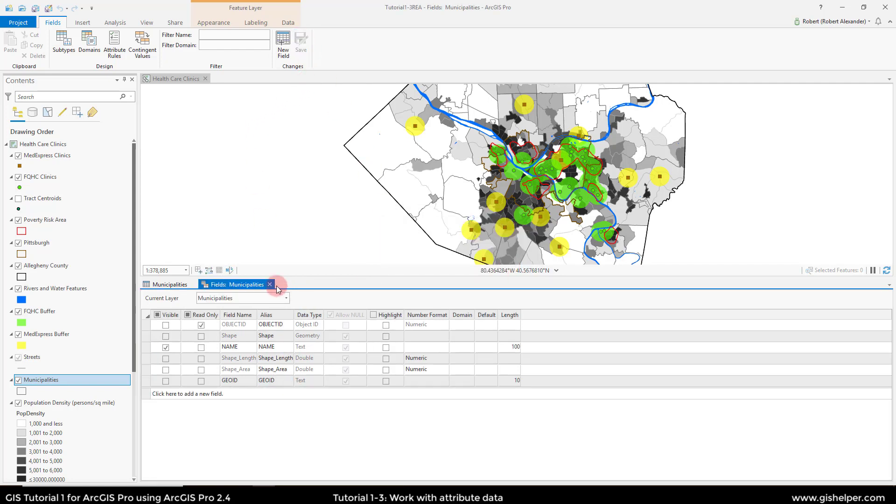
Close the Municipalities Fields view and attribute table, and turn off the Municipalities layer
click(269, 285)
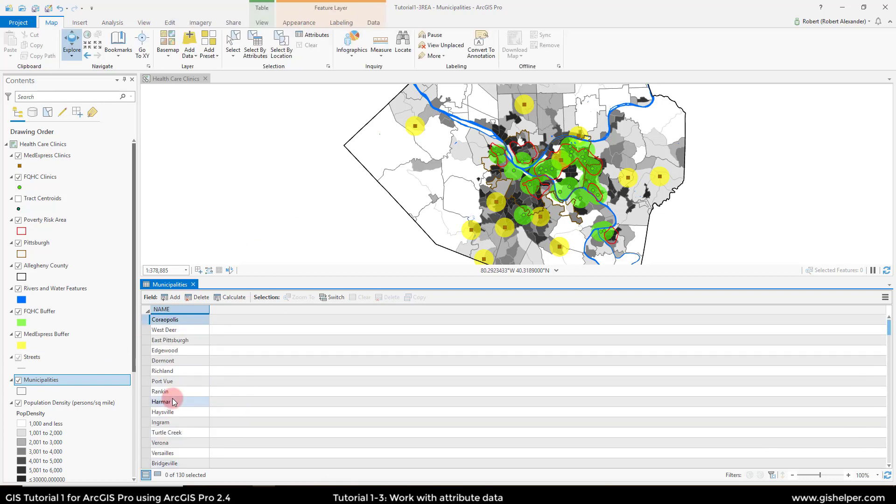
click(193, 284)
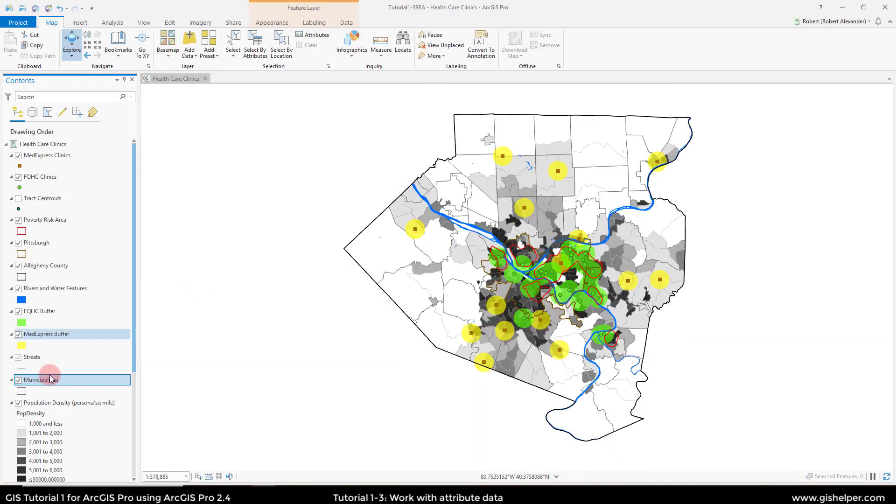
click(18, 380)
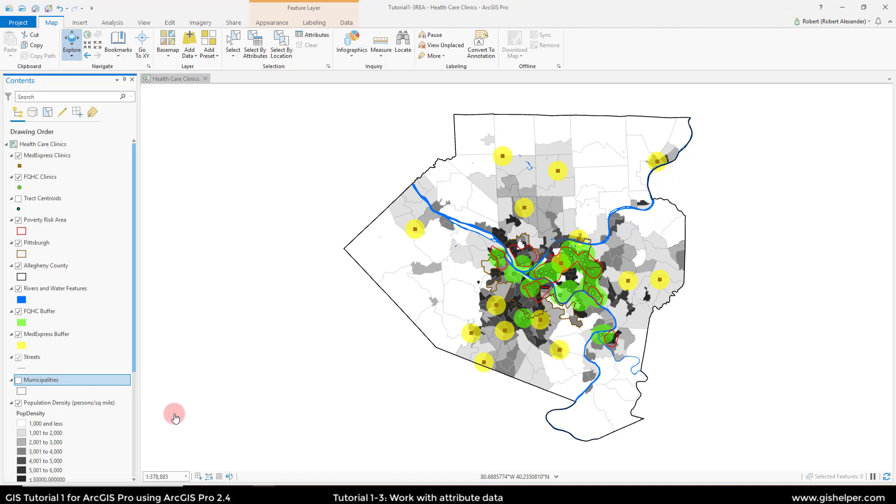
Open the FQHC Clinics attribute table and select its first six records
right_click(50, 177)
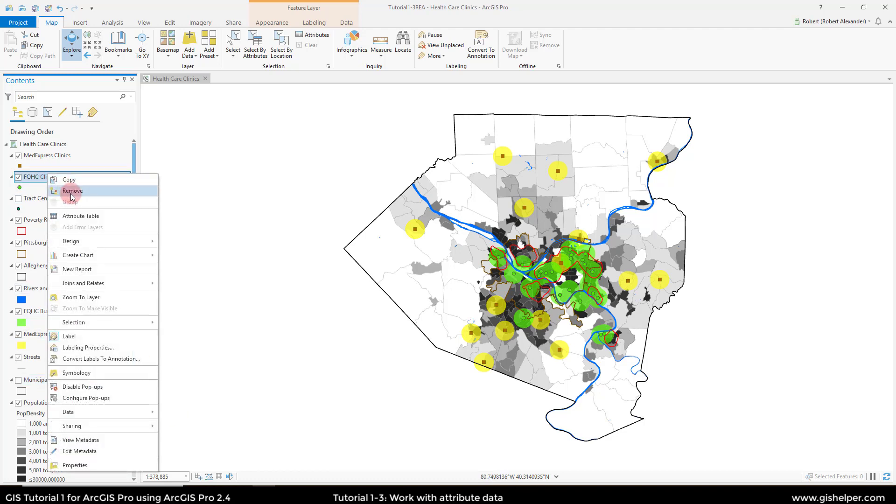
click(83, 215)
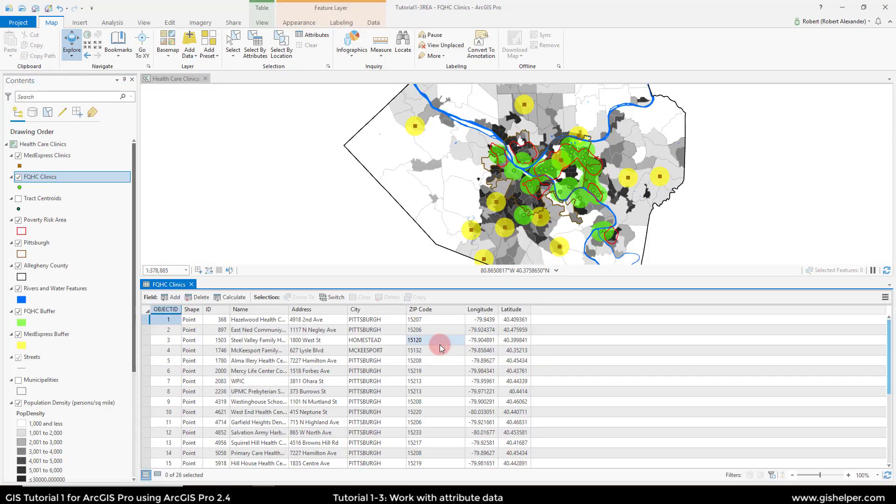
click(148, 322)
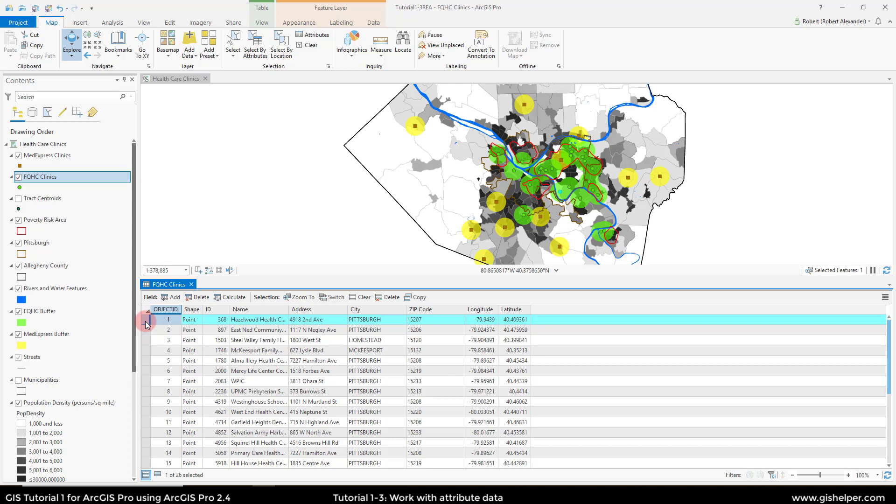
drag(146, 324, 148, 372)
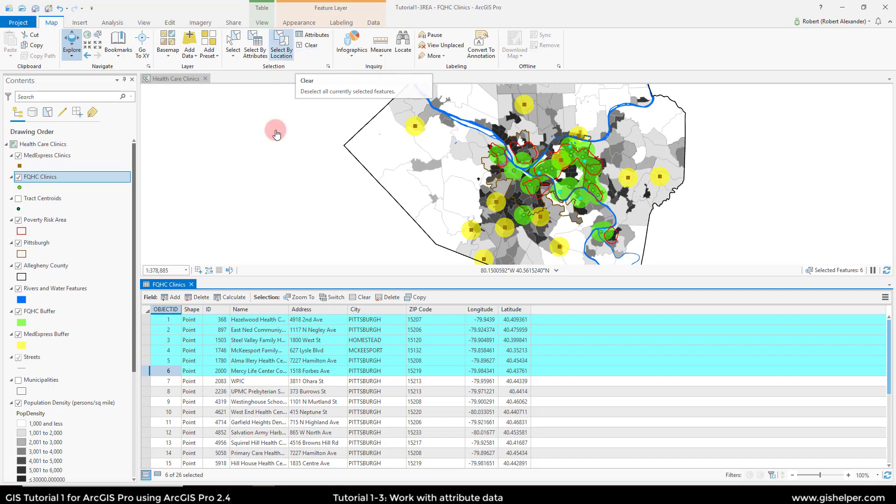
Clear the FQHC Clinics selection and list the Contents layers by selection
click(363, 298)
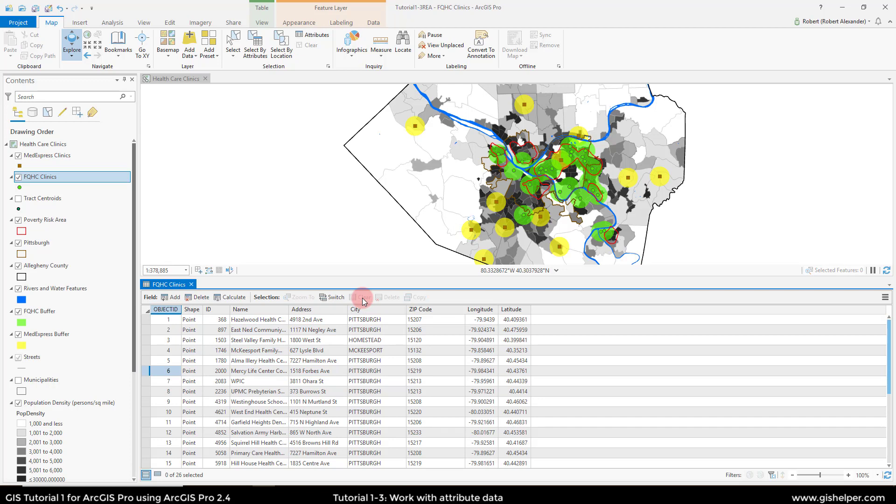
click(50, 117)
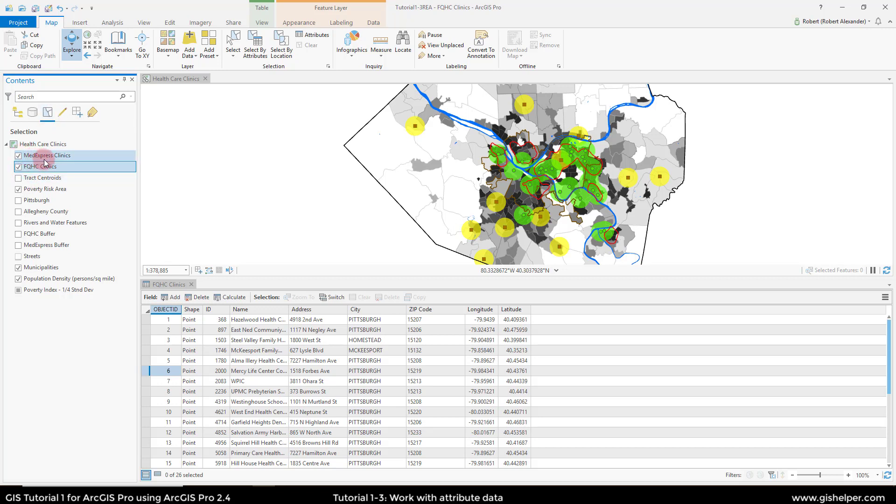
Make the Poverty Risk Area, Municipalities and Population Density layers unselectable, and return the Contents to drawing order
click(18, 189)
click(18, 267)
click(19, 278)
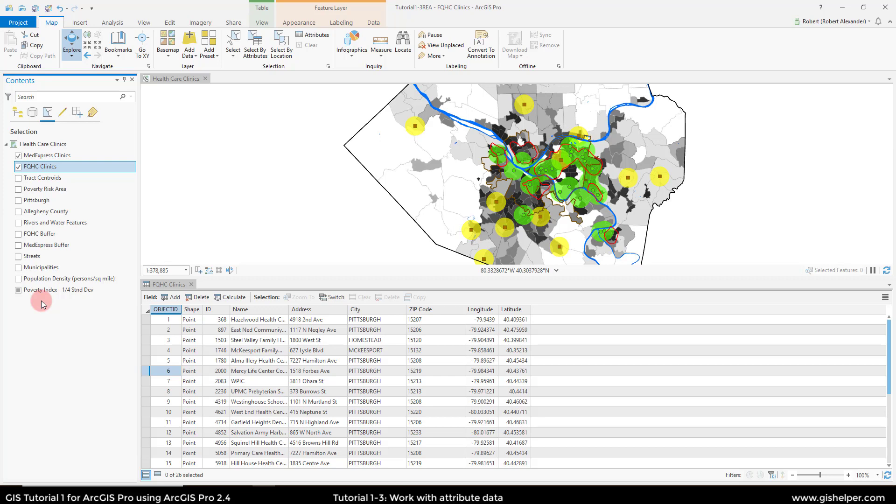
click(20, 294)
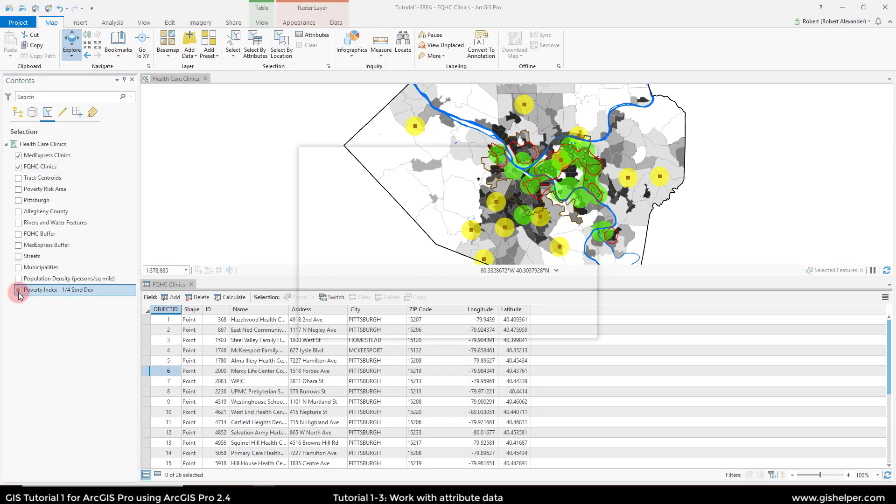
click(583, 330)
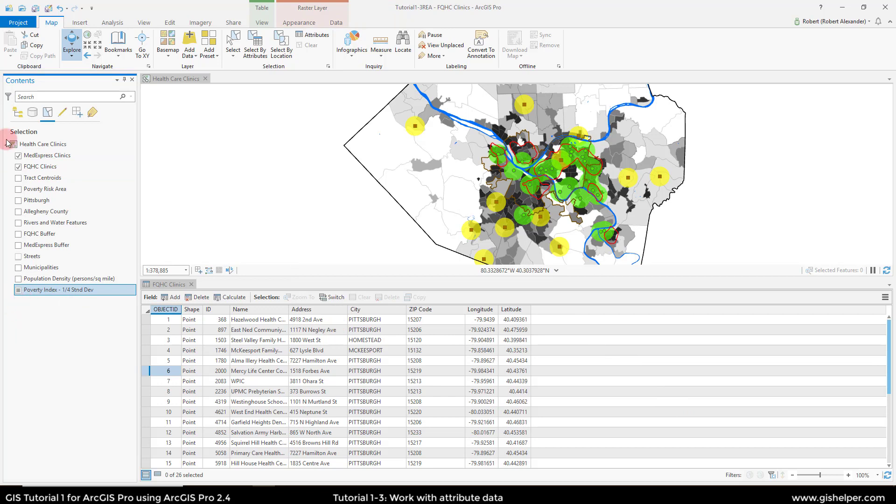
click(20, 116)
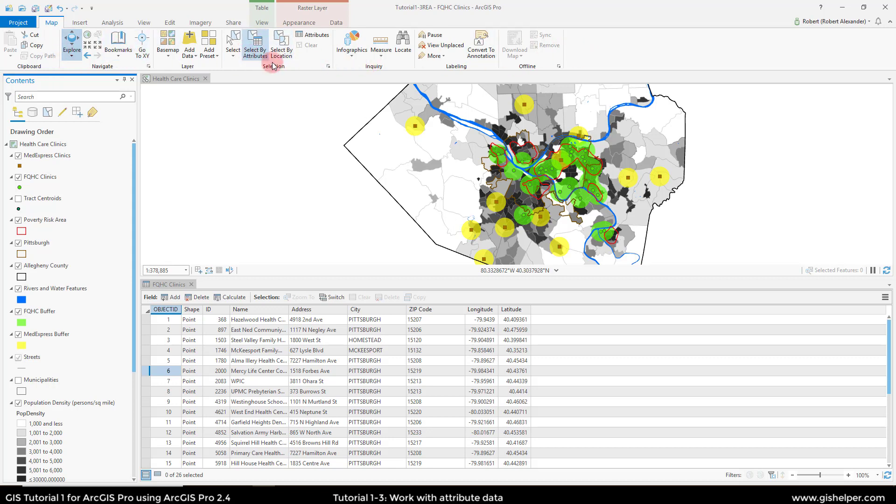
Select four FQHC clinic points one by one on the map, adding each to the selection
click(238, 40)
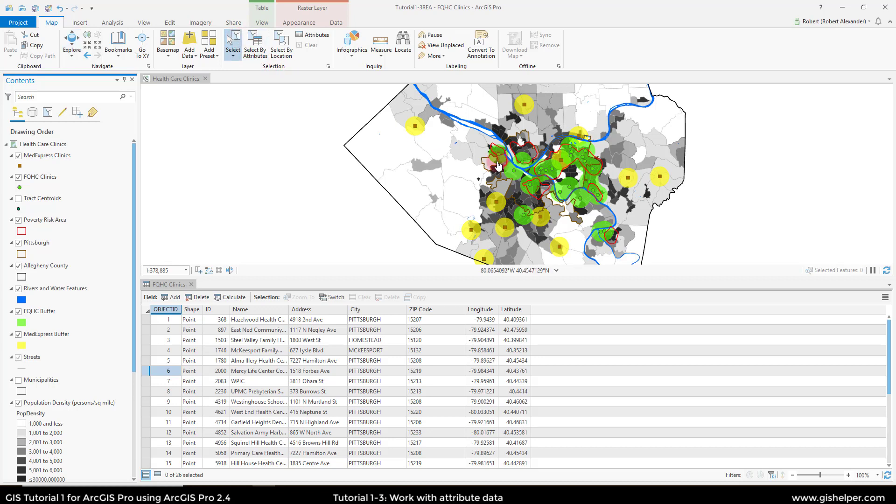
click(538, 177)
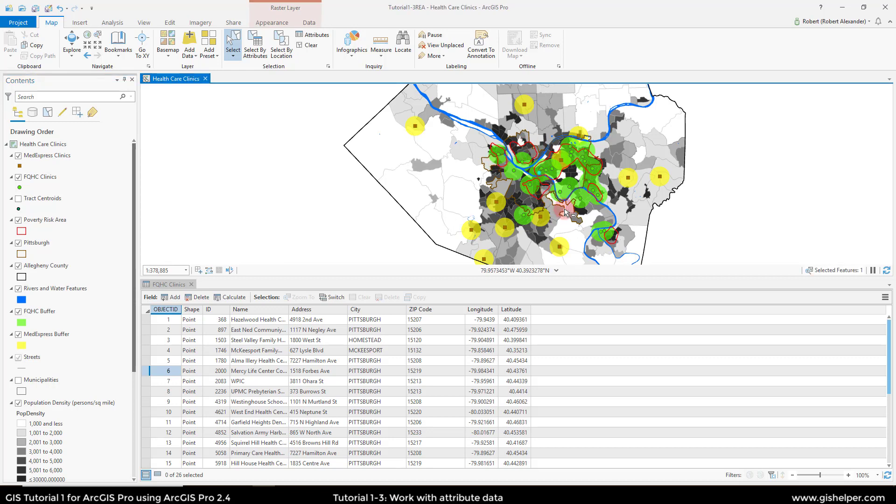
shift+click(582, 201)
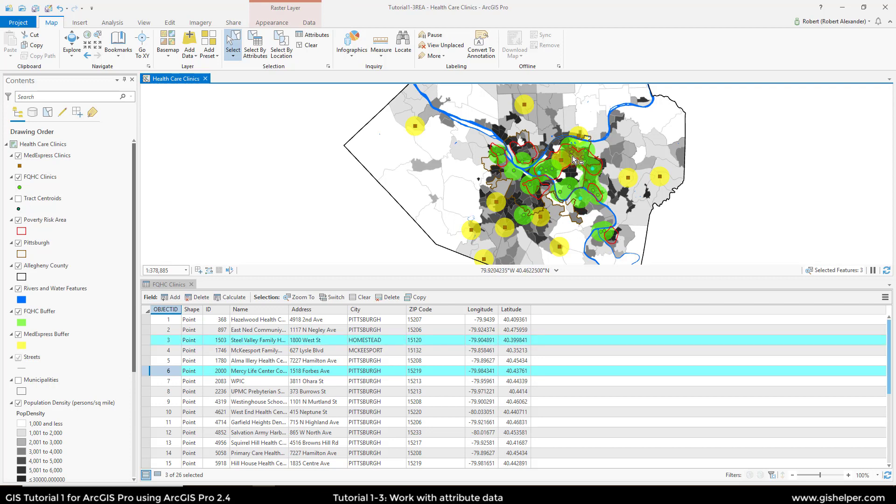
shift+click(573, 160)
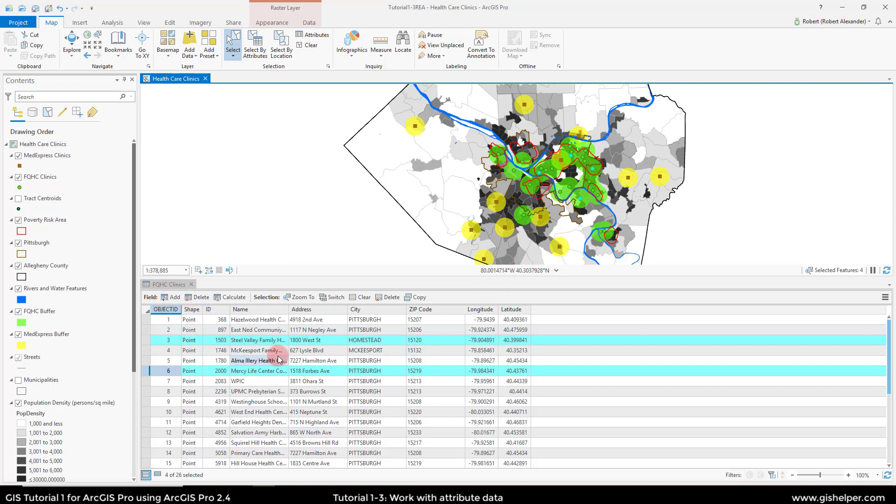
Add two more FQHC clinics to the map selection and show only the selected records in the table
click(238, 350)
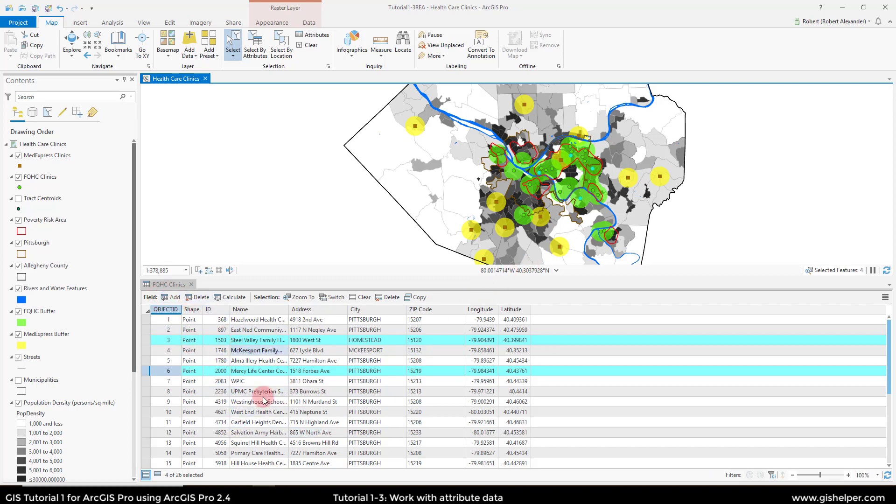
click(393, 342)
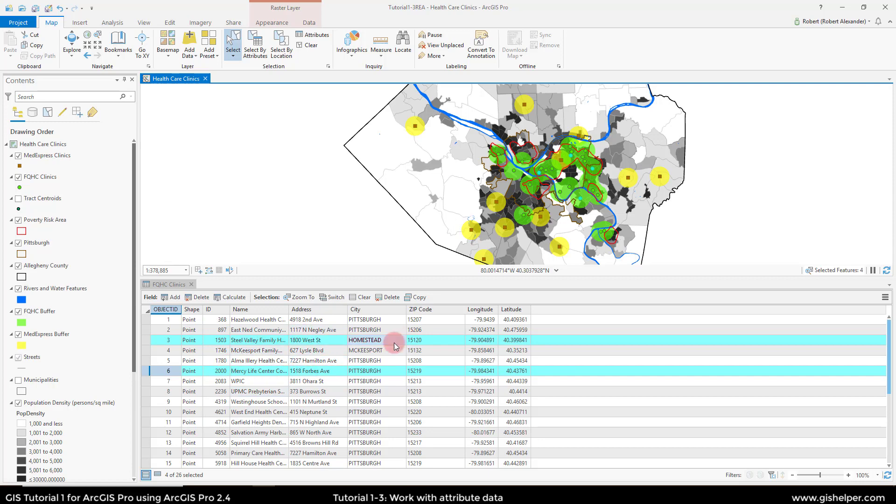
scroll(393, 345, down, 4)
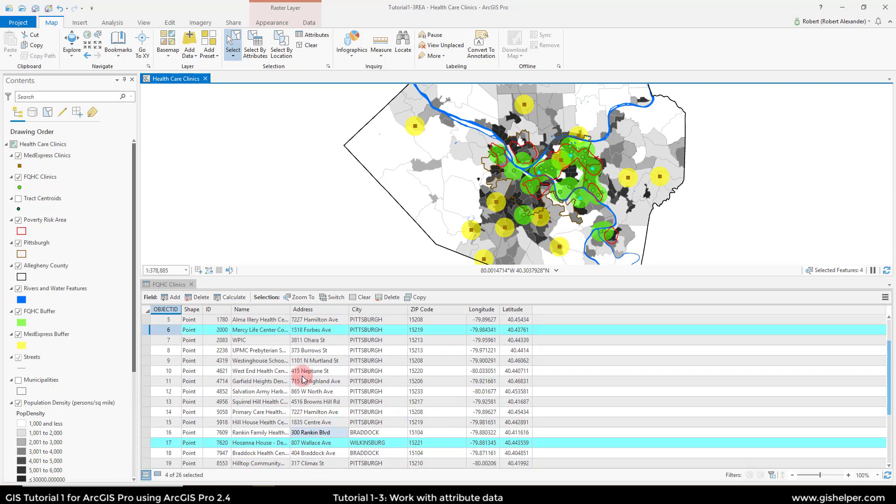
scroll(303, 379, up, 4)
click(283, 392)
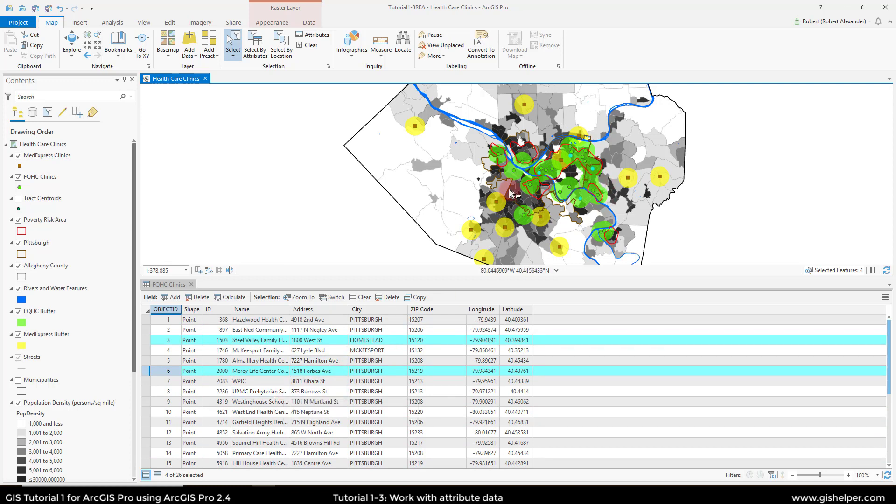
click(497, 173)
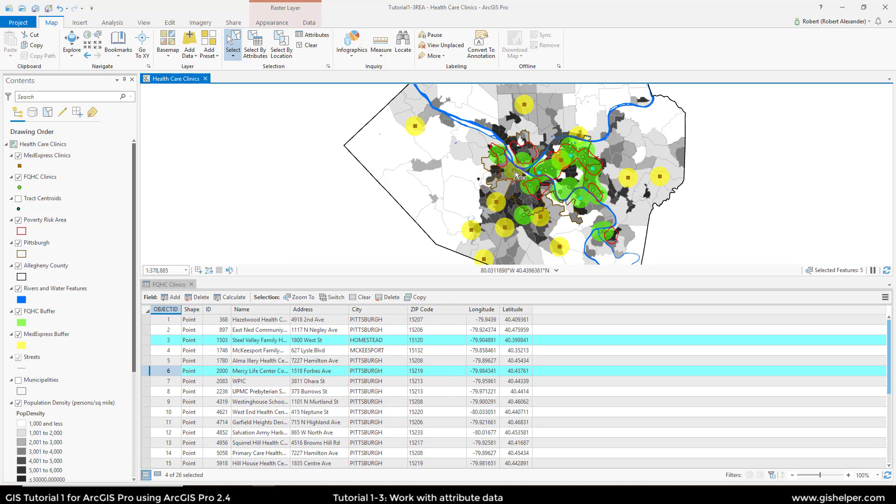
shift+click(527, 220)
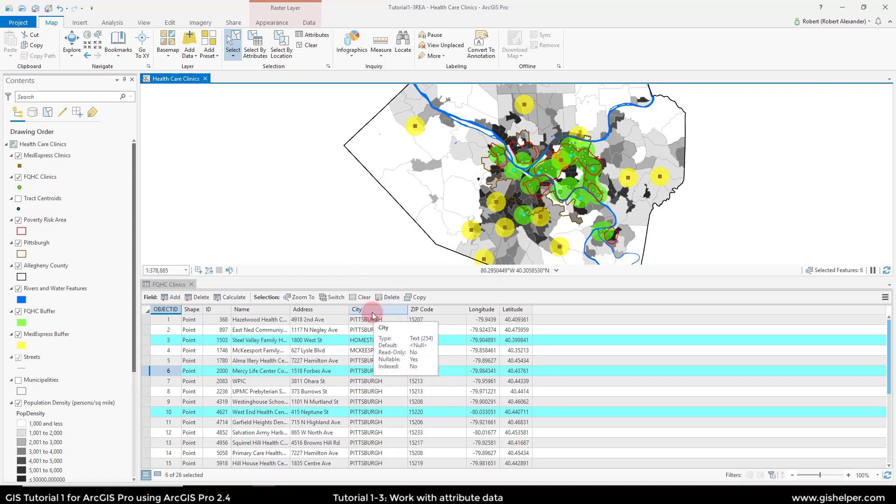
click(158, 476)
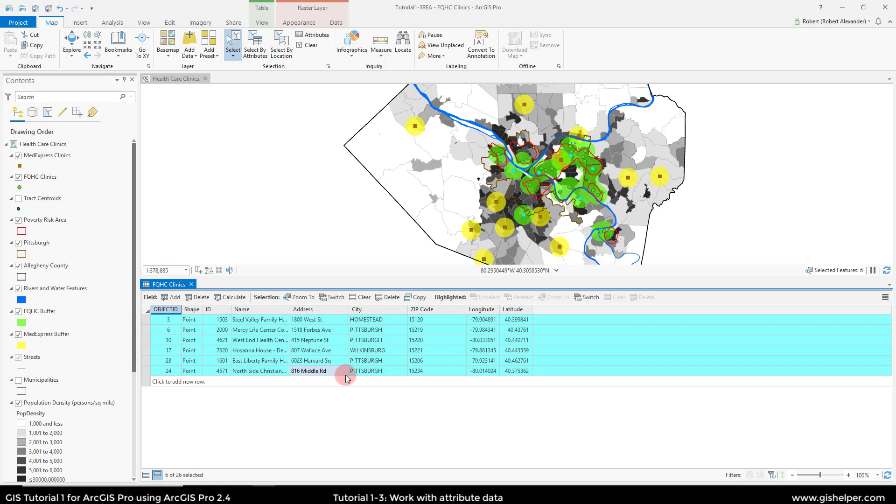
Clear the FQHC Clinics selection and show all records in the table
click(365, 297)
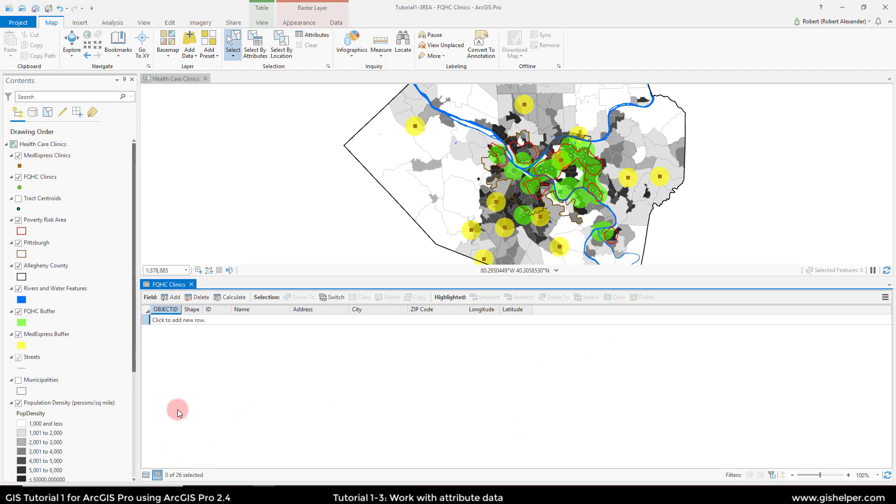
click(145, 476)
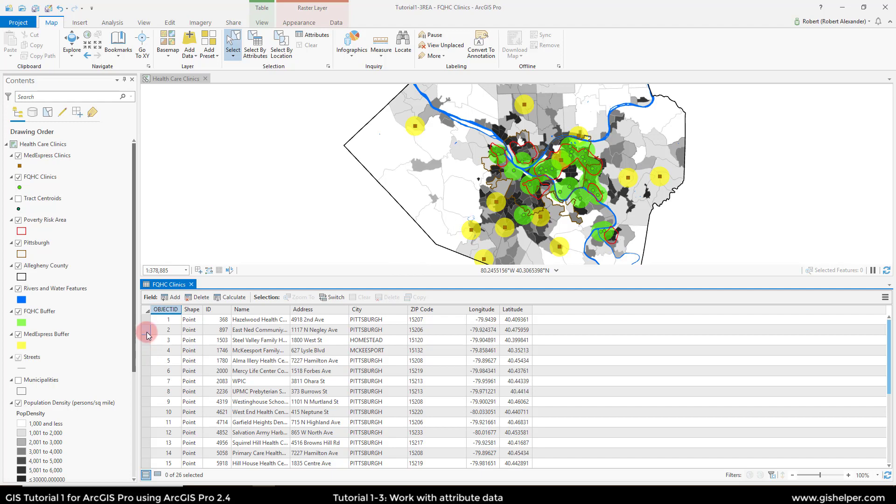
Select the consecutive records 2 to 8 in the FQHC Clinics table, and replace them with records 1 to 6
drag(147, 332, 150, 391)
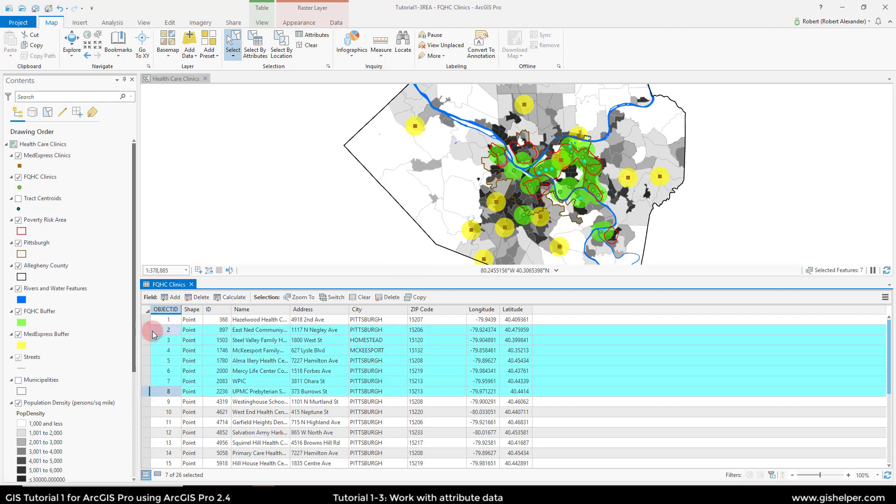
click(150, 320)
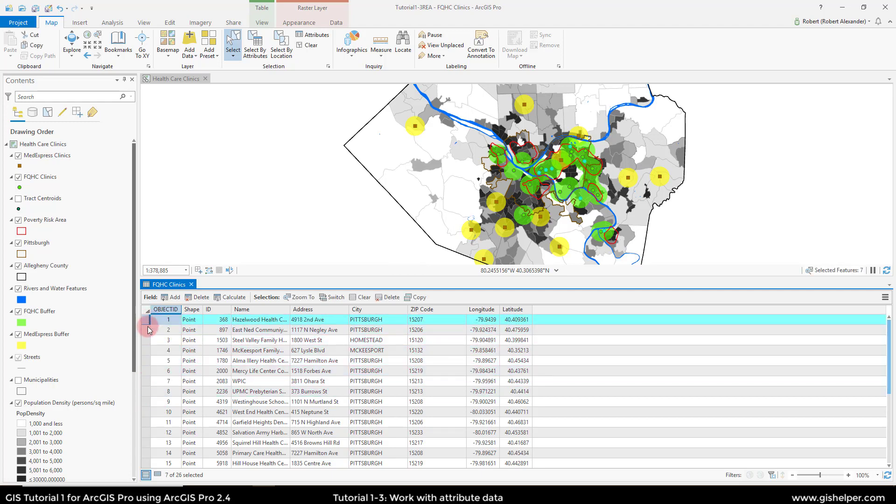
shift+click(146, 371)
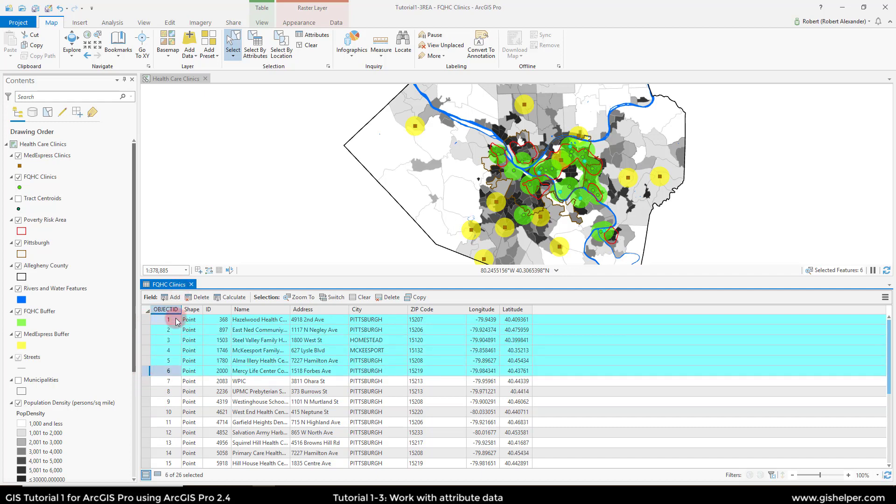
Select the separate records 1, 5, 8, 11 and 14 in the table, and remove record 5 from the selection
click(149, 324)
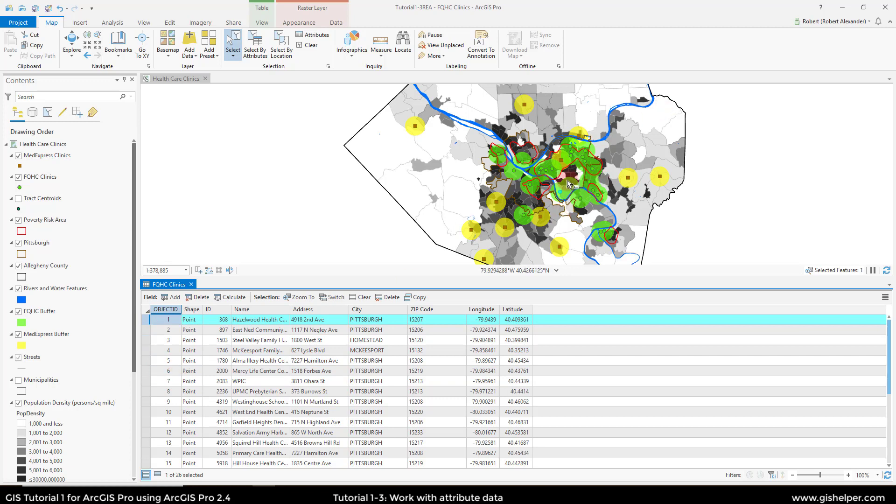
click(228, 319)
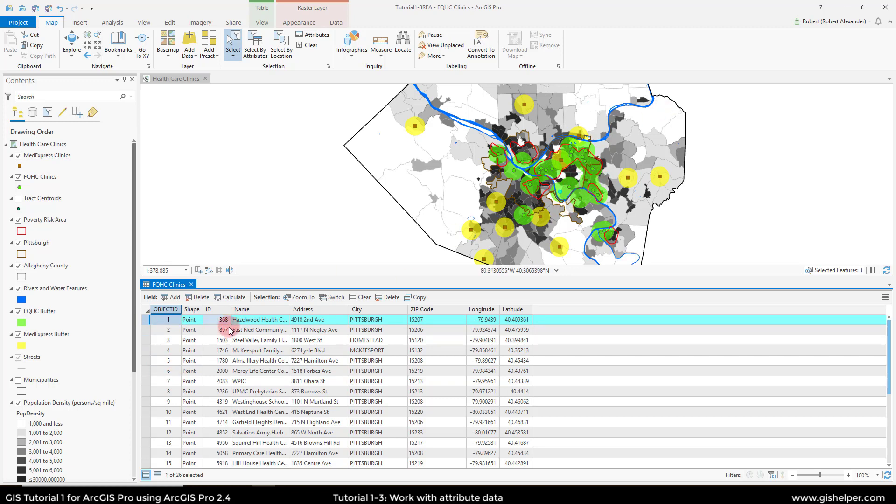
click(158, 392)
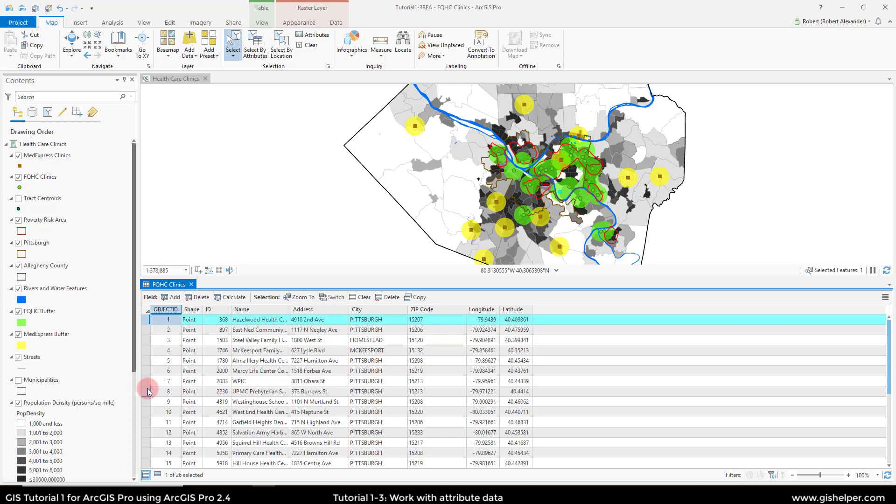
ctrl+click(148, 361)
ctrl+click(145, 421)
ctrl+click(144, 453)
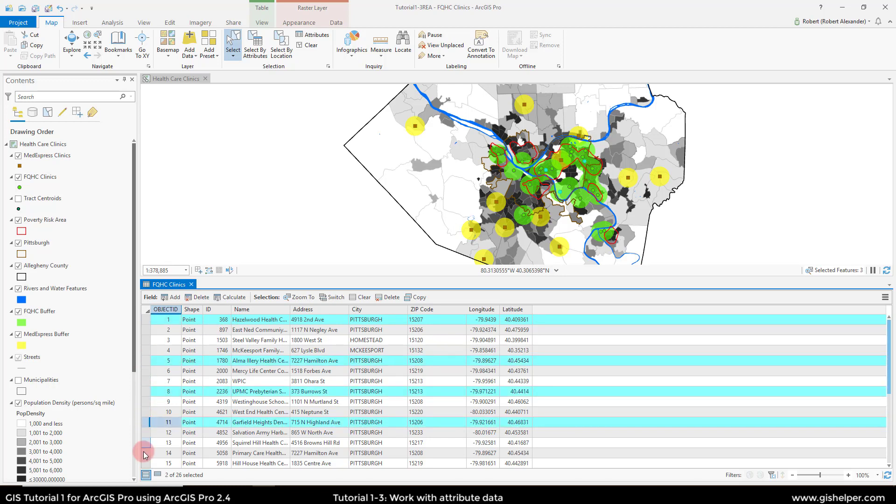
click(147, 361)
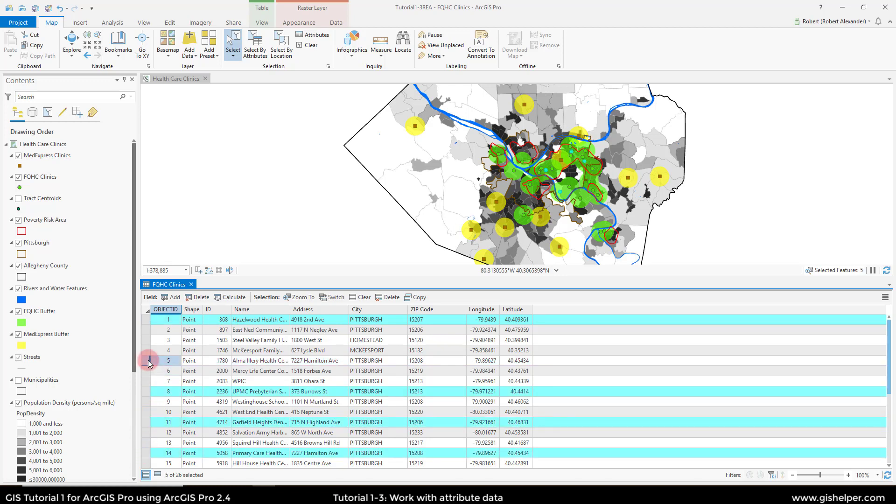
Replace the selection with the nonconsecutive FQHC Clinics records 1, 4, 8, 12, 17 and 21
click(147, 320)
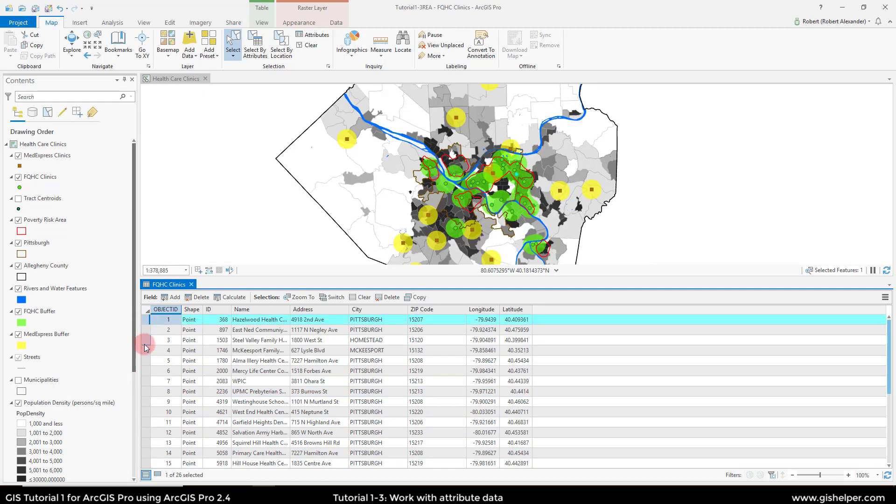
ctrl+click(146, 350)
ctrl+click(146, 392)
ctrl+click(146, 429)
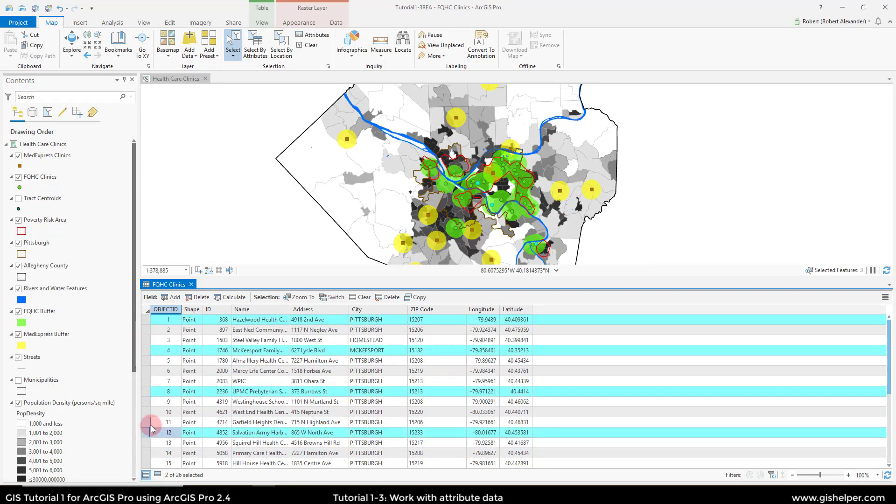
scroll(150, 424, down, 3)
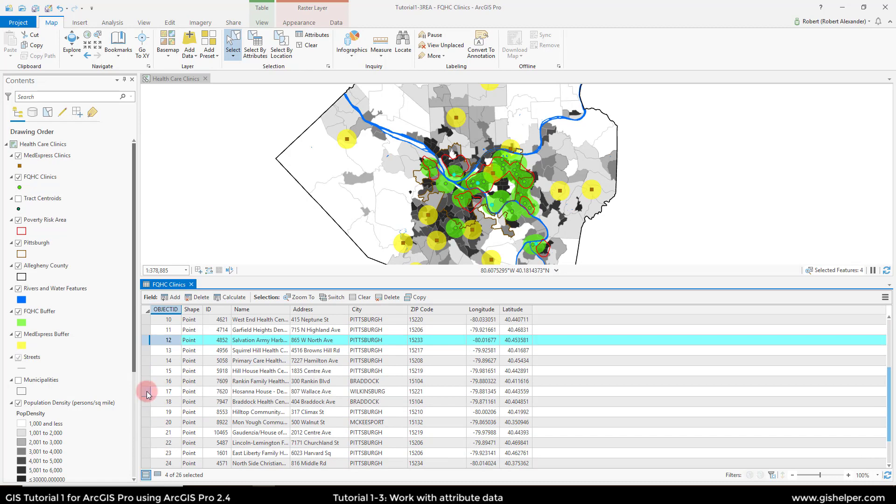
ctrl+click(146, 391)
ctrl+click(146, 434)
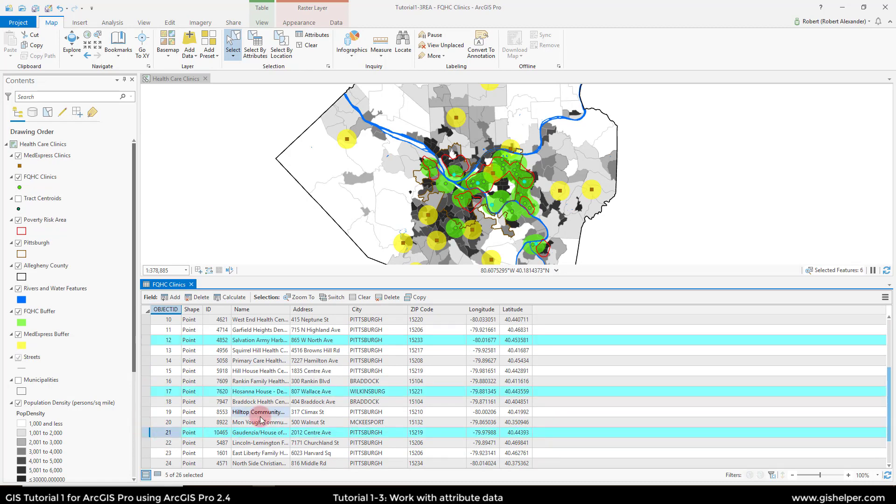
Switch the FQHC Clinics selection to the unselected records and show only the selected records
scroll(257, 417, down, 3)
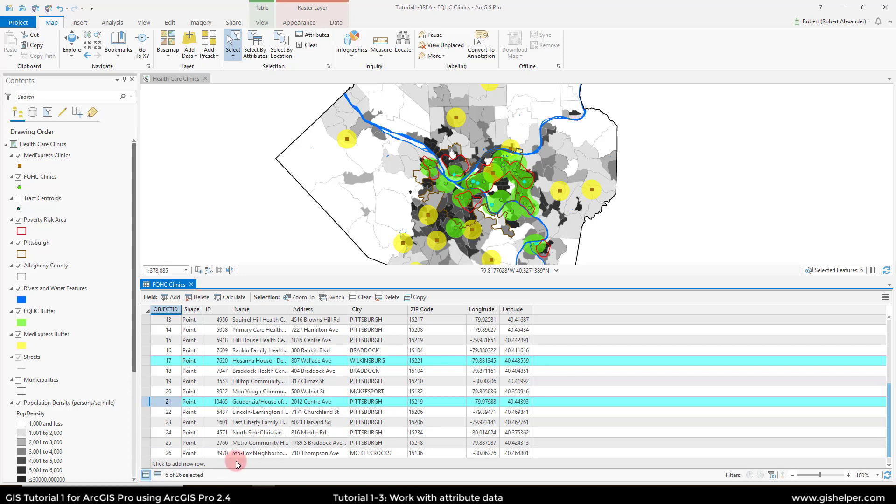
click(338, 299)
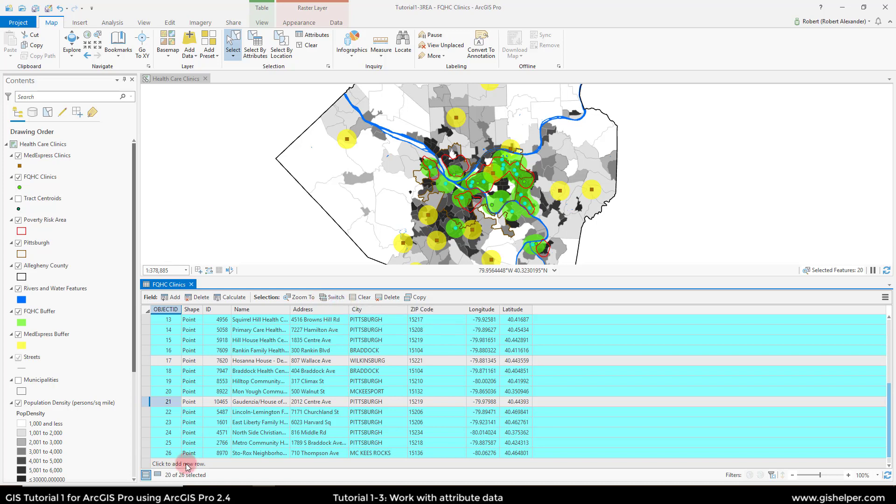
click(157, 475)
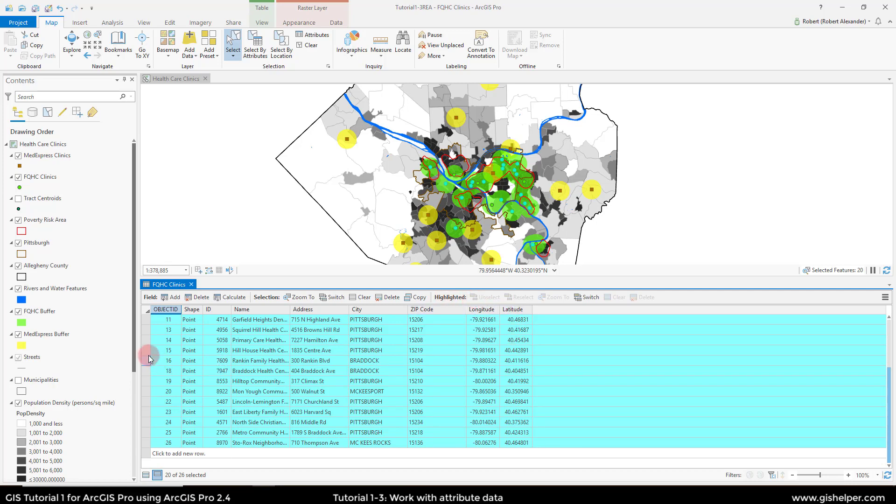
Highlight record 14 among the selected FQHC Clinics records, and move the highlight to record 22
click(398, 382)
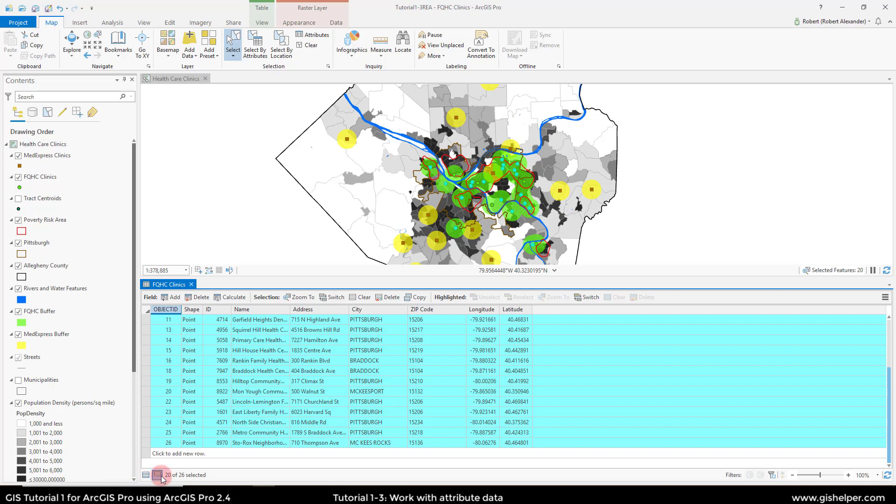
click(168, 367)
click(147, 340)
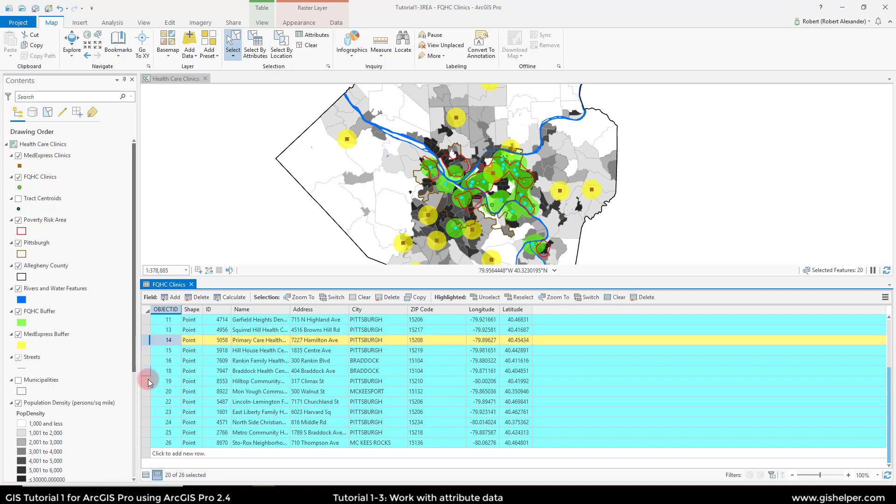
click(147, 402)
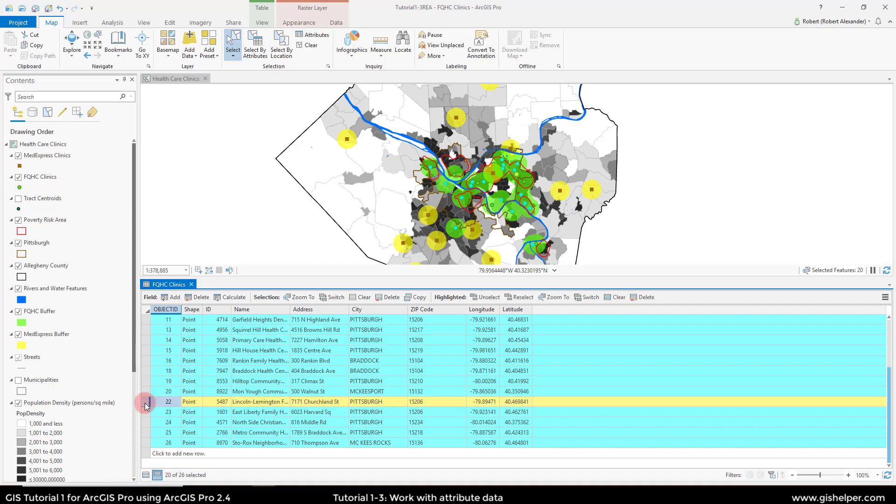
Add records 14 and 18 to the highlighted records among the selected FQHC Clinics
ctrl+click(147, 343)
ctrl+click(147, 371)
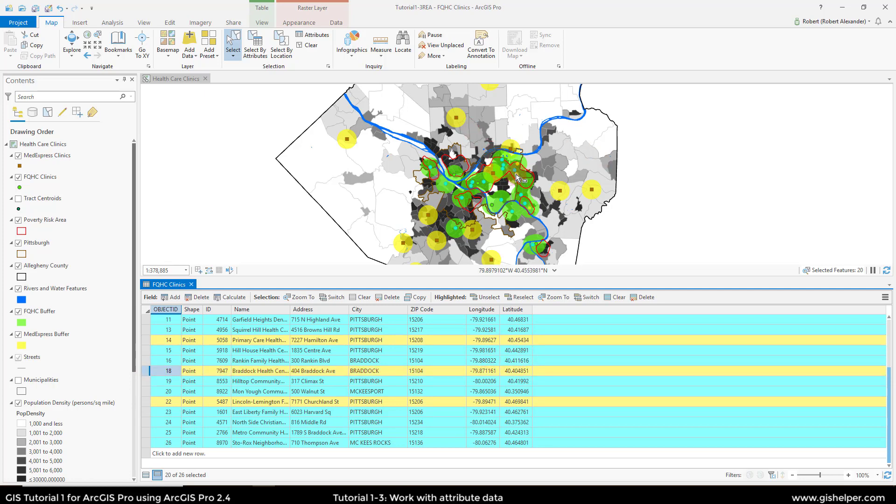
click(442, 349)
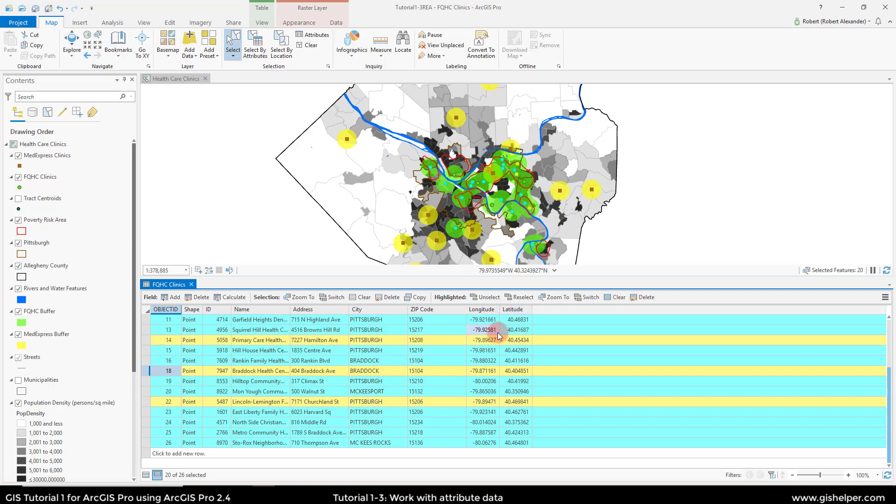
click(489, 297)
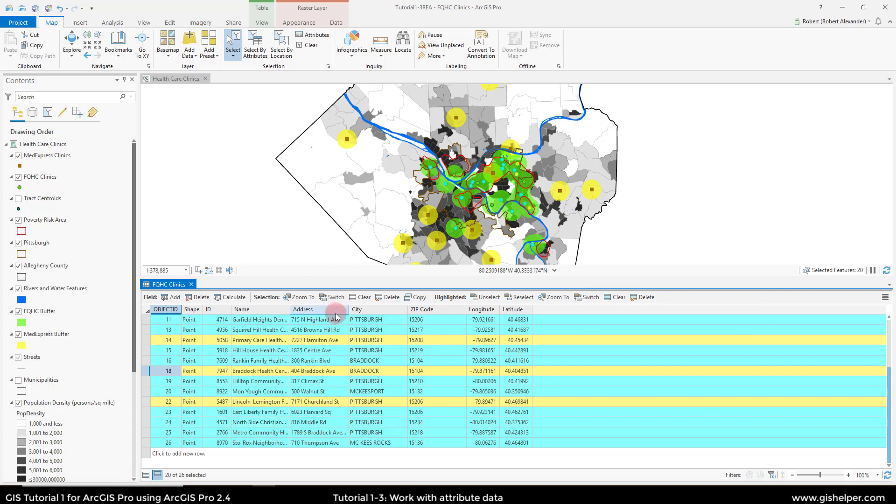
Clear the FQHC Clinics selection and show all records in the table
click(364, 298)
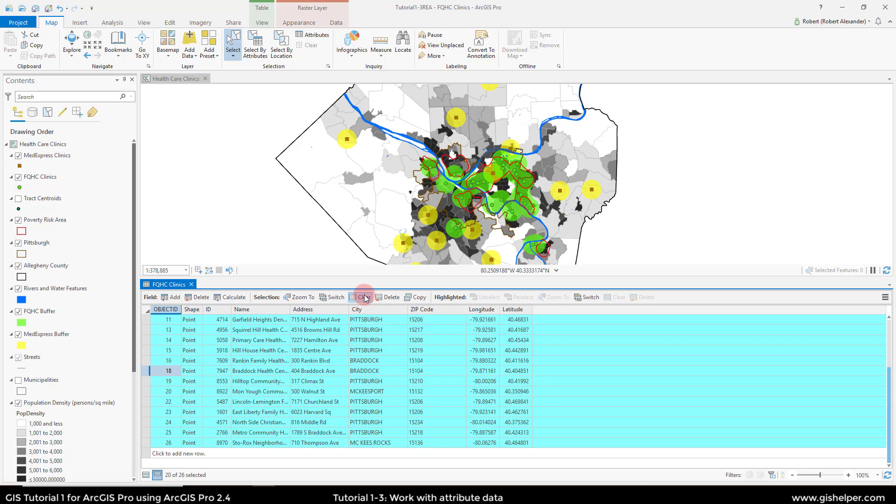
click(146, 474)
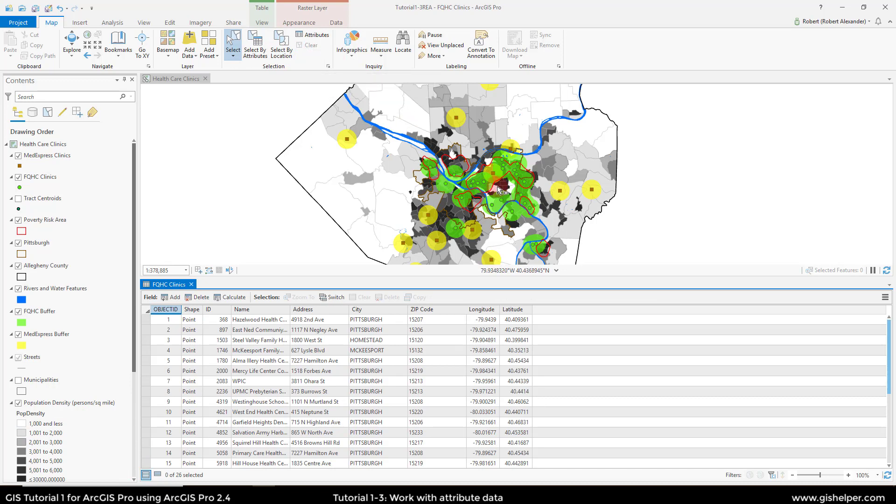
click(311, 48)
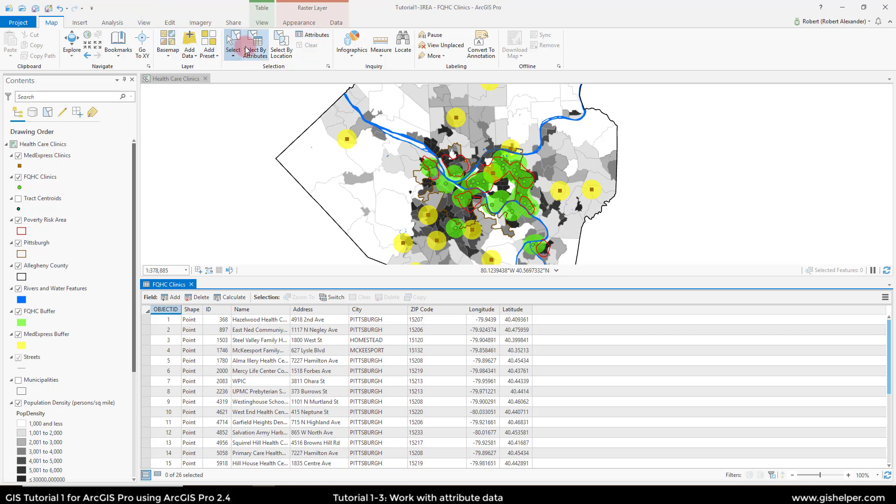
Box-select the clinics across the map's central area and add those in the western part to the selection
drag(374, 102, 566, 241)
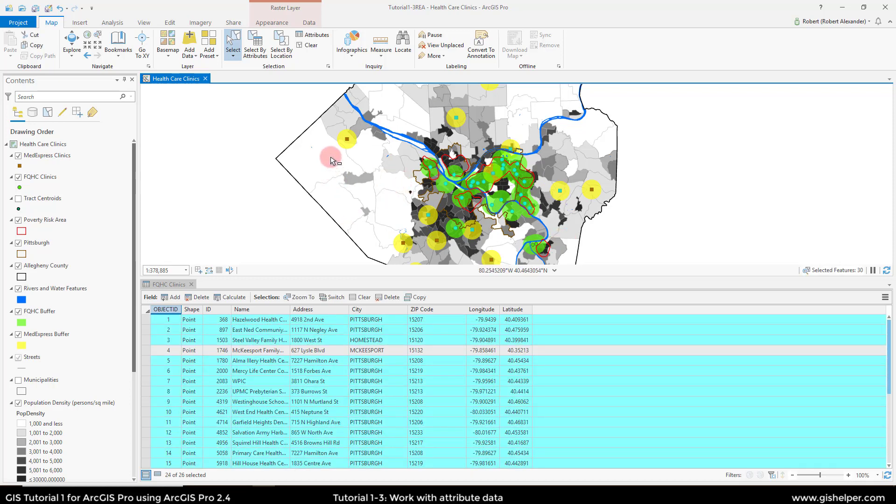
drag(322, 121, 497, 251)
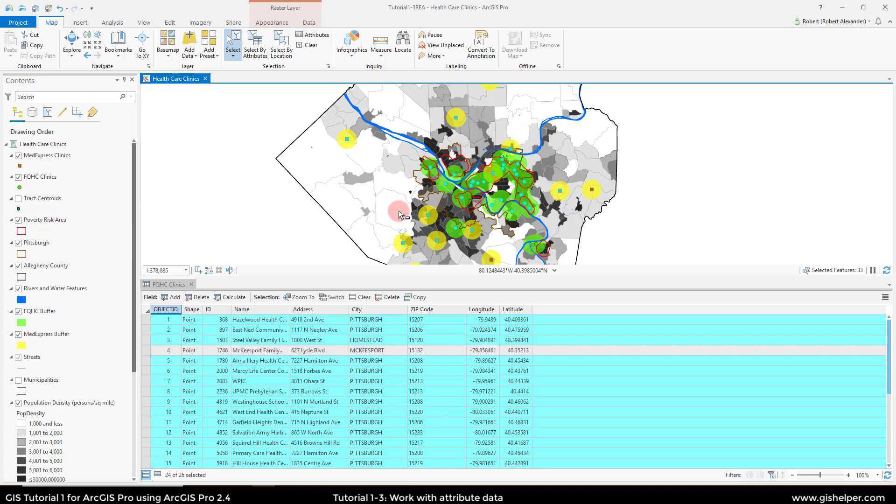
Remove the far-western and northern MedExpress clinics and FQHC record 12 from the map selection, and add the two MedExpress clinics back
ctrl+click(347, 141)
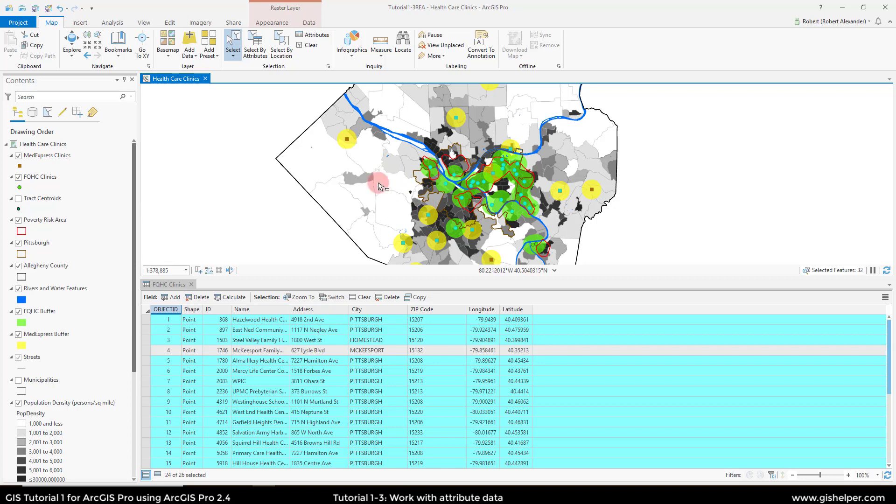
ctrl+click(456, 118)
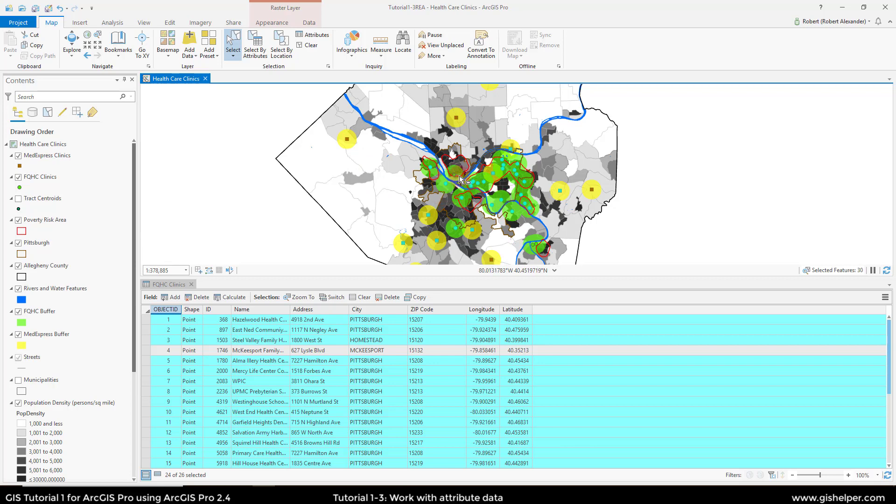
ctrl+click(455, 177)
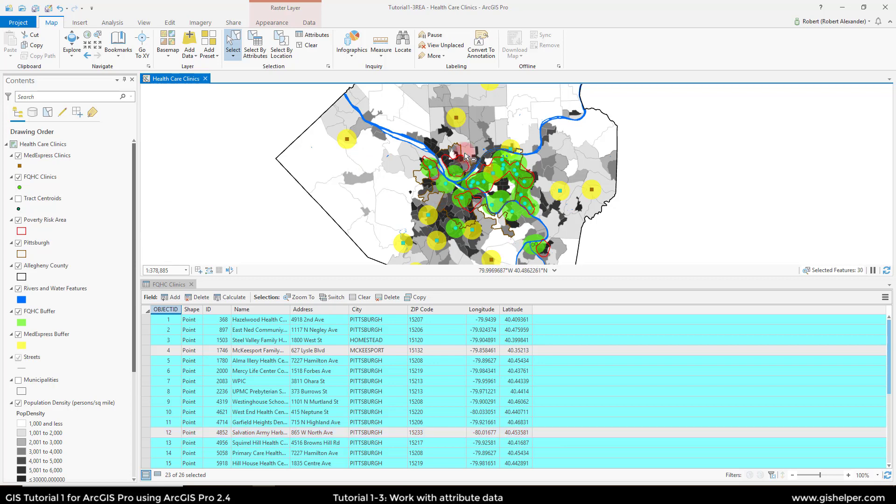
shift+click(457, 119)
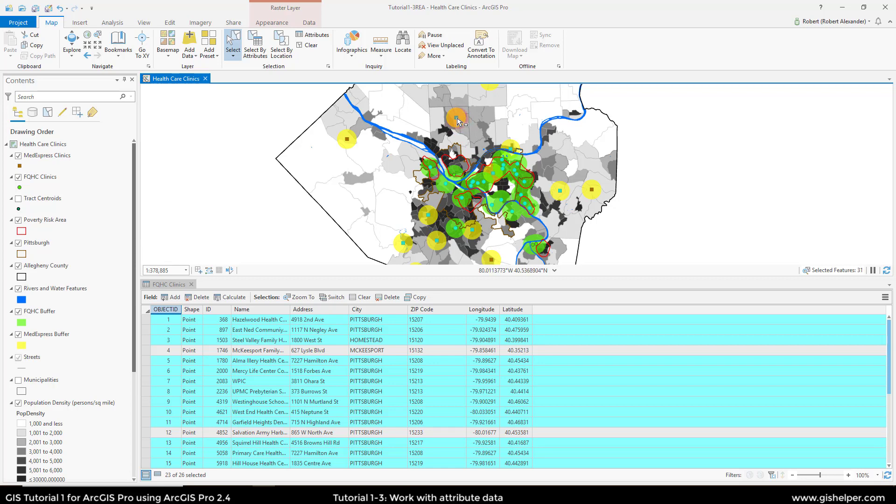
shift+click(346, 139)
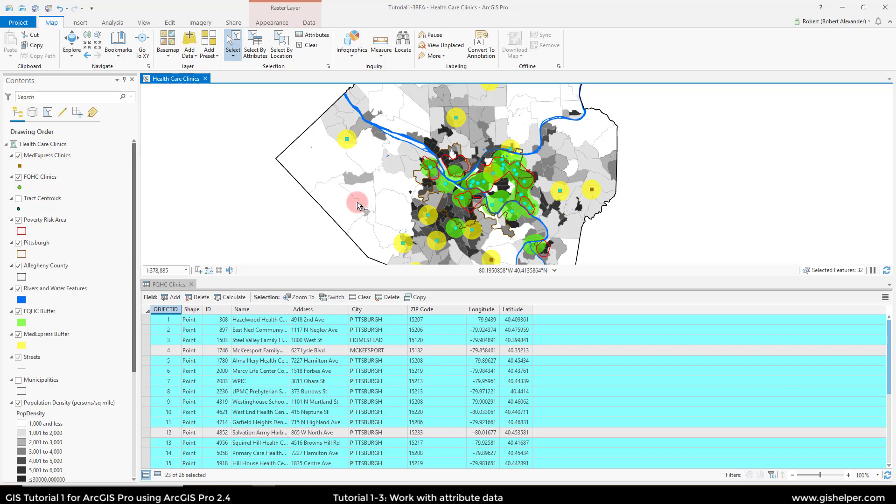
Clear the selection of clinics on the map and close the FQHC Clinics attribute table
click(307, 46)
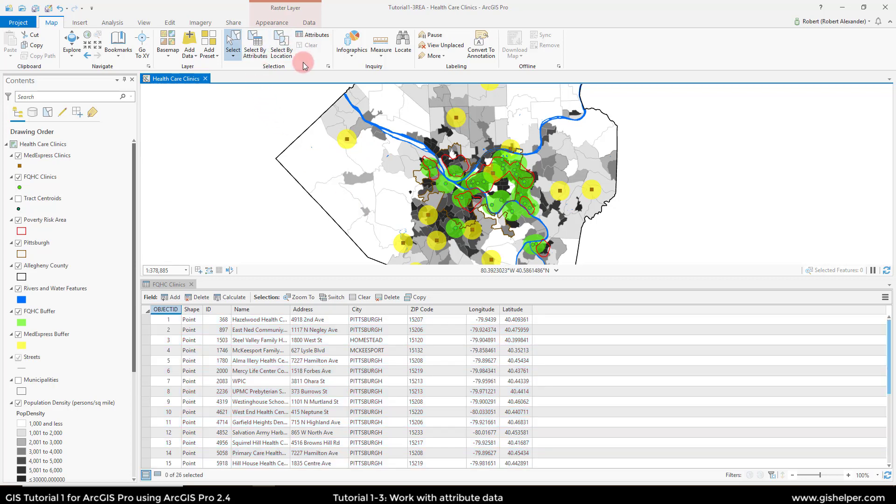
click(191, 284)
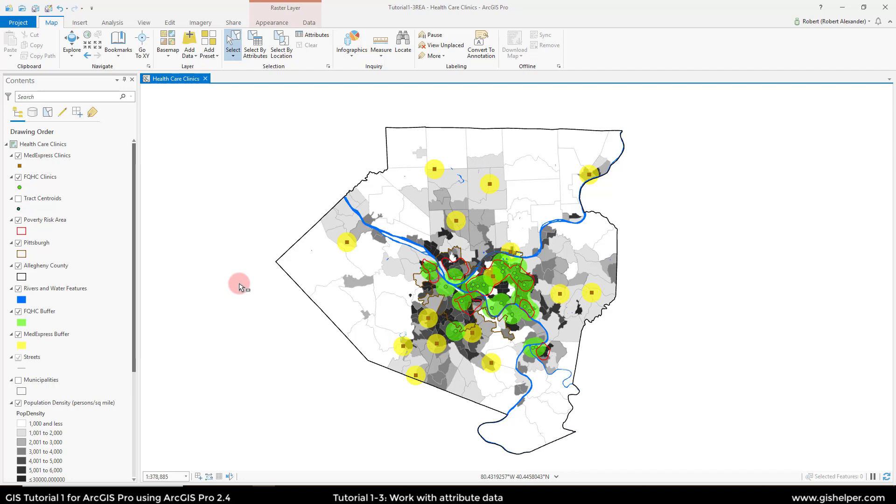
Open the geoprocessing tools and list all available toolboxes
click(117, 24)
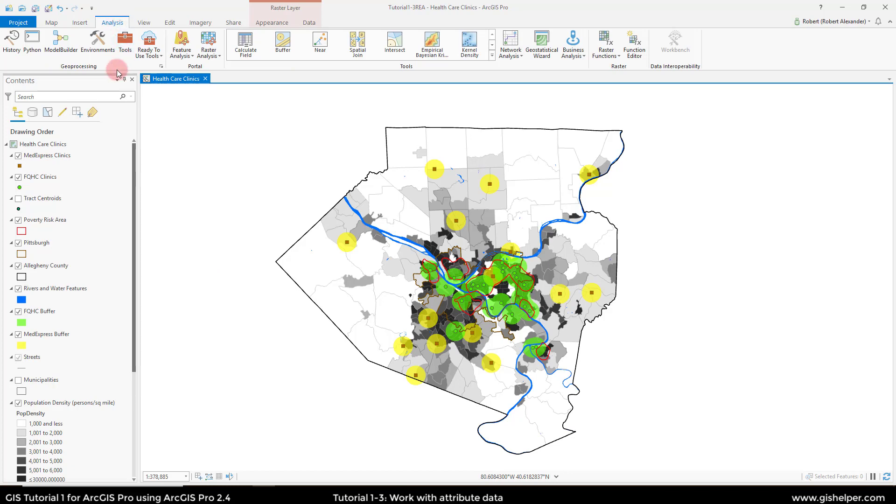
click(125, 48)
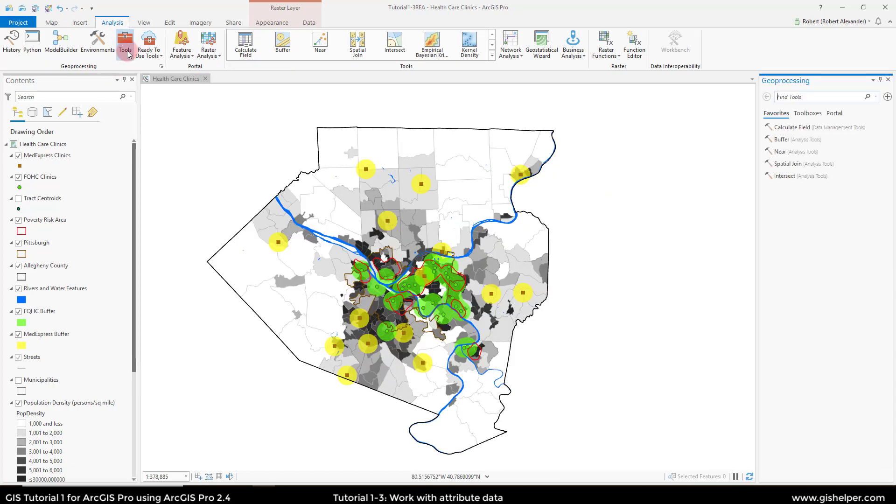
click(808, 97)
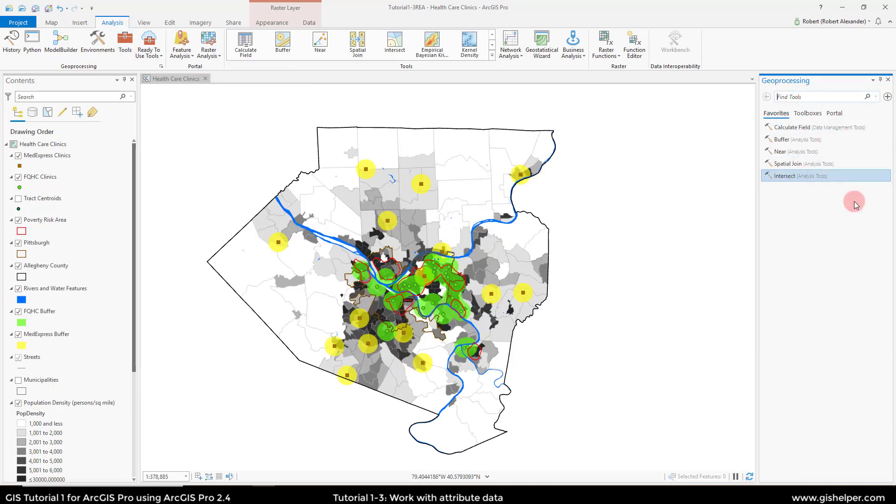
click(811, 114)
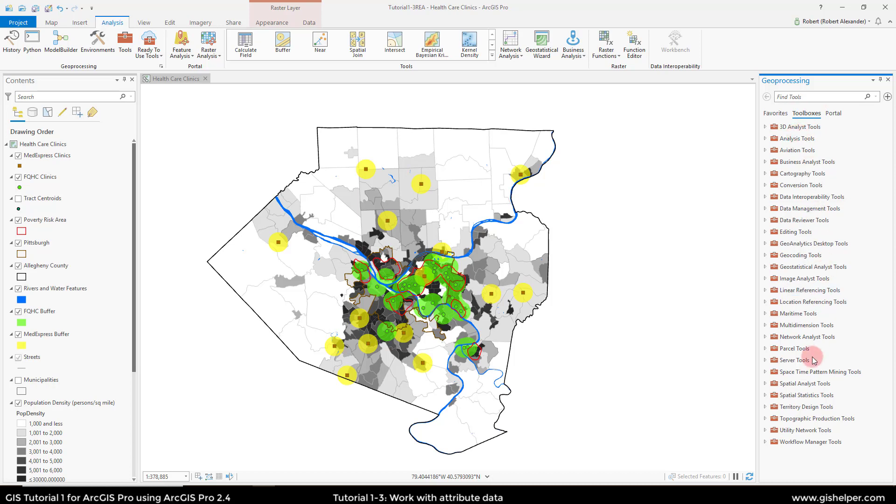
Open the Summary Statistics tool from the Statistics toolset of the Analysis Tools toolbox
click(794, 153)
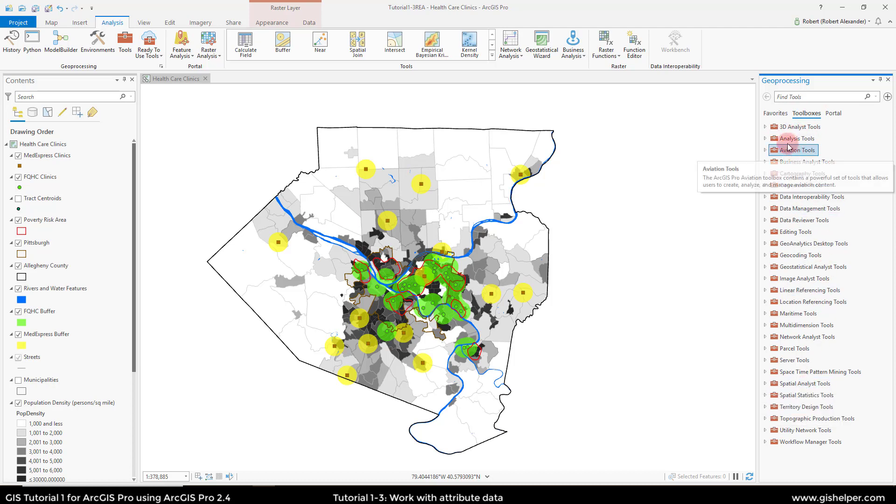
click(775, 131)
click(776, 138)
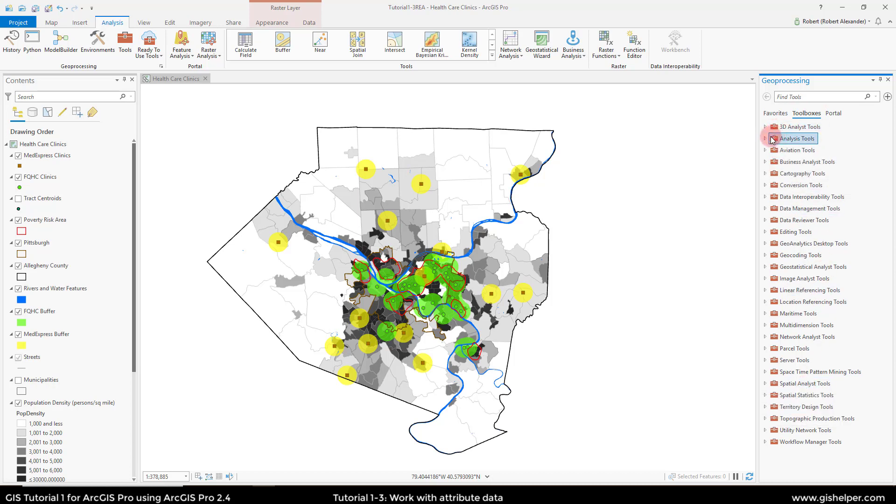
click(765, 139)
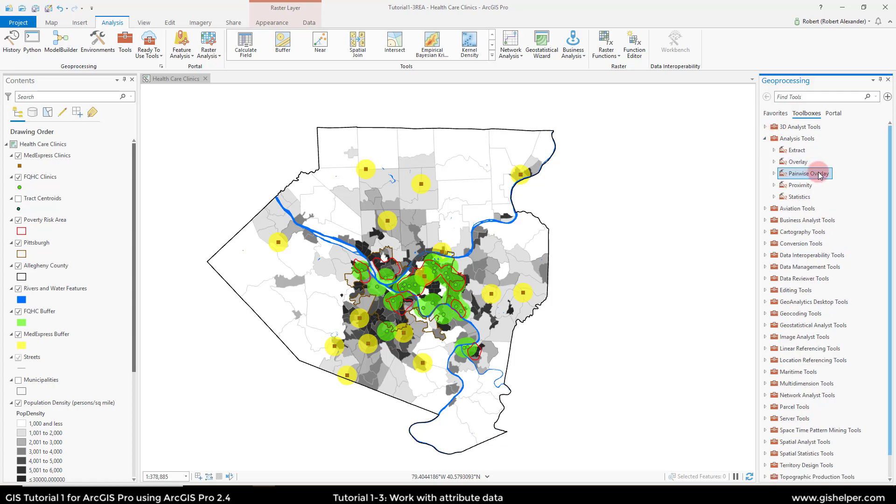
click(774, 197)
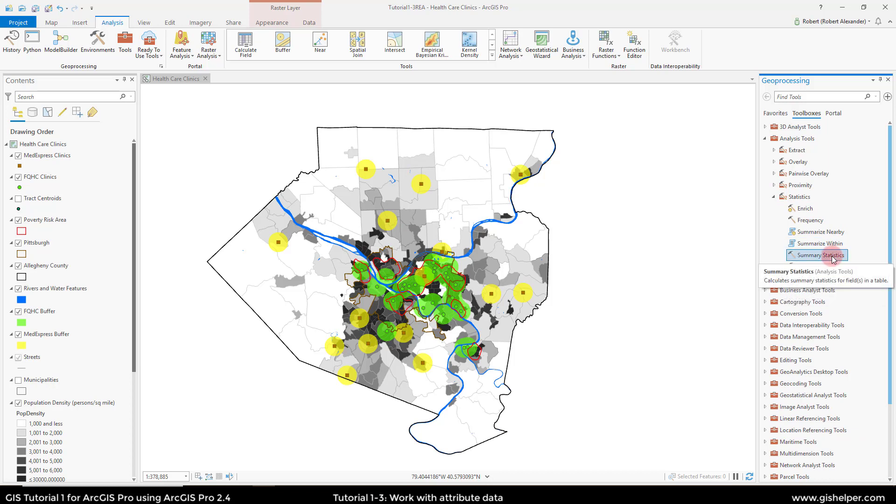
click(814, 244)
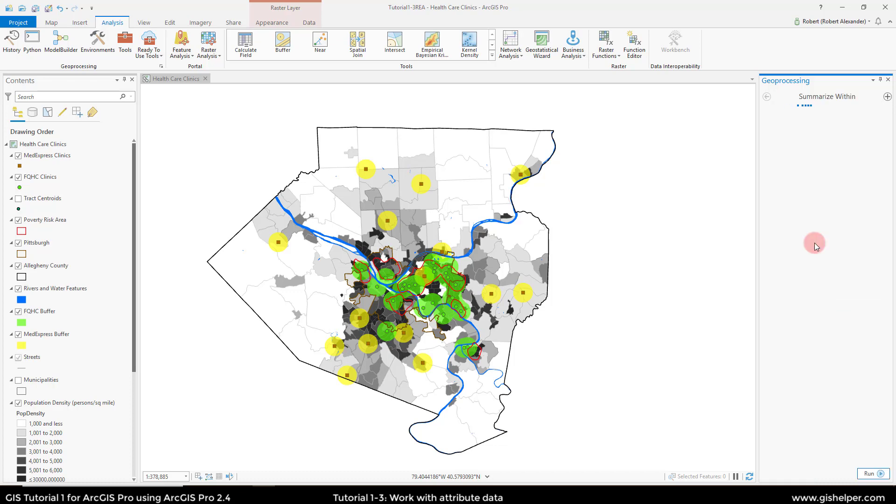
click(768, 98)
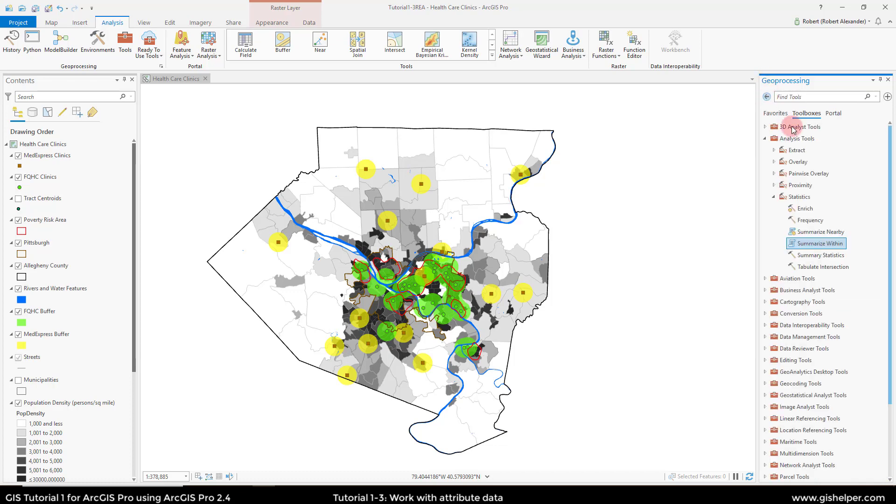
click(819, 256)
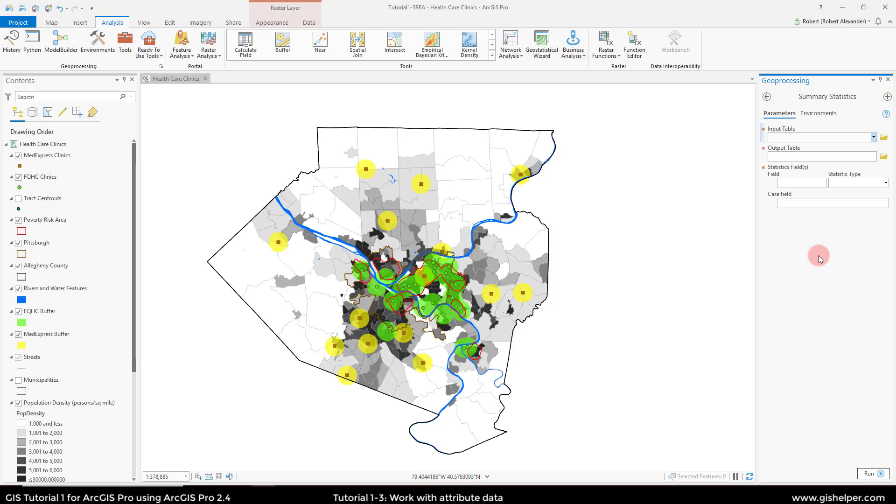
Use Population Density (persons/sq mile) as the input table and name the output table AllCOTracts_Statistics
click(873, 137)
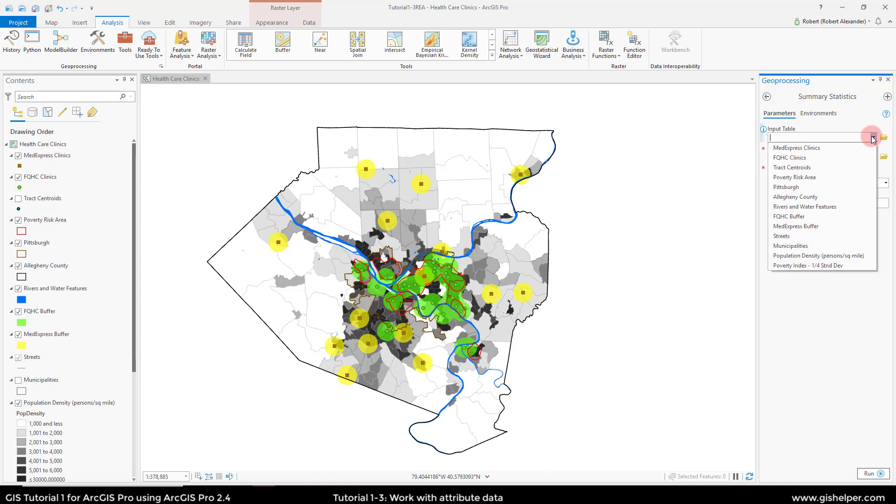
click(840, 257)
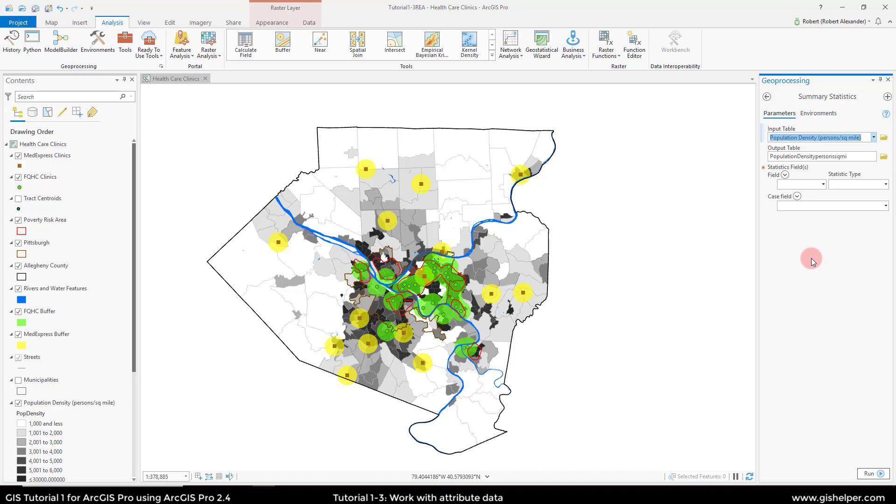
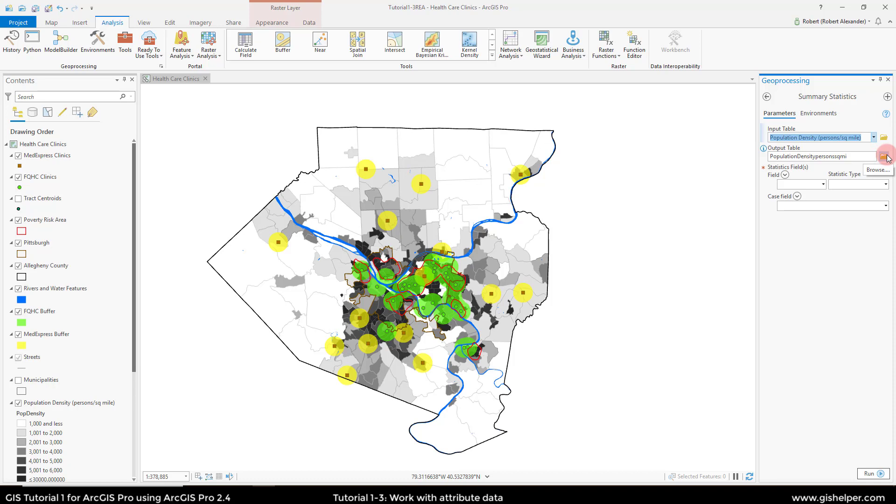
click(883, 157)
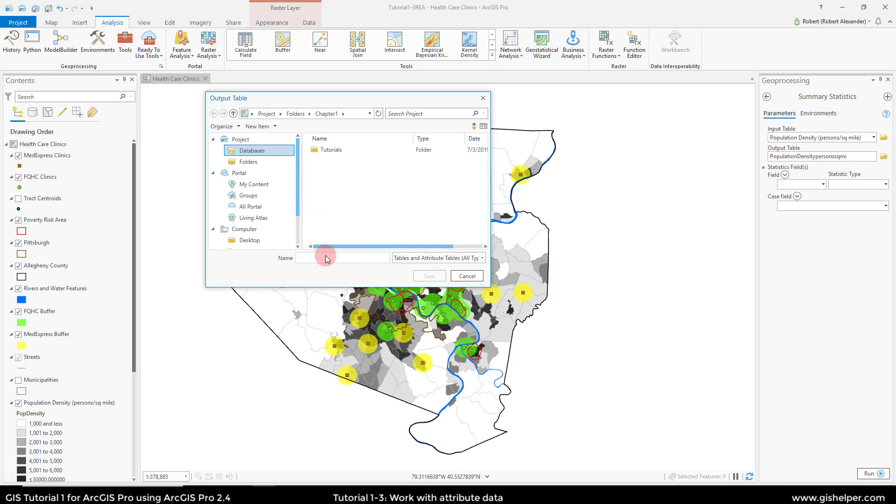
text(AllCOTractsStatistics)
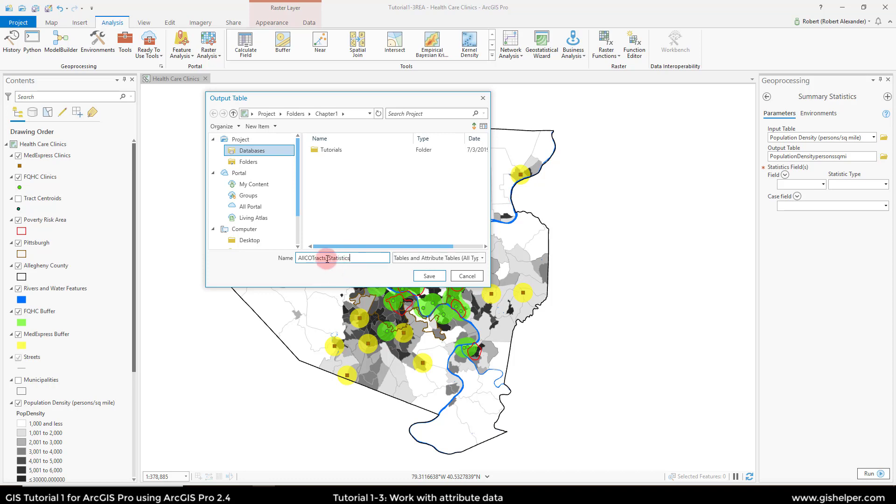
click(428, 276)
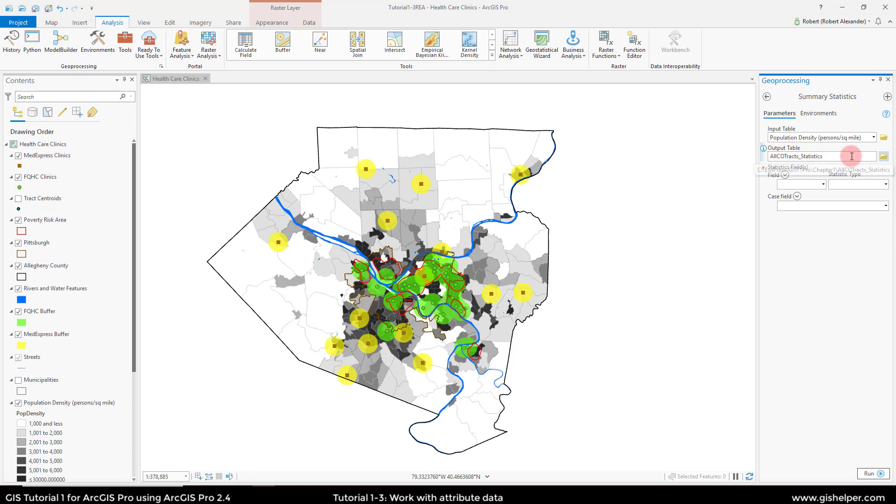
Add PopDensity four times as a statistics field in the Summary Statistics tool
click(823, 185)
click(824, 186)
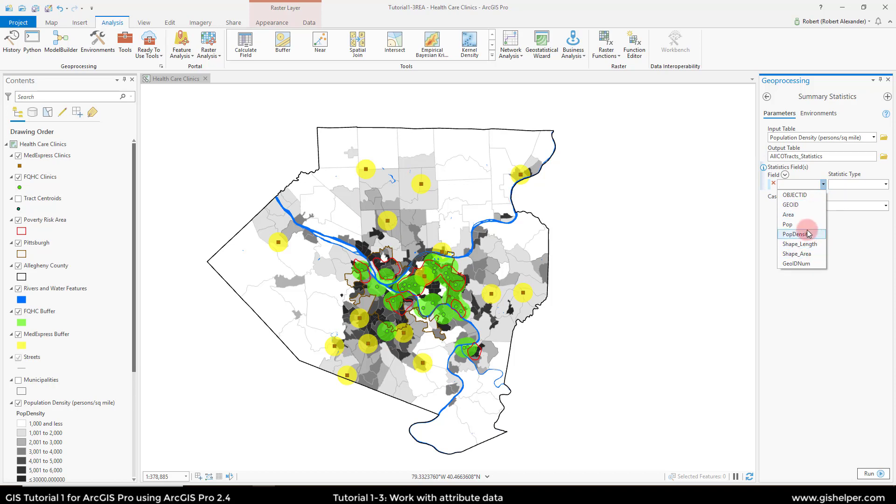
click(808, 233)
click(823, 195)
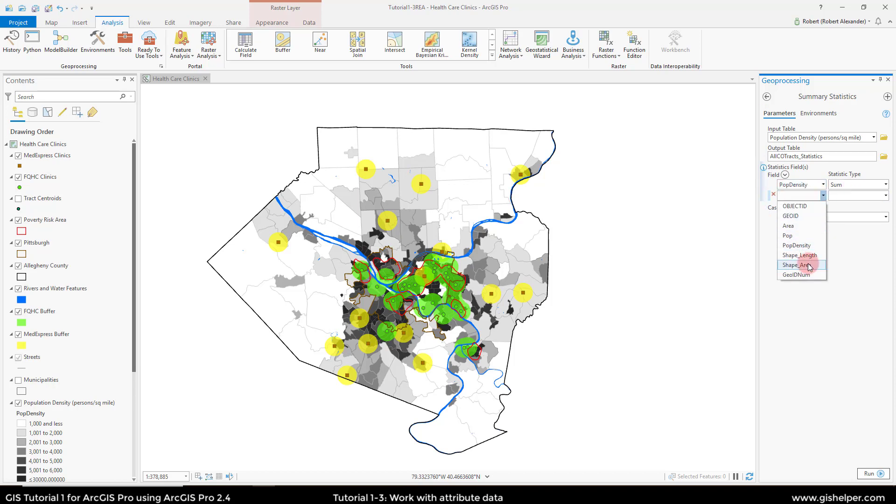
click(798, 245)
click(823, 206)
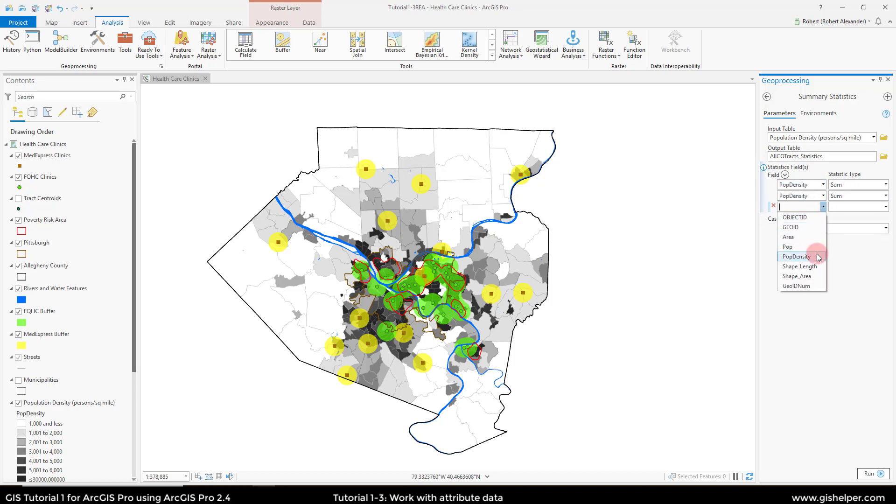
click(818, 257)
click(823, 218)
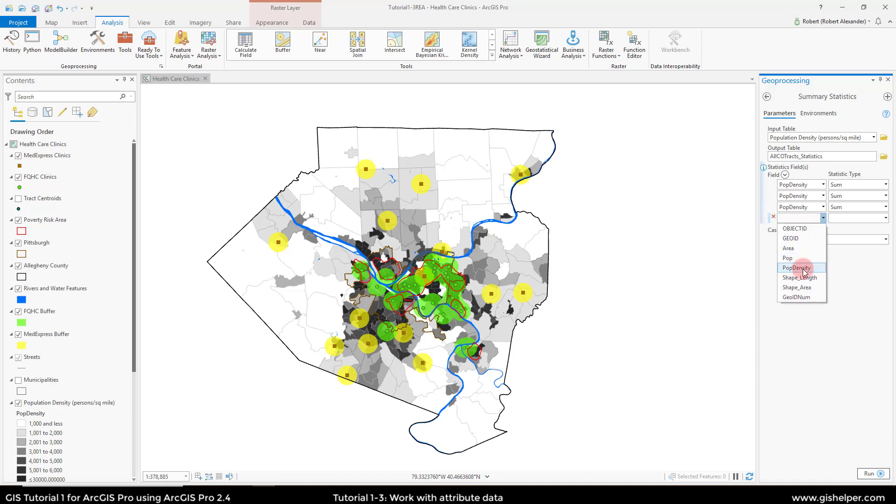
click(804, 270)
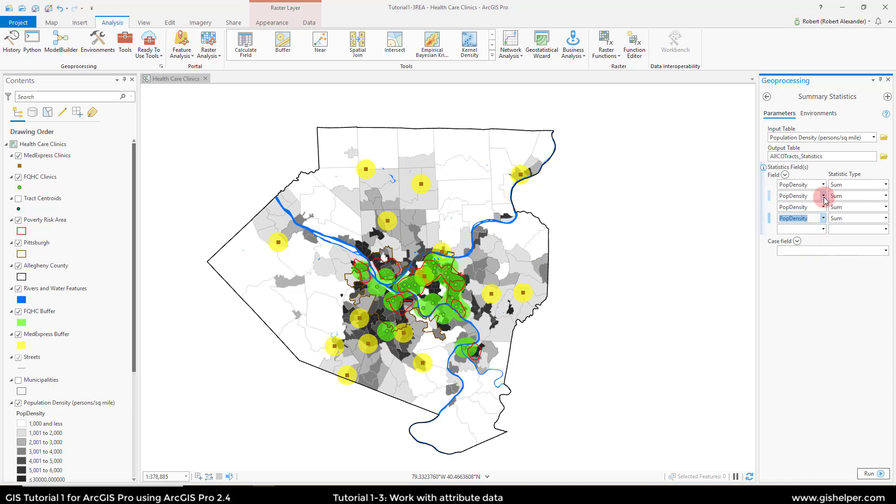
Set the four PopDensity statistic types to Minimum, Maximum, Mean and Standard deviation, and run Summary Statistics
click(886, 186)
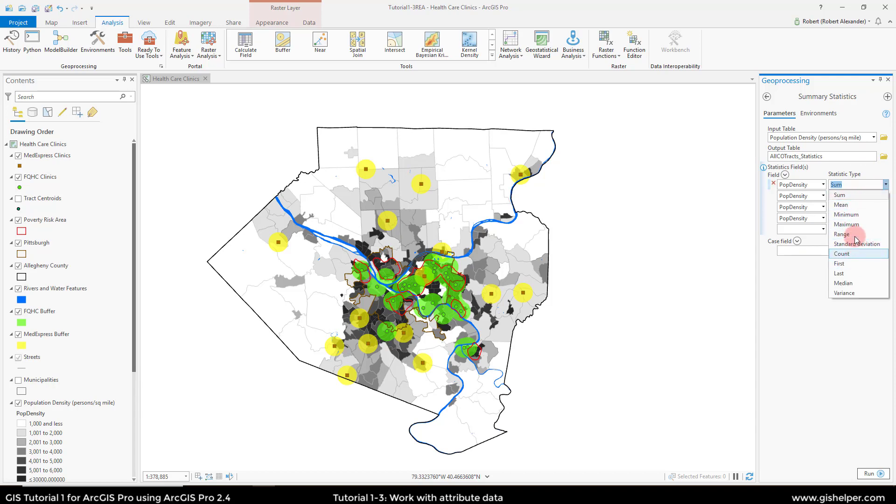
click(859, 216)
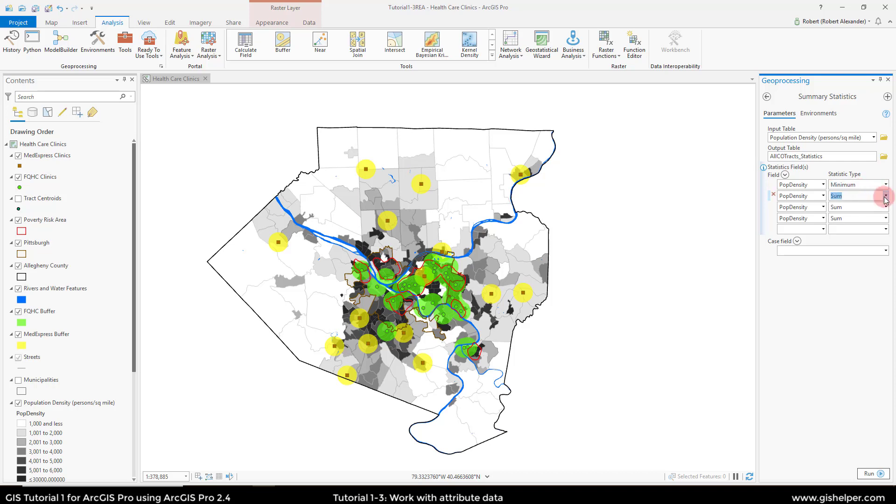
click(885, 196)
click(855, 235)
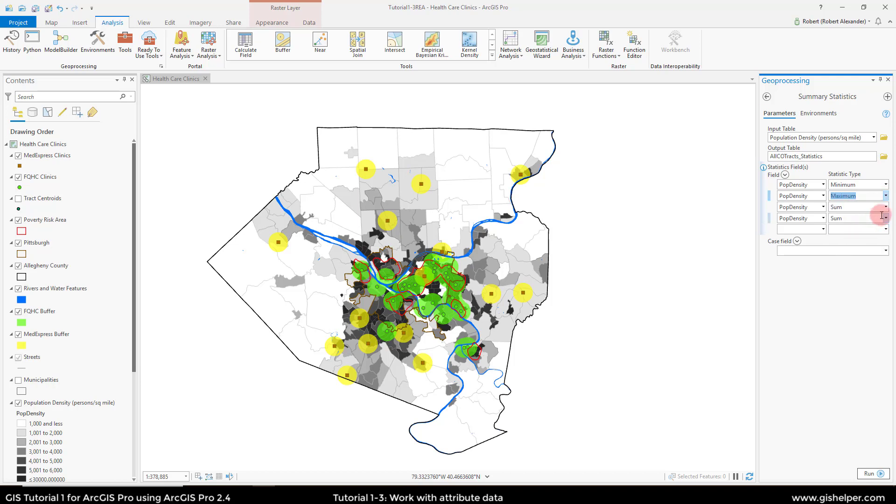
click(885, 207)
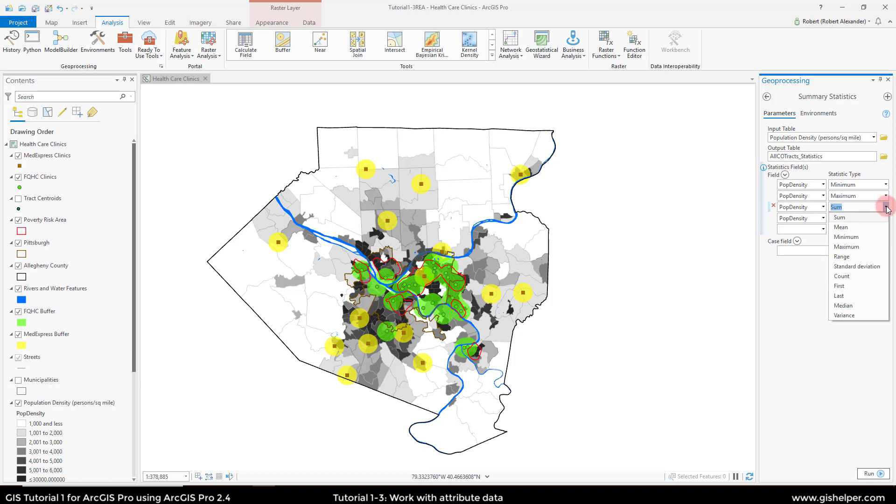
click(864, 227)
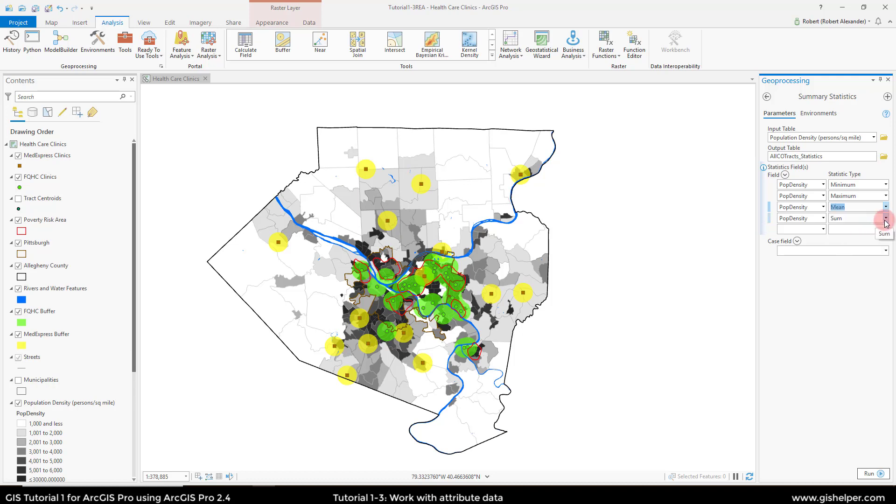
click(885, 220)
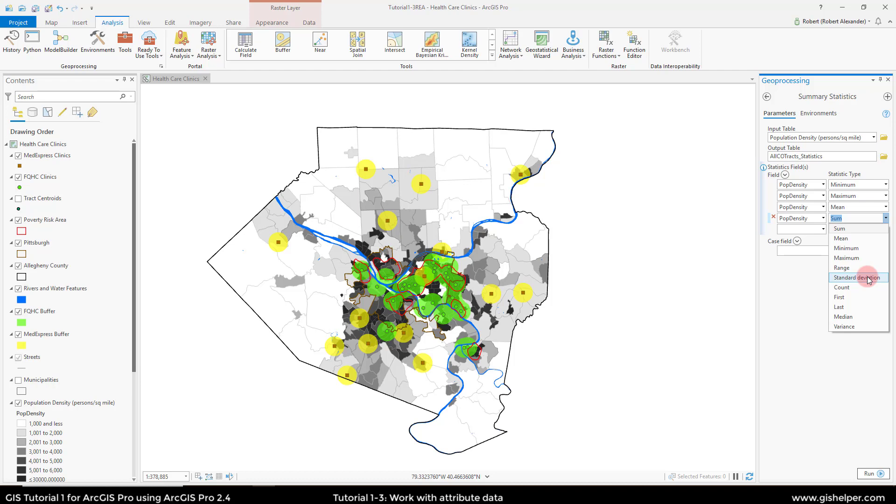
click(869, 278)
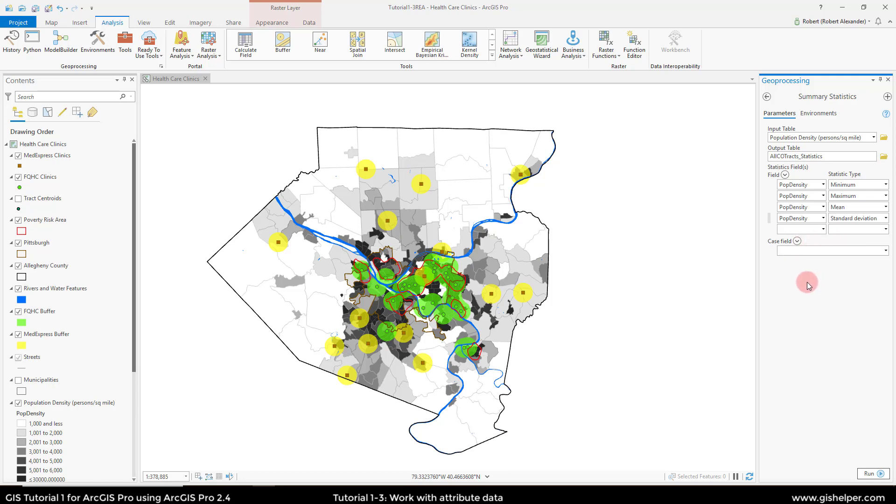
click(868, 476)
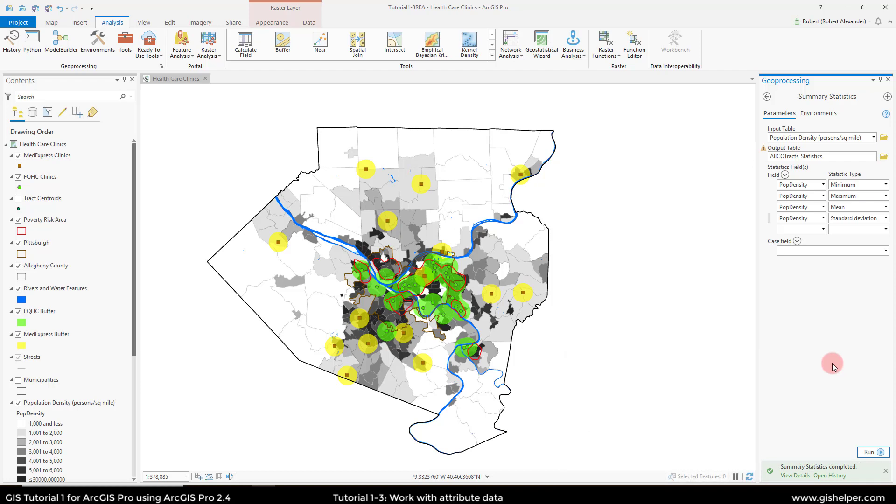
Open the allcotracts_statistics standalone table
scroll(33, 302, down, 3)
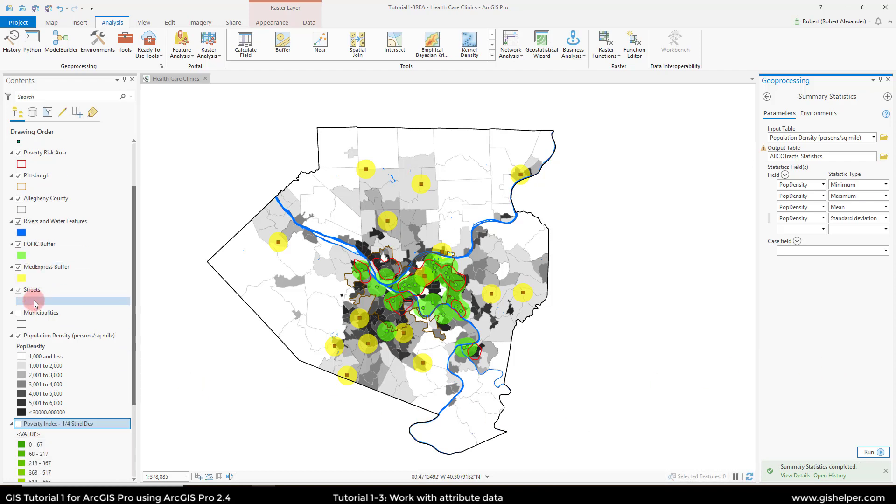
scroll(34, 302, down, 5)
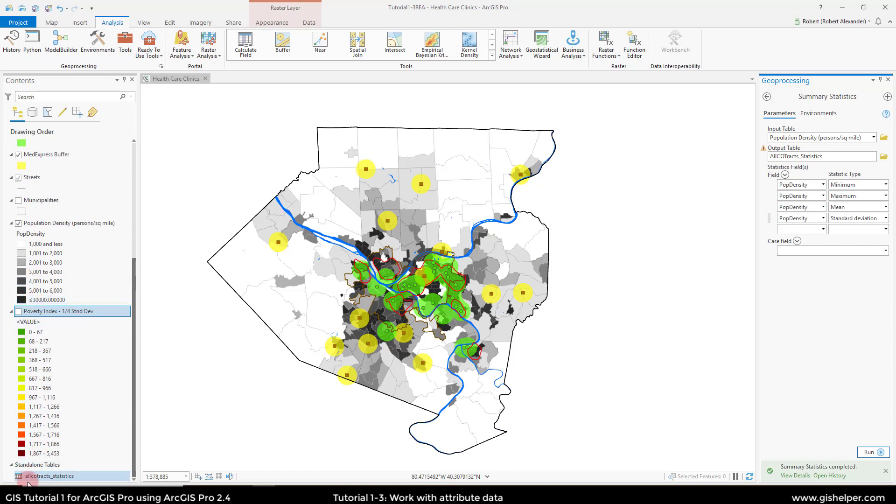
right_click(52, 478)
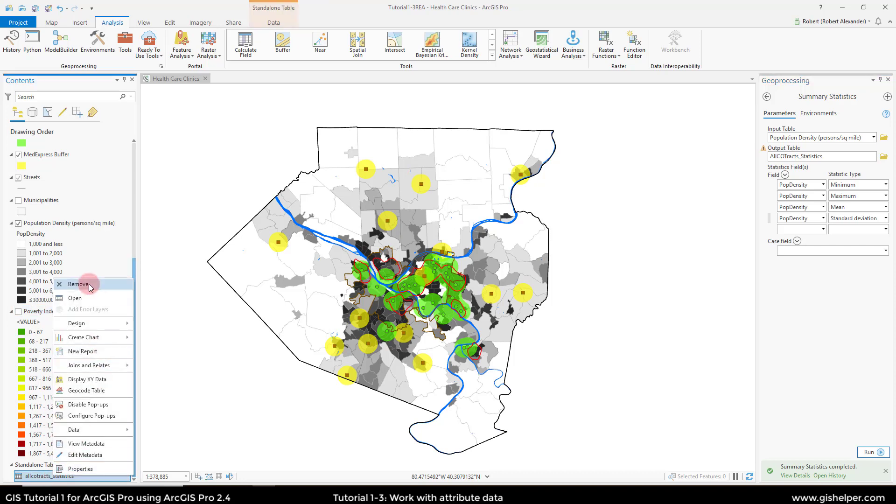
click(93, 301)
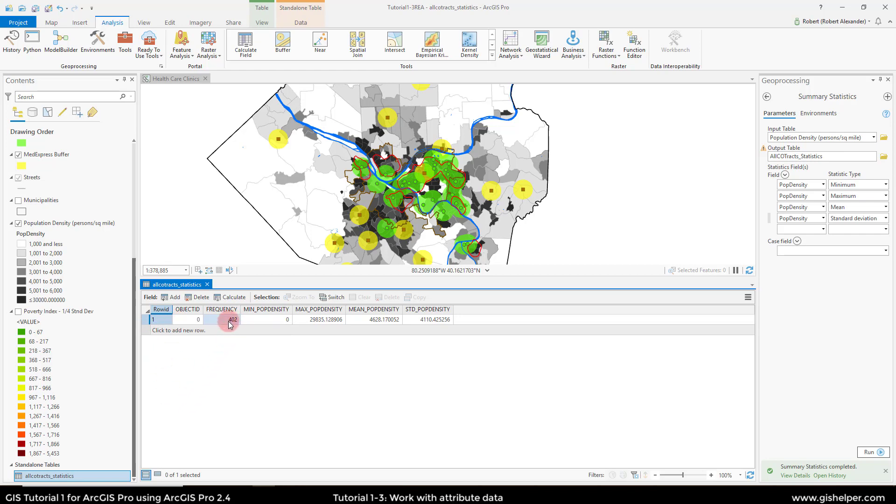
Examine the minimum, maximum, mean and standard deviation of population density in the allcotracts_statistics table
click(260, 322)
click(296, 321)
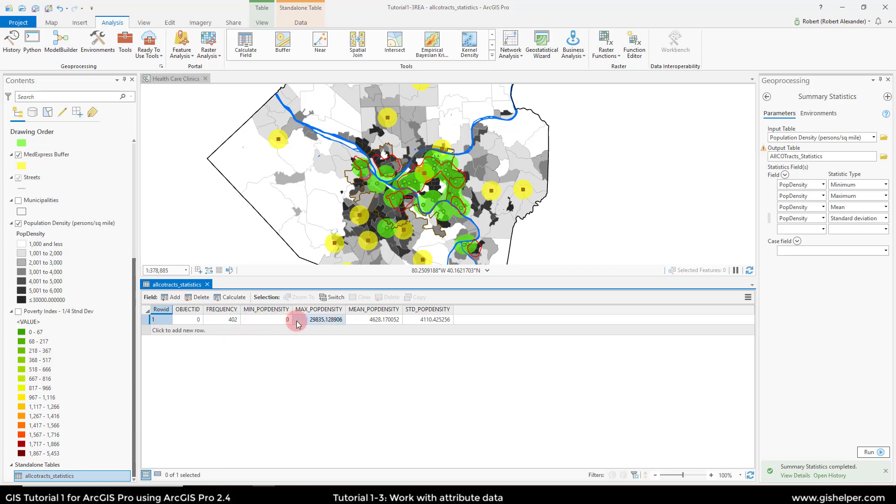
click(327, 325)
click(387, 328)
click(388, 325)
click(428, 321)
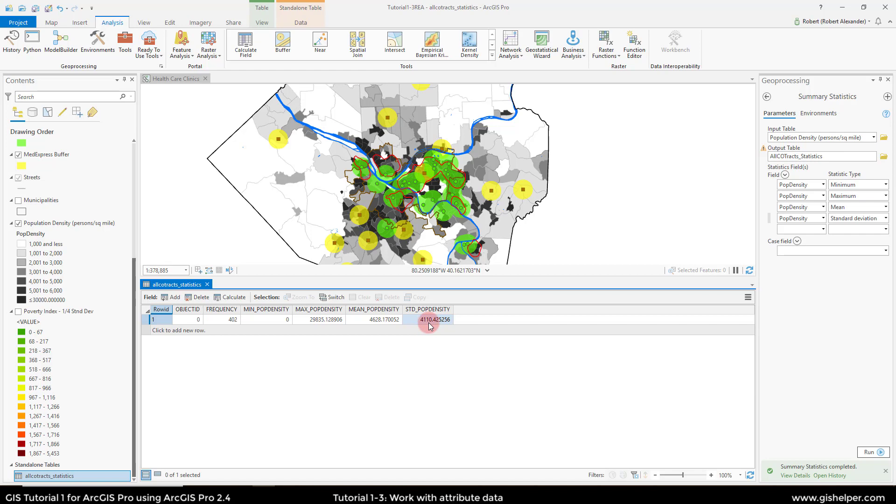
click(562, 326)
Open the attribute table of the Population Density (persons/sq mile) layer and sort it by PopDensity in ascending order
scroll(102, 311, up, 2)
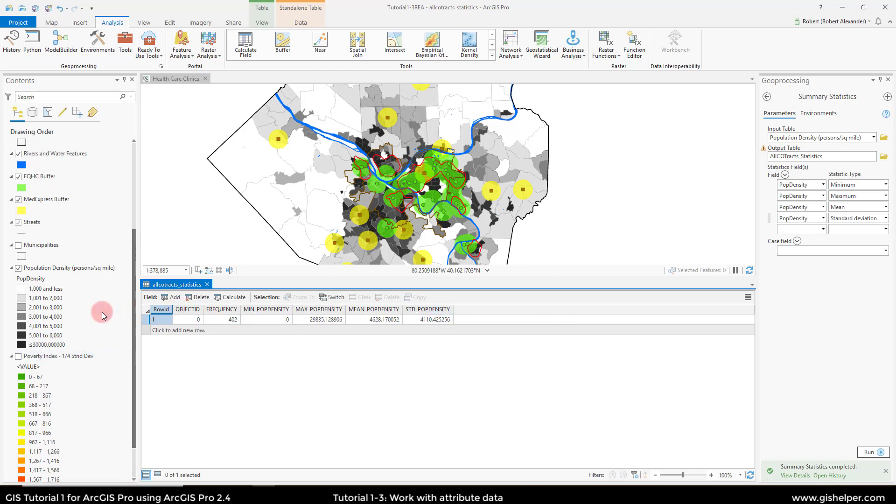
right_click(66, 267)
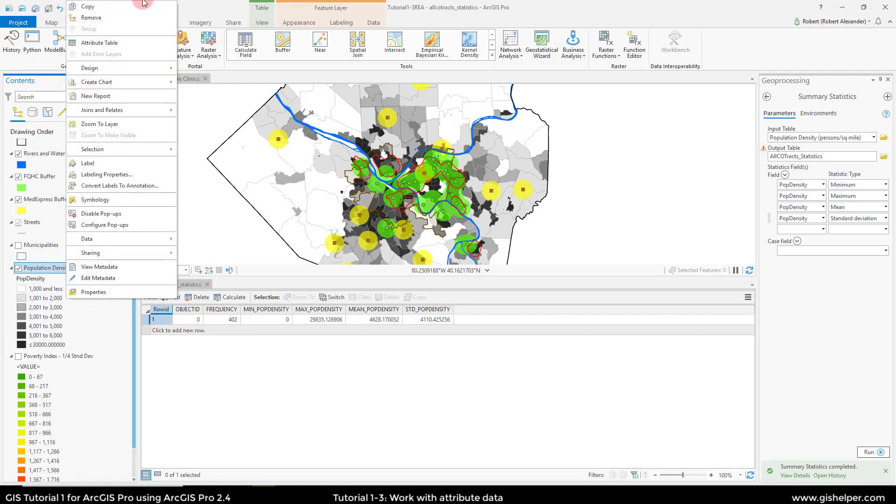
click(124, 42)
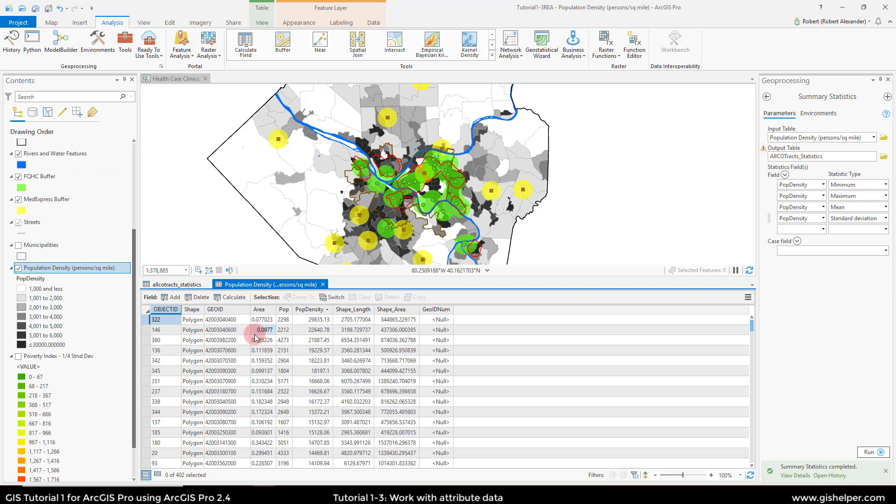
right_click(309, 312)
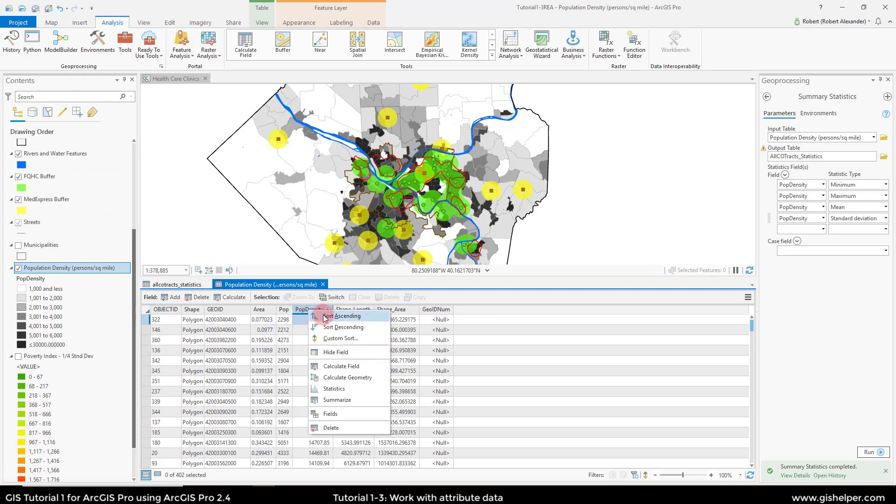
click(339, 316)
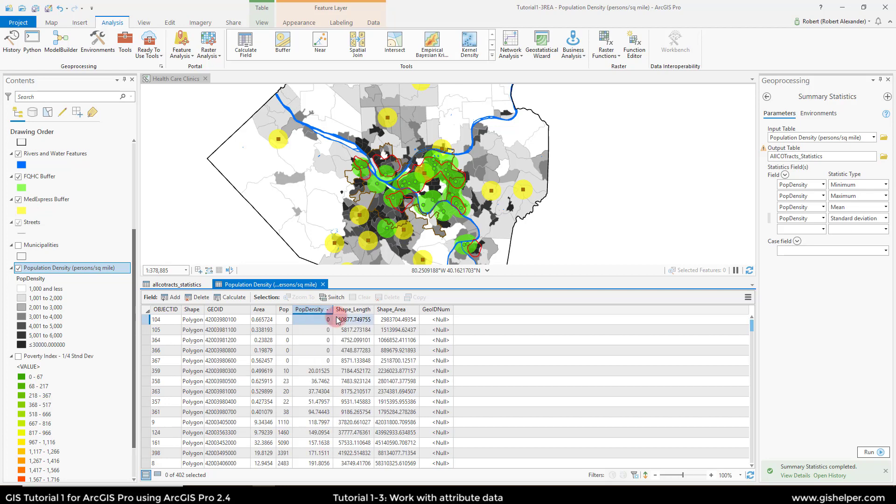
Select the tract records with a PopDensity of 0, and switch the selection to all the other tracts
drag(153, 320, 155, 362)
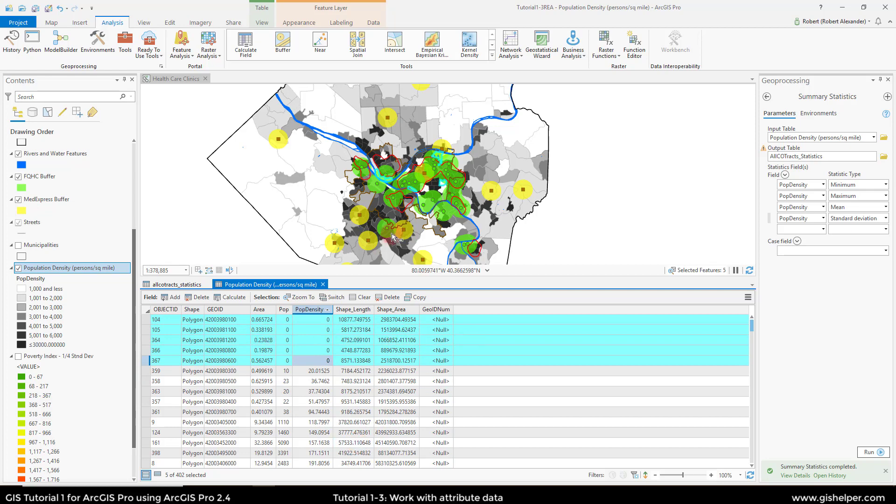
click(332, 372)
click(363, 364)
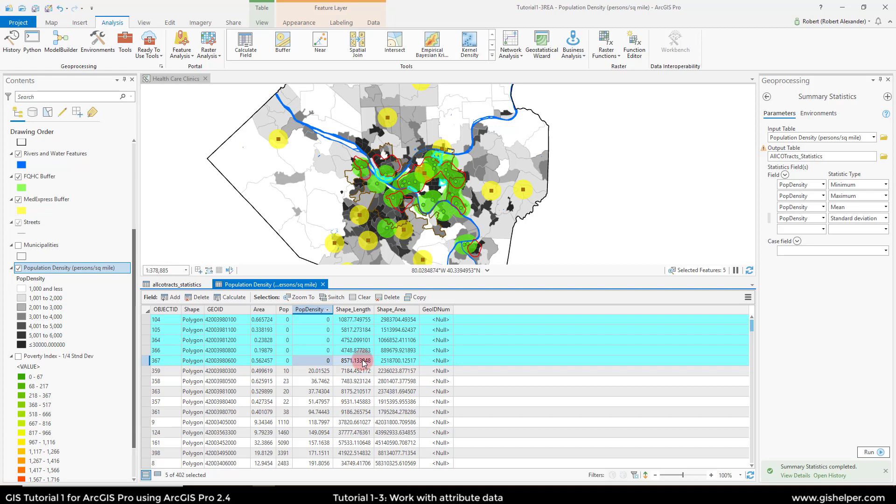
click(349, 352)
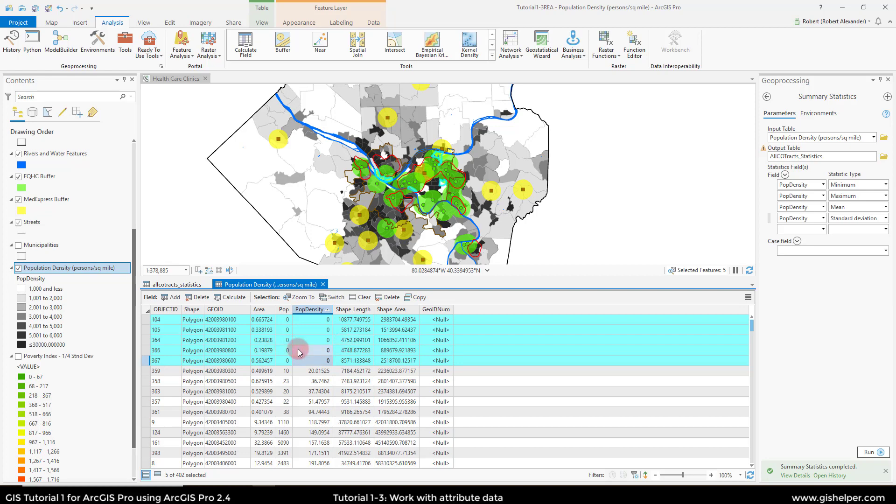
click(335, 297)
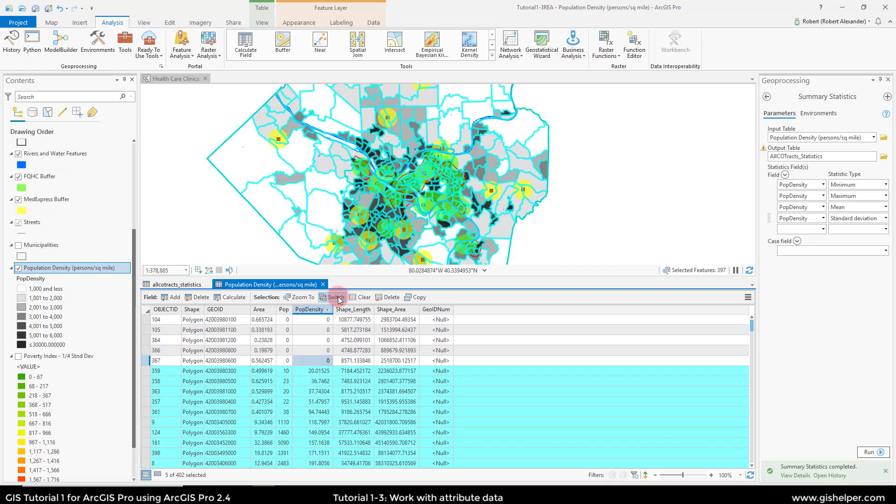
Name the output table AllCOTracts_Statistics_v2 and run Summary Statistics on the selected tracts
click(847, 156)
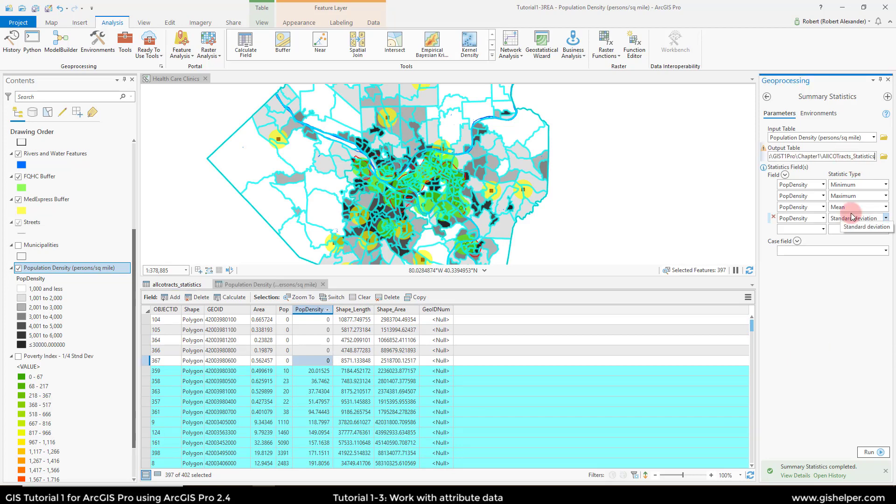
text(_v2)
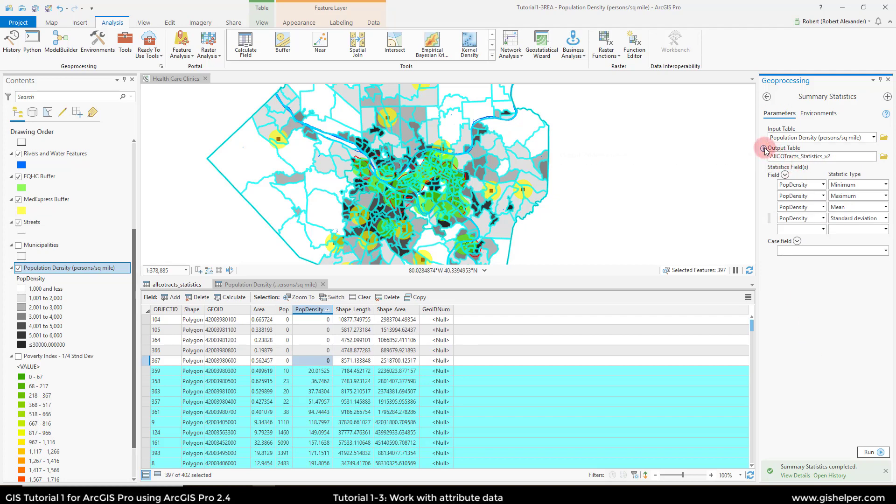
mouse_move(764, 148)
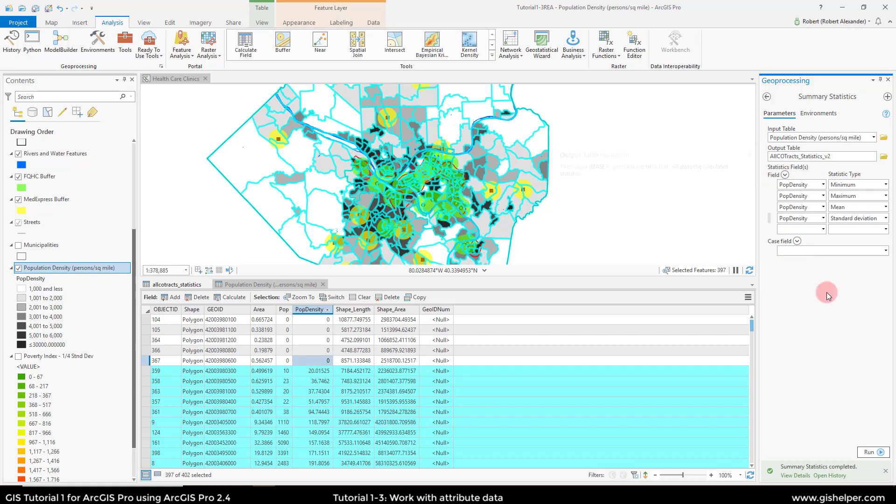
click(879, 451)
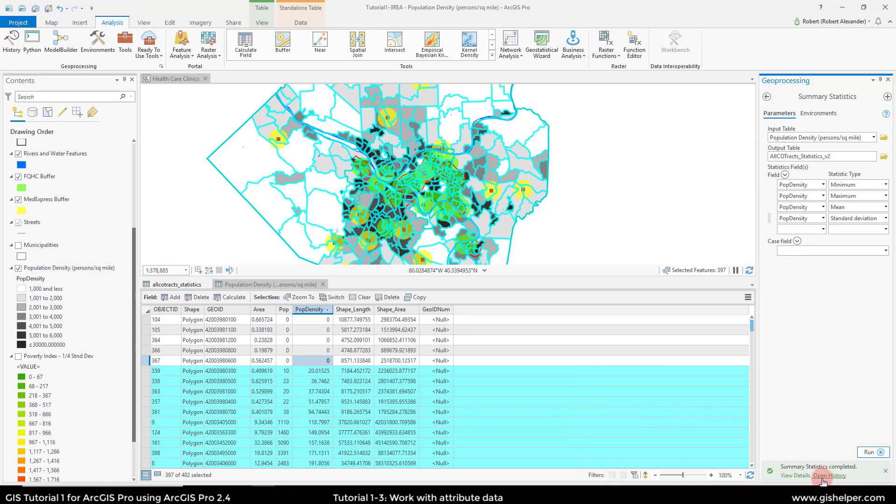
mouse_move(822, 480)
Close the Population Density attribute table and open the allcotracts_statistics_v2 standalone table
click(322, 284)
scroll(70, 364, down, 2)
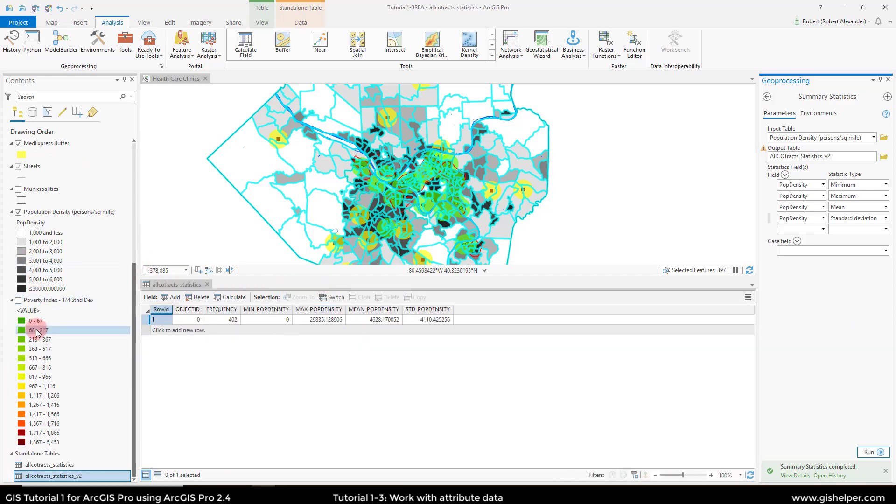
click(73, 476)
right_click(73, 476)
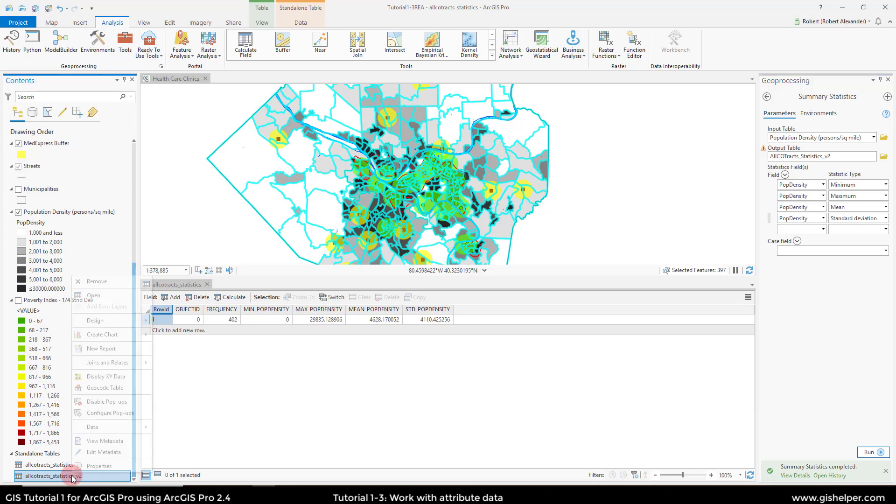
click(108, 296)
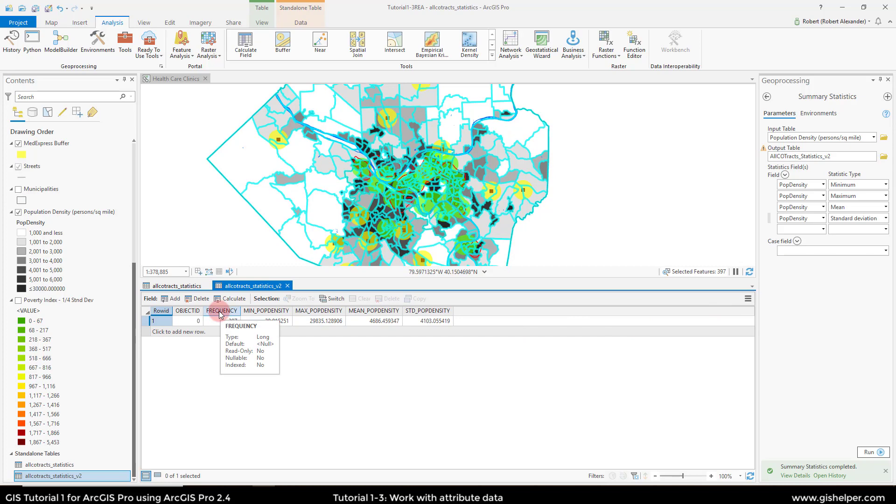
Dock the allcotracts_statistics_v2 table above the allcotracts_statistics table so both full rows can be read together
drag(244, 286, 464, 379)
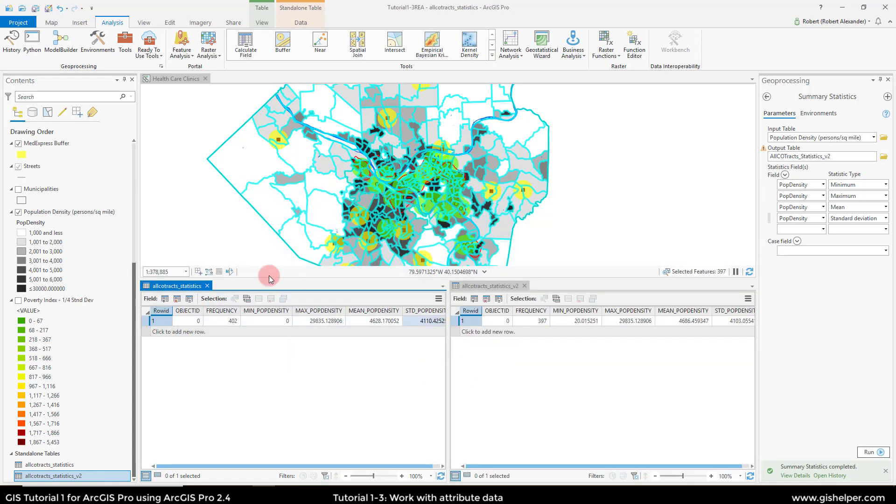
drag(487, 286, 294, 384)
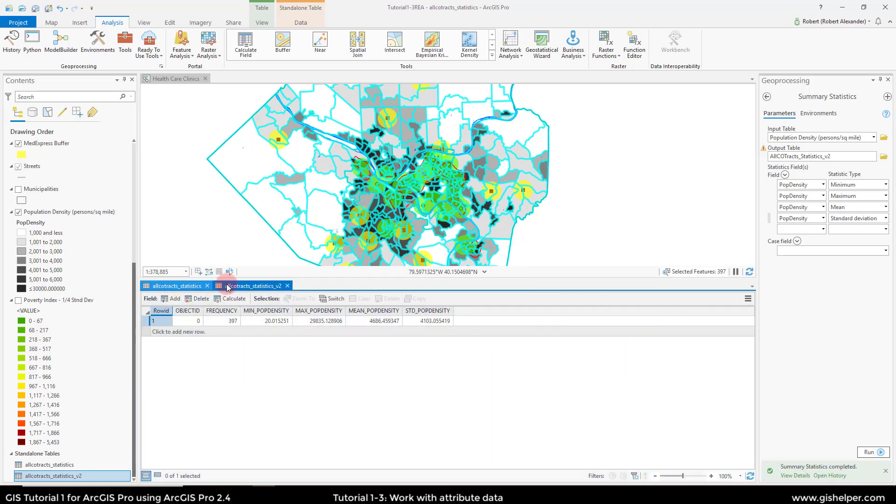
drag(235, 286, 451, 366)
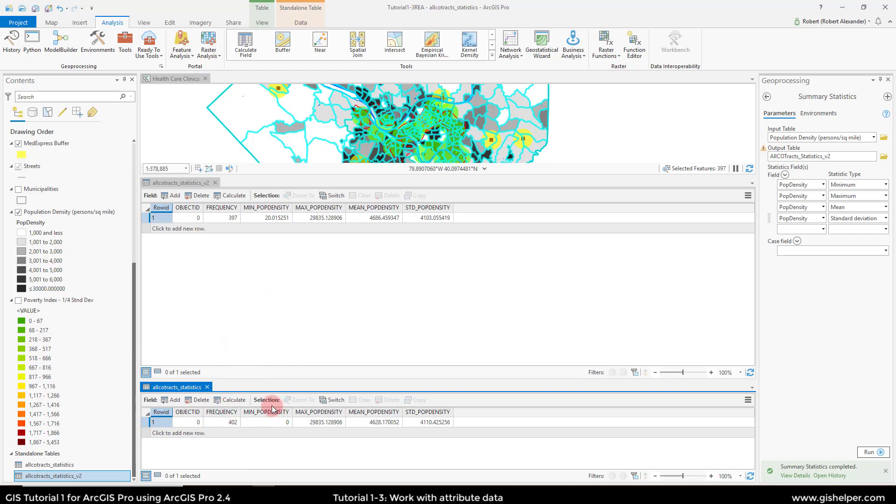
Compare the minimum and mean PopDensity values of the two statistics tables, and close both tables
click(272, 422)
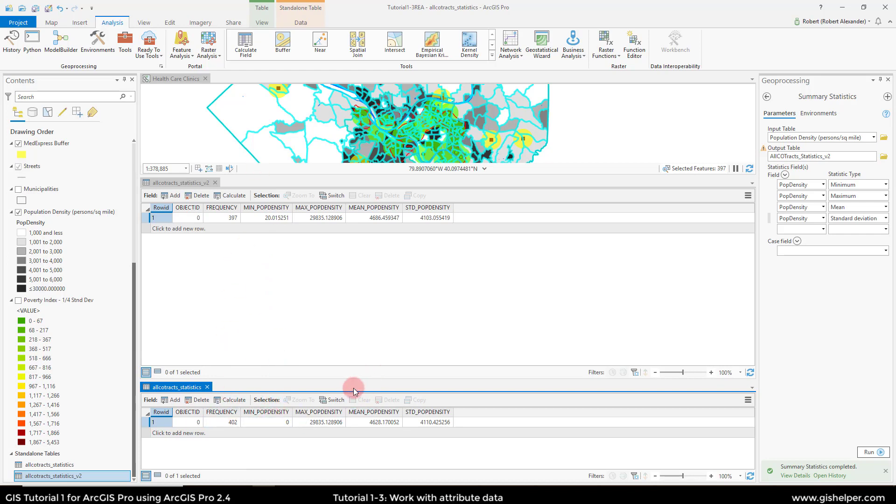
click(378, 426)
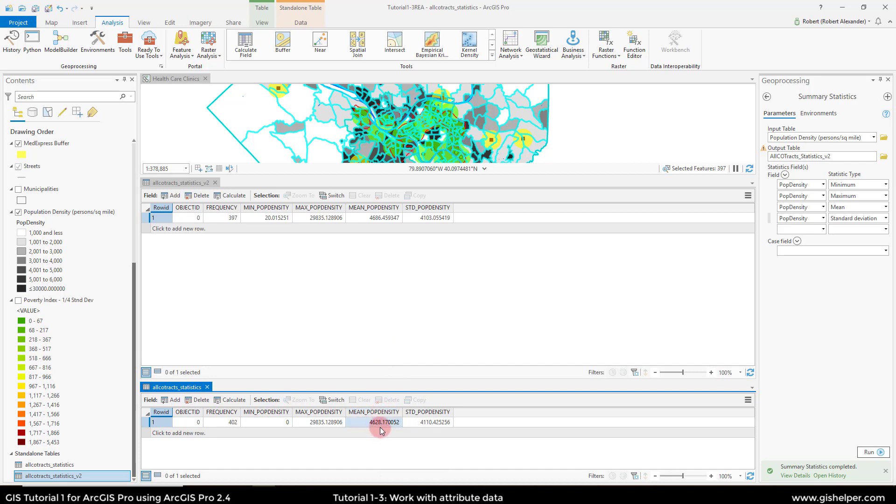
click(376, 223)
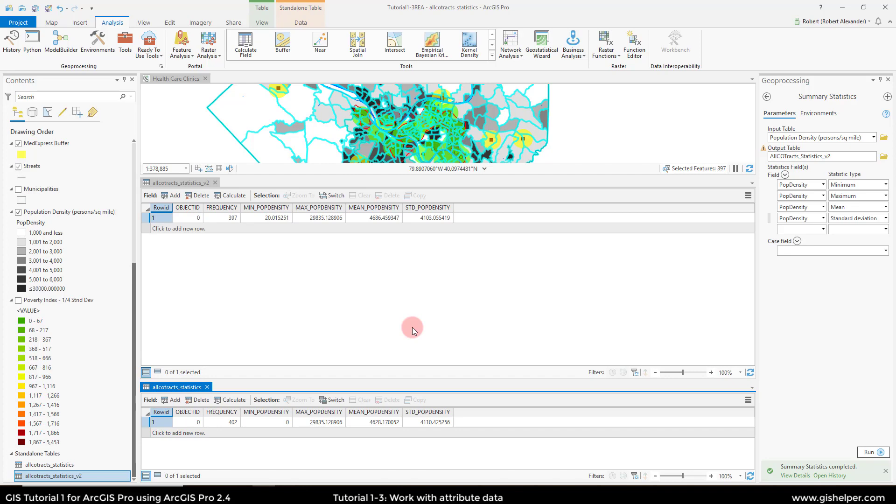
click(215, 182)
click(207, 286)
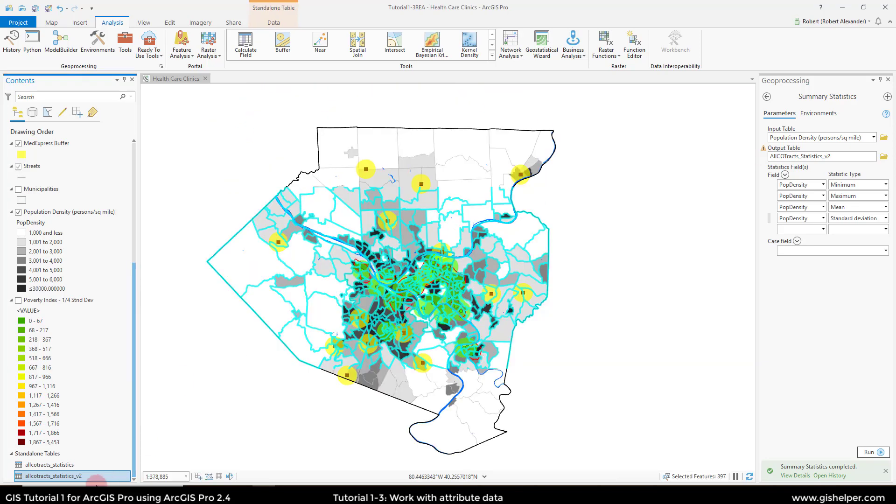
Clear the selection of all features on the Health Care Clinics map and save the project
click(54, 442)
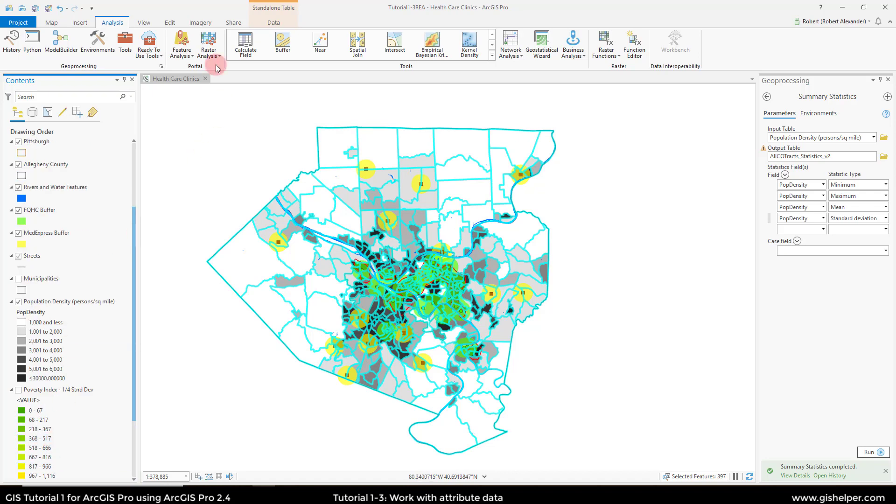
click(51, 22)
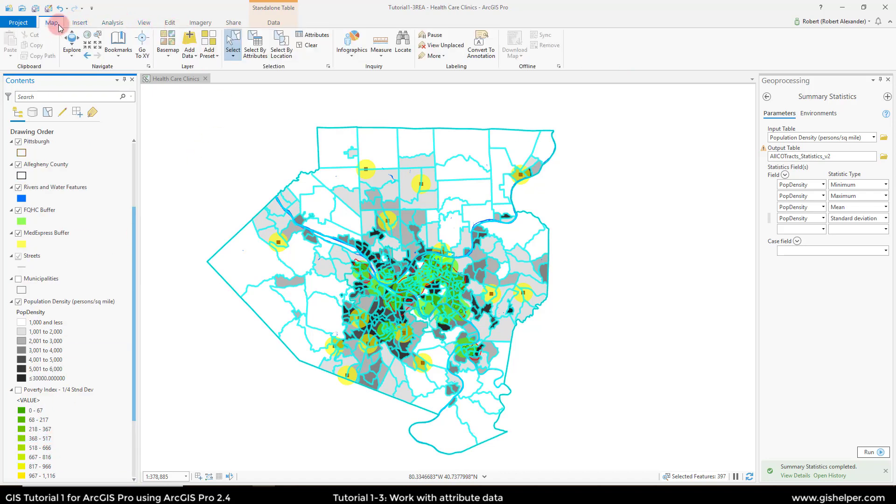
click(281, 53)
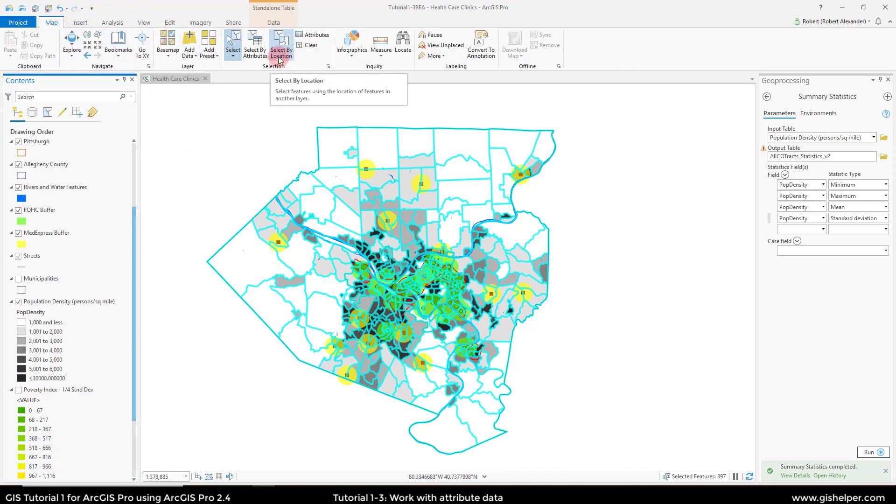
click(308, 44)
click(257, 165)
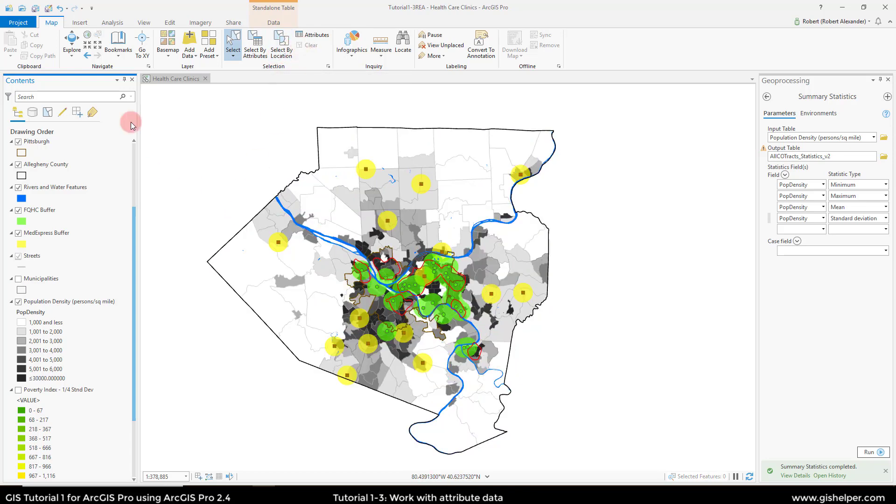
click(36, 10)
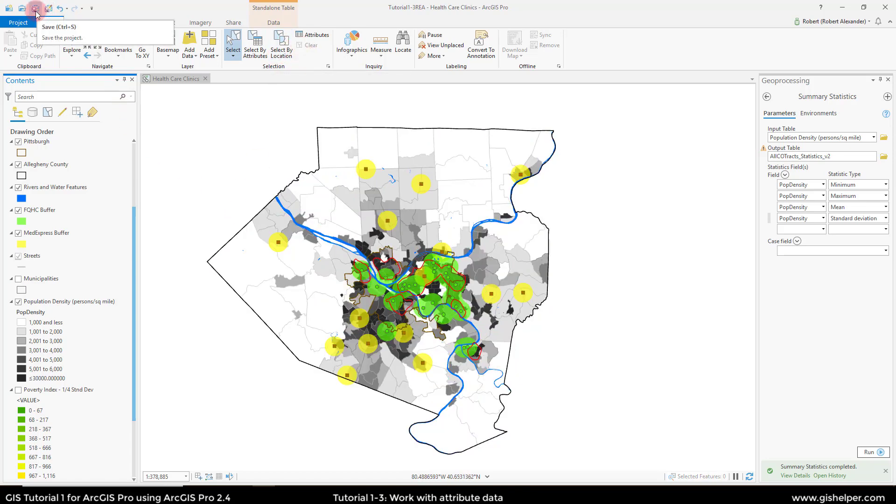
click(36, 9)
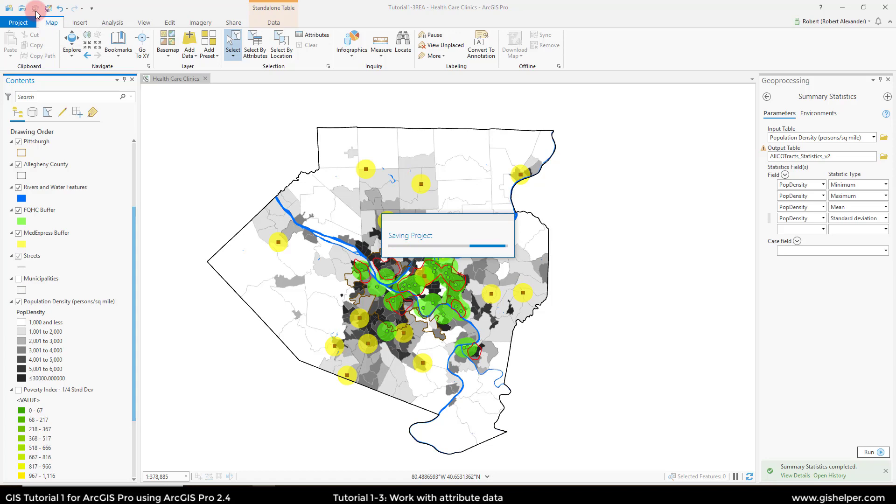